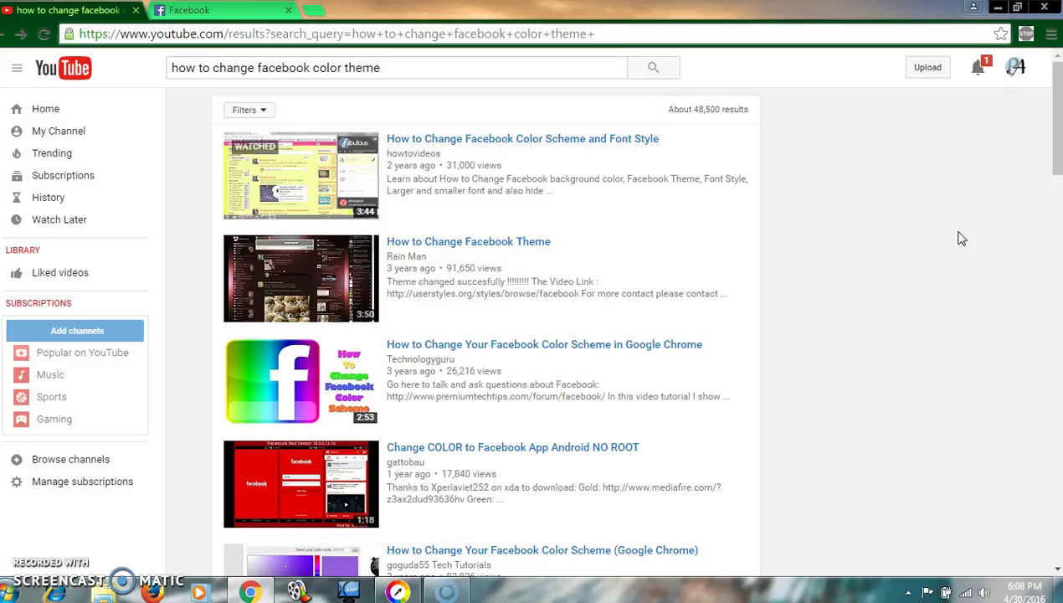
- Open Chrome's Extensions page and go to the Chrome Web Store to get more extensions
{"action": "left_click", "coordinate": [950, 224]}
{"action": "left_click", "coordinate": [1052, 38]}
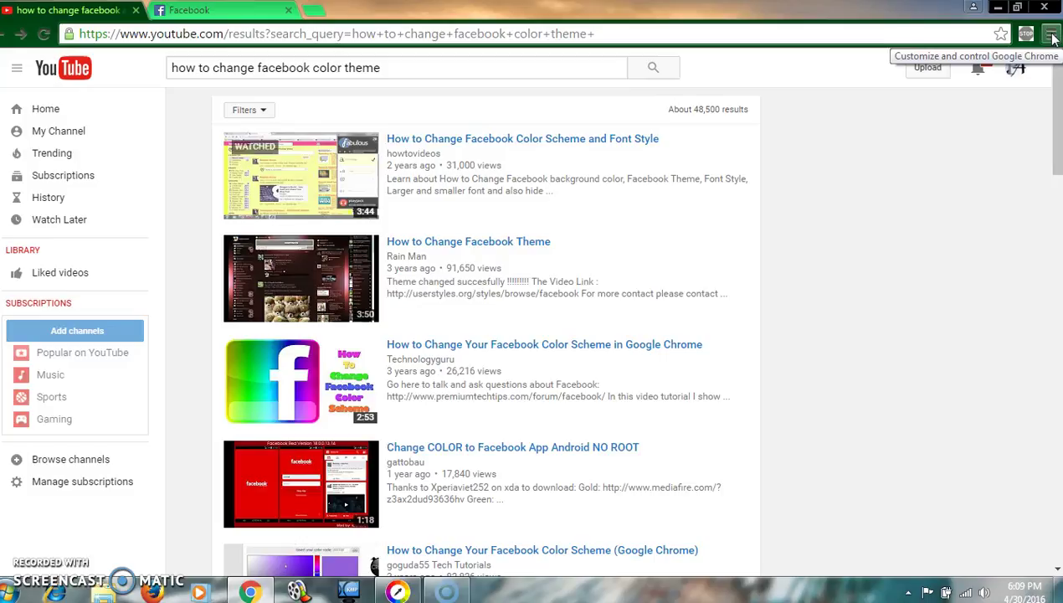
{"action": "left_click", "coordinate": [1053, 39]}
{"action": "left_click", "coordinate": [1052, 38]}
{"action": "left_click", "coordinate": [1052, 39]}
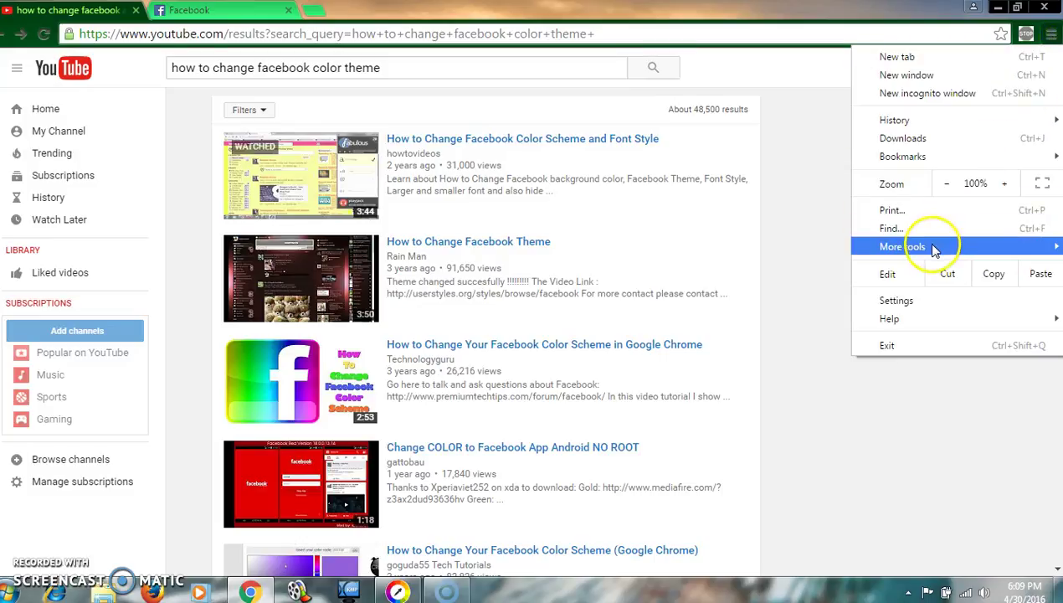
{"action": "mouse_move", "coordinate": [935, 248]}
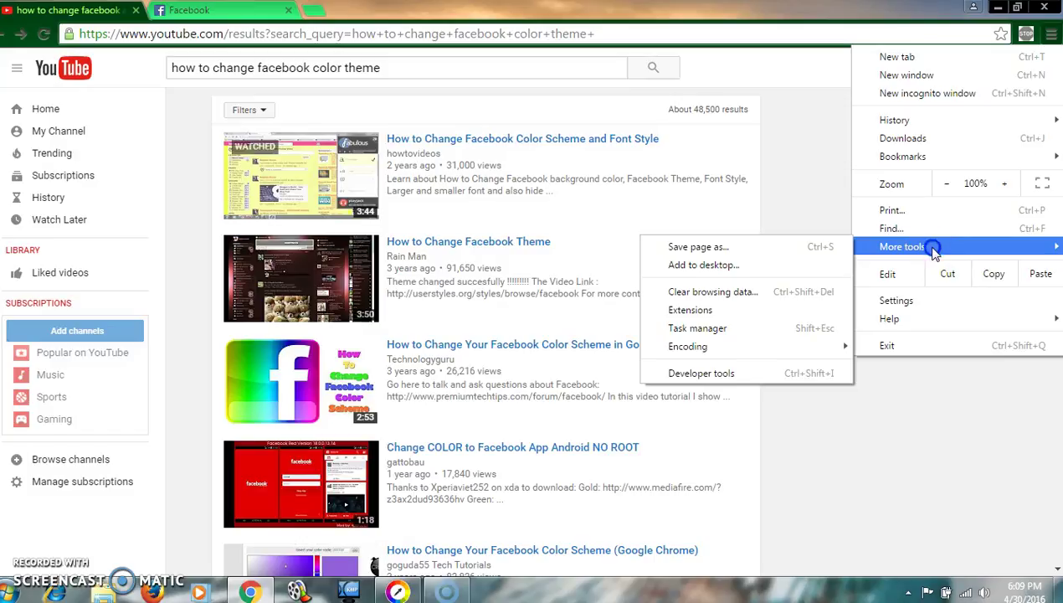
{"action": "left_click", "coordinate": [714, 314]}
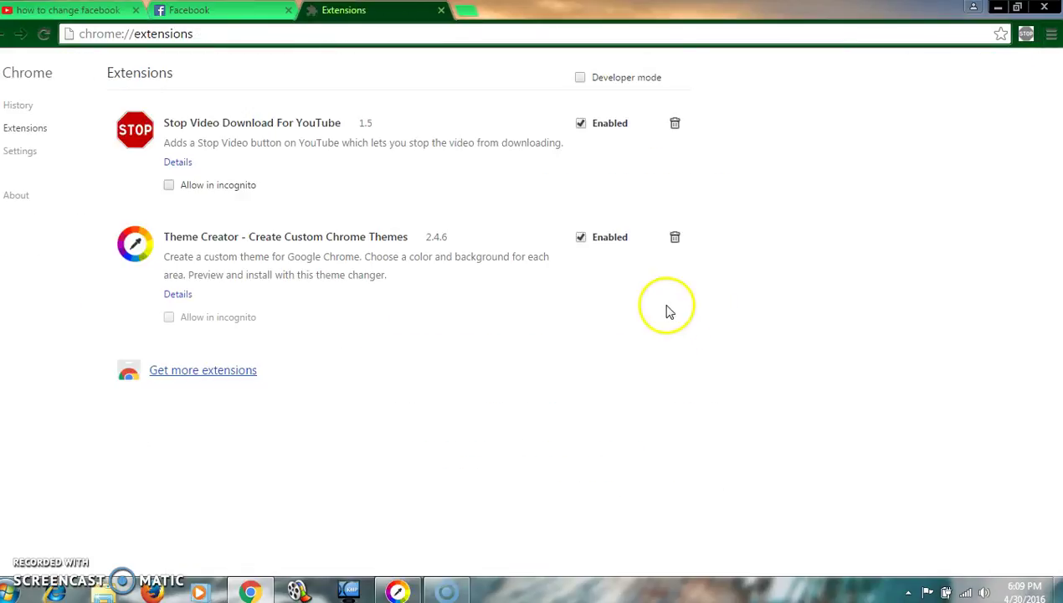
{"action": "left_click", "coordinate": [192, 376]}
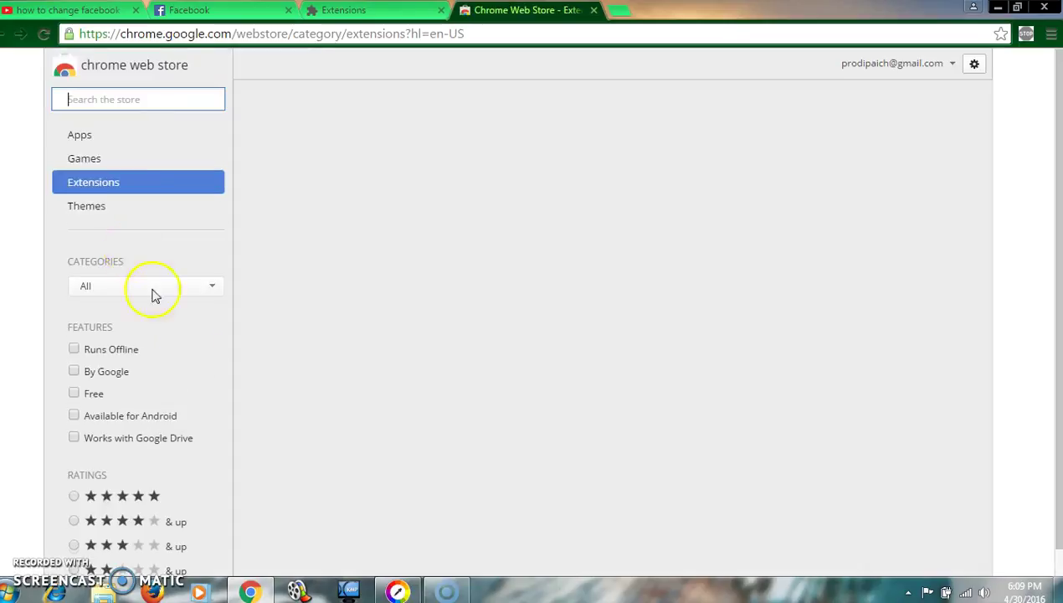
- Search the Chrome Web Store for "Fabulous"
{"action": "left_click", "coordinate": [130, 100]}
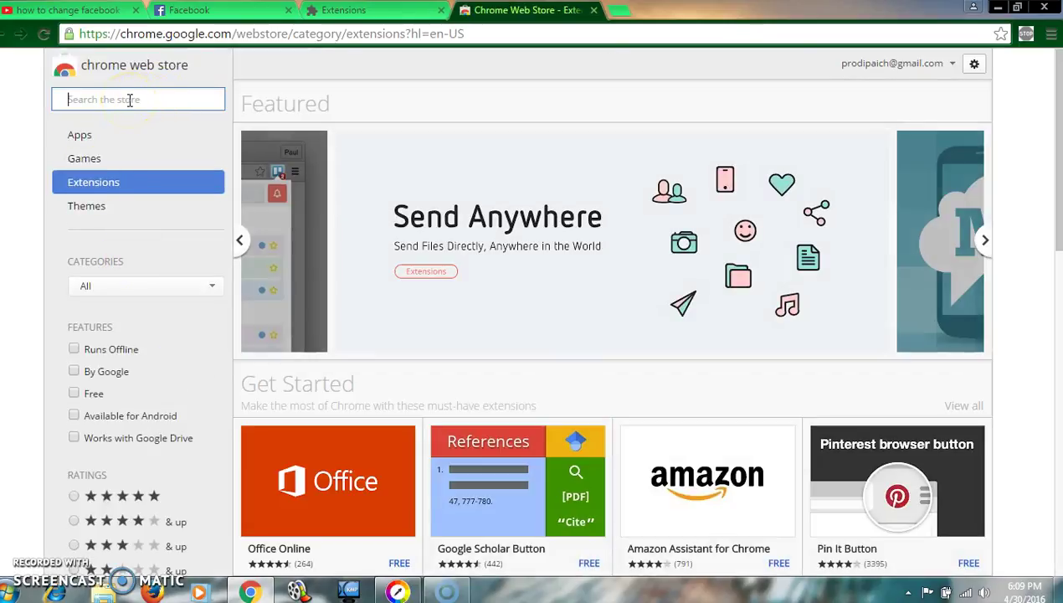
{"action": "left_click", "coordinate": [130, 100]}
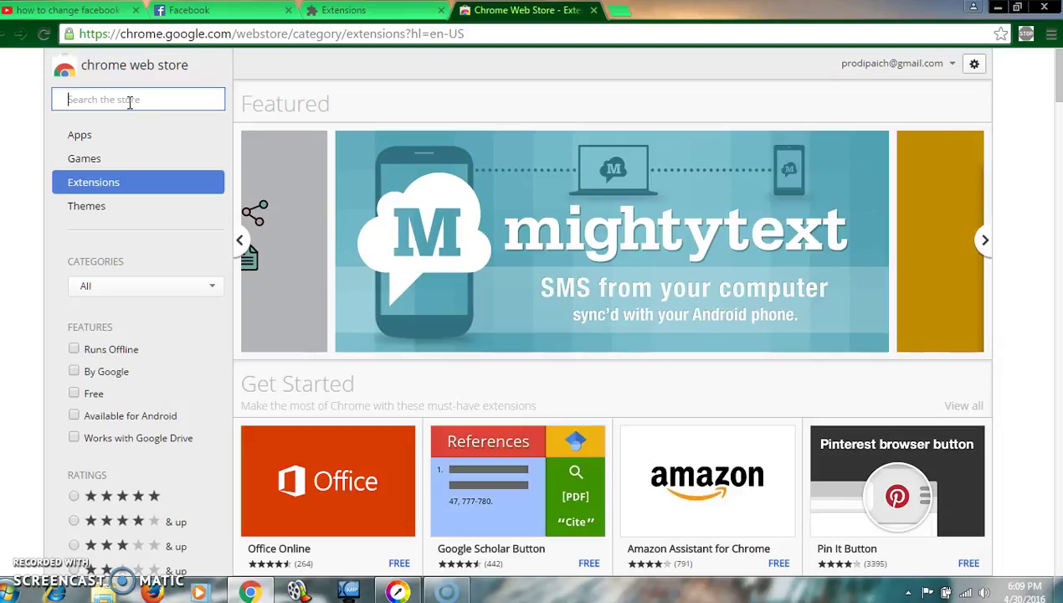
{"action": "type", "text": "Faboul"}
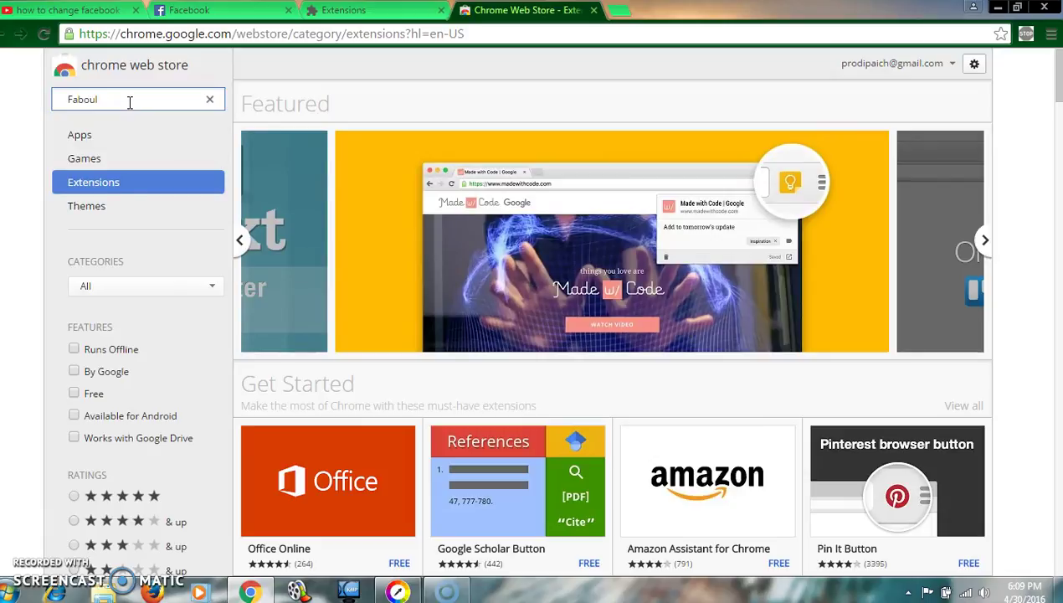
{"action": "type", "text": "ous"}
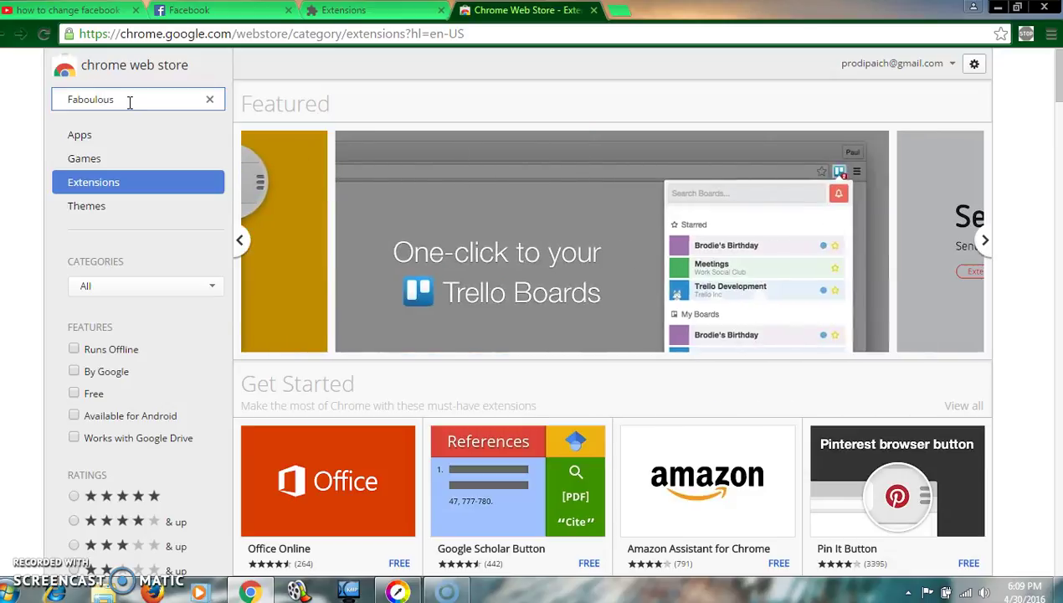
{"action": "key", "text": "Return"}
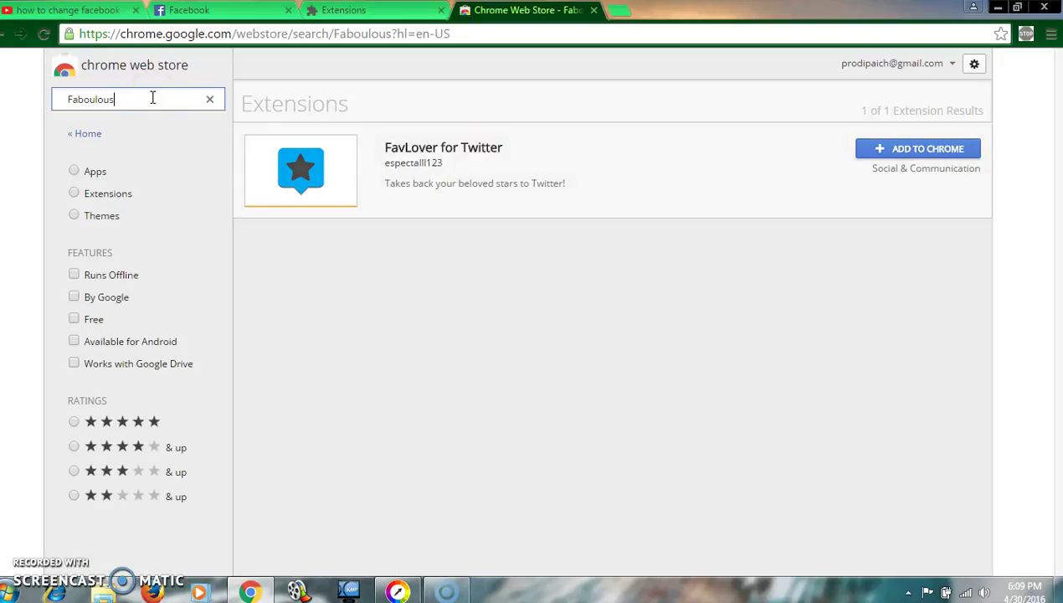
{"action": "key", "text": "BackSpace"}
{"action": "key", "text": "BackSpace"}
{"action": "key", "text": "Return"}
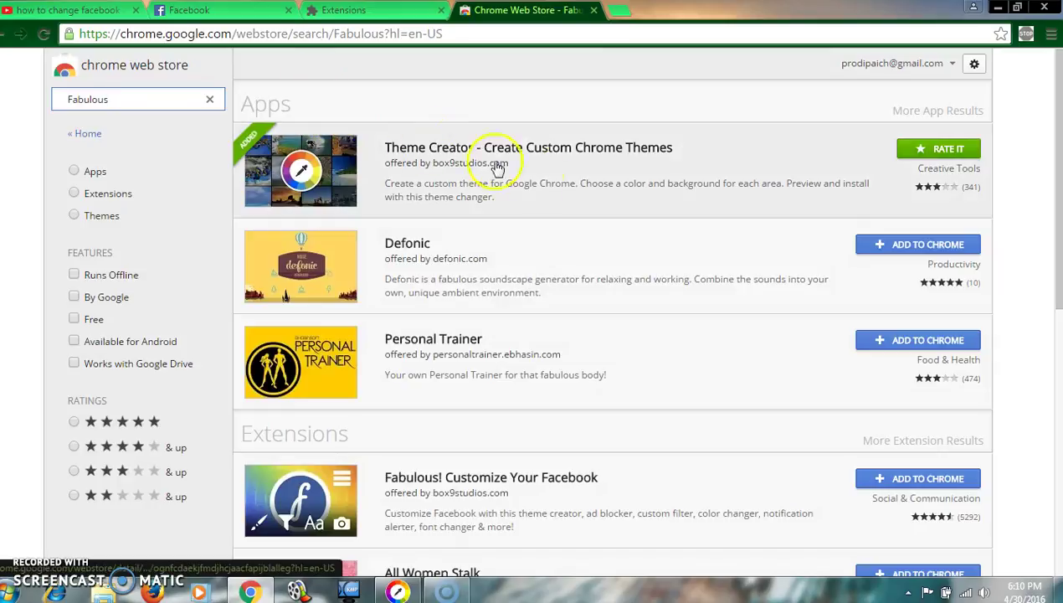
- Add the "Fabulous! Customize Your Facebook" extension to Chrome and confirm the installation
{"action": "scroll", "coordinate": [574, 192], "scroll_direction": "down", "scroll_amount": 2}
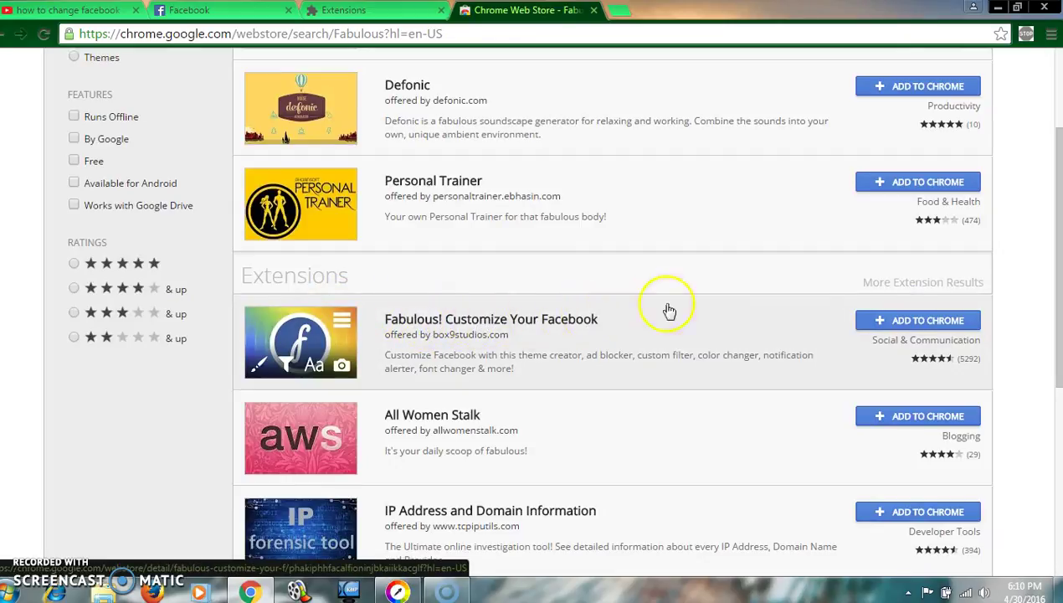
{"action": "left_click", "coordinate": [912, 322]}
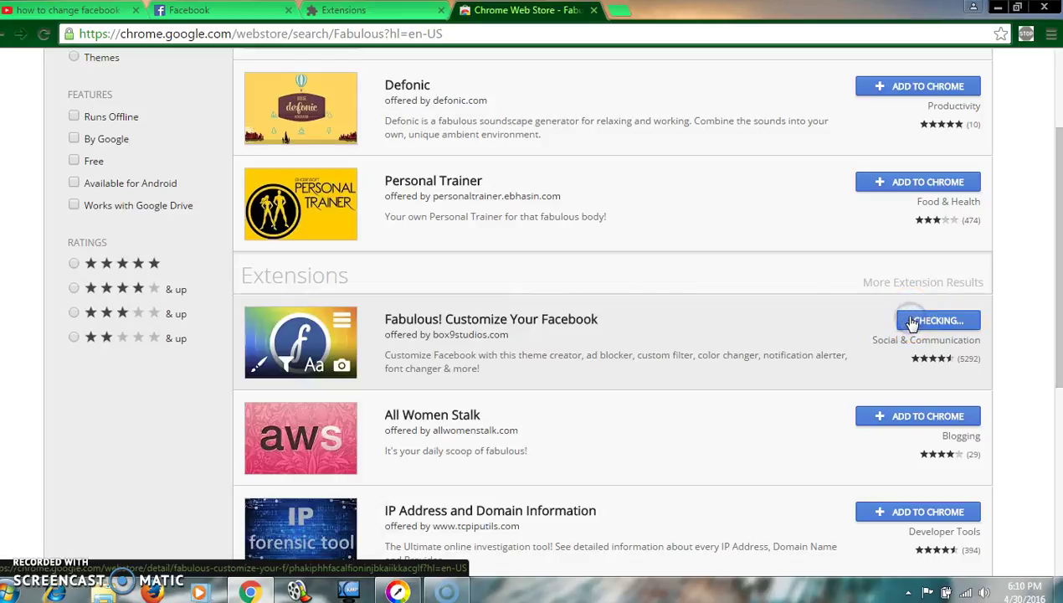
{"action": "left_click", "coordinate": [546, 184]}
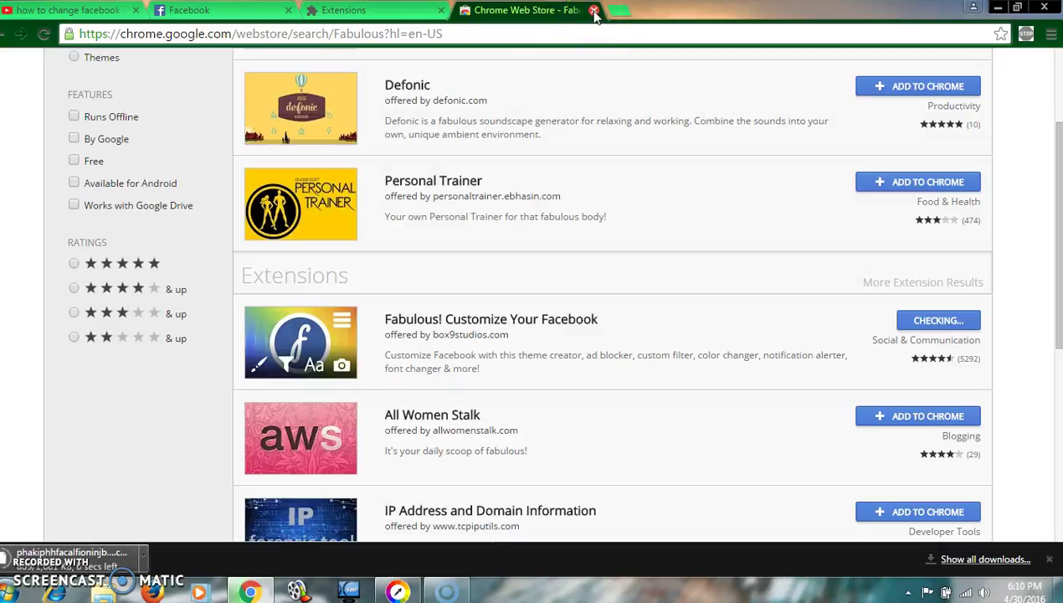
- Close the Chrome Web Store tab and reload the Extensions page
{"action": "left_click", "coordinate": [594, 11]}
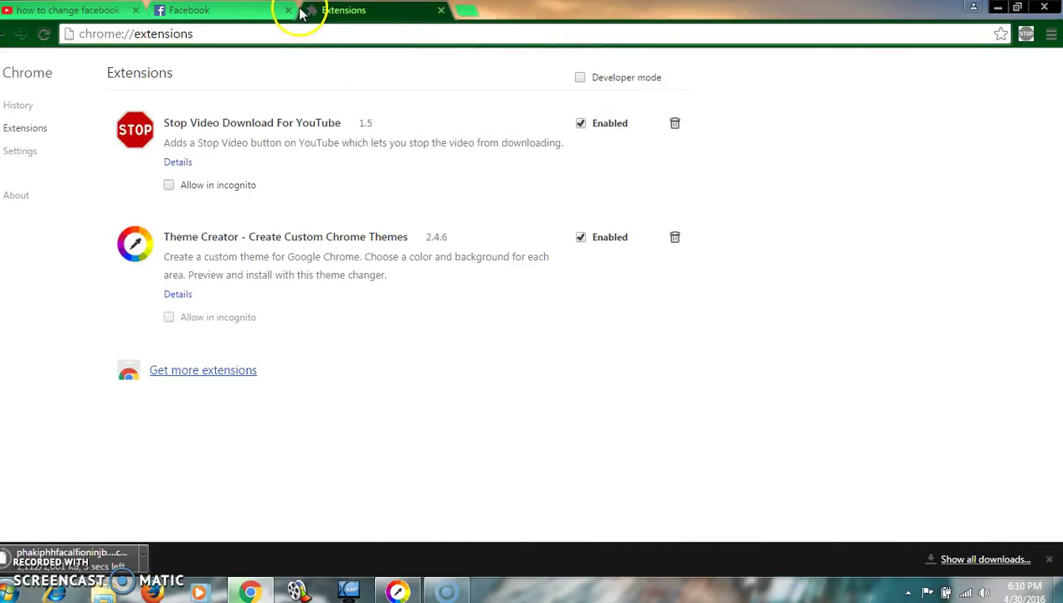
{"action": "right_click", "coordinate": [850, 94]}
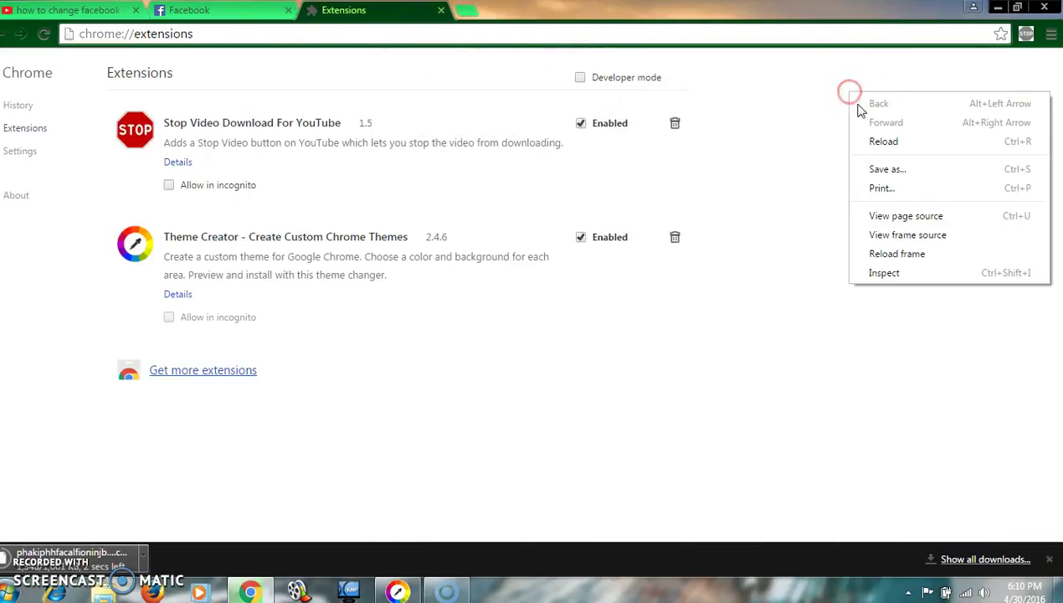
{"action": "left_click", "coordinate": [883, 142]}
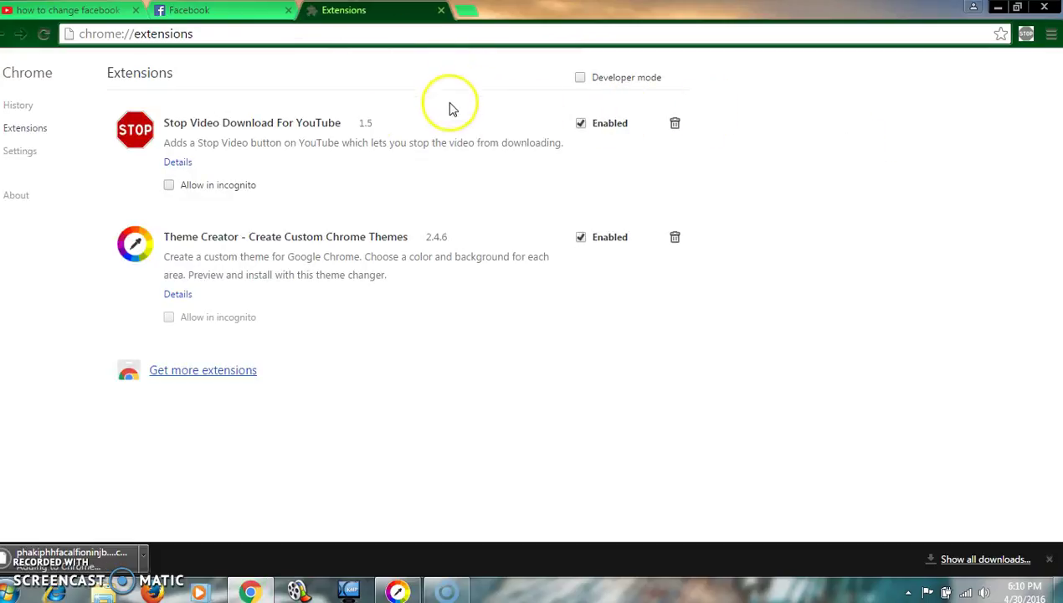
{"action": "right_click", "coordinate": [845, 88]}
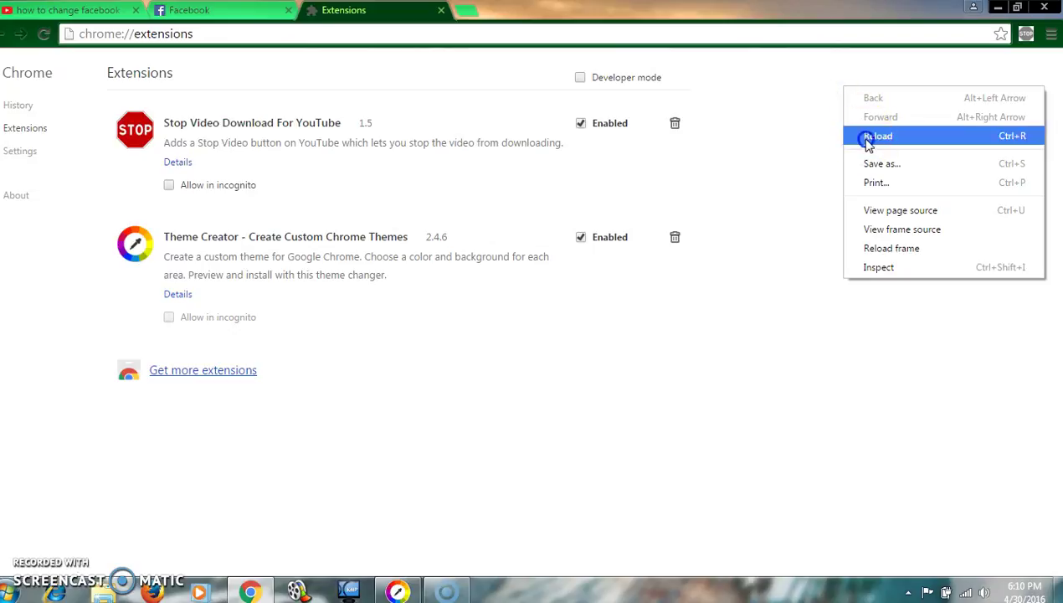
{"action": "left_click", "coordinate": [867, 138]}
- Switch to the Facebook tab, open the Fabulous extension's window and enable its Theme feature
{"action": "left_click", "coordinate": [213, 9]}
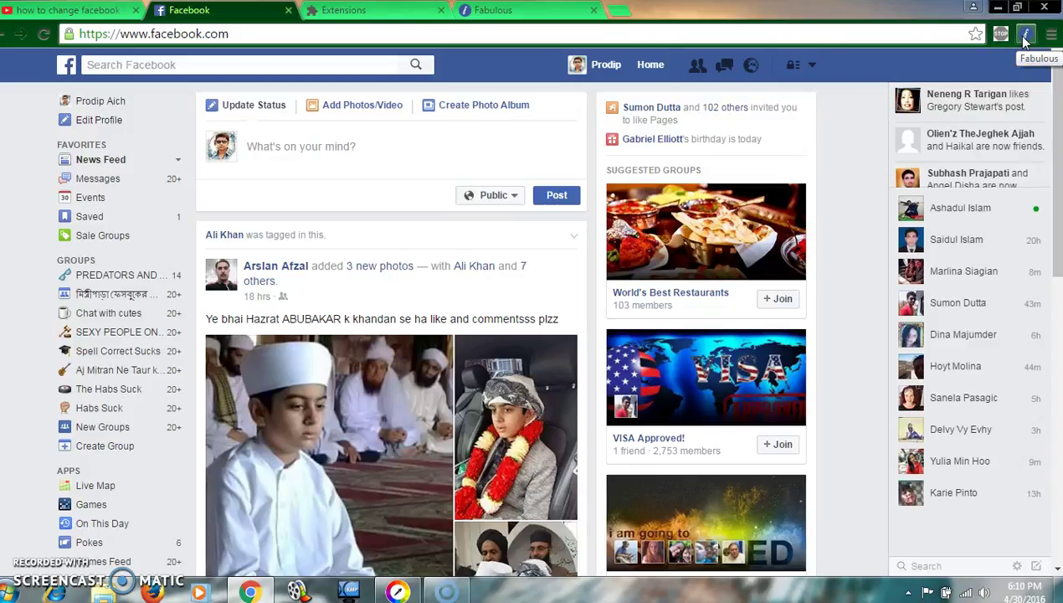
{"action": "left_click", "coordinate": [1025, 37]}
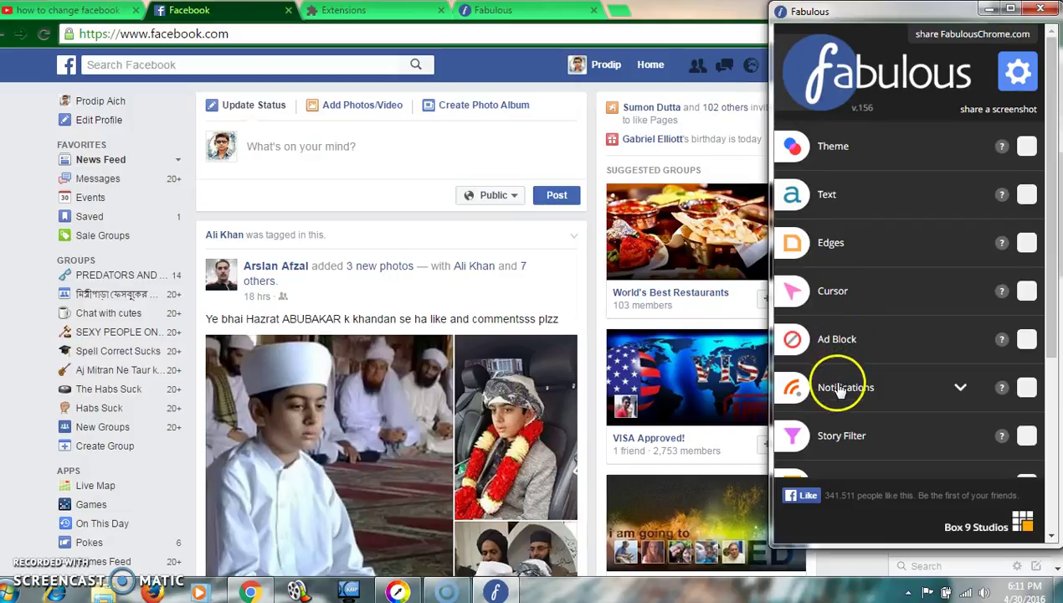
{"action": "scroll", "coordinate": [902, 404], "scroll_direction": "down", "scroll_amount": 1}
{"action": "scroll", "coordinate": [902, 403], "scroll_direction": "down", "scroll_amount": 3}
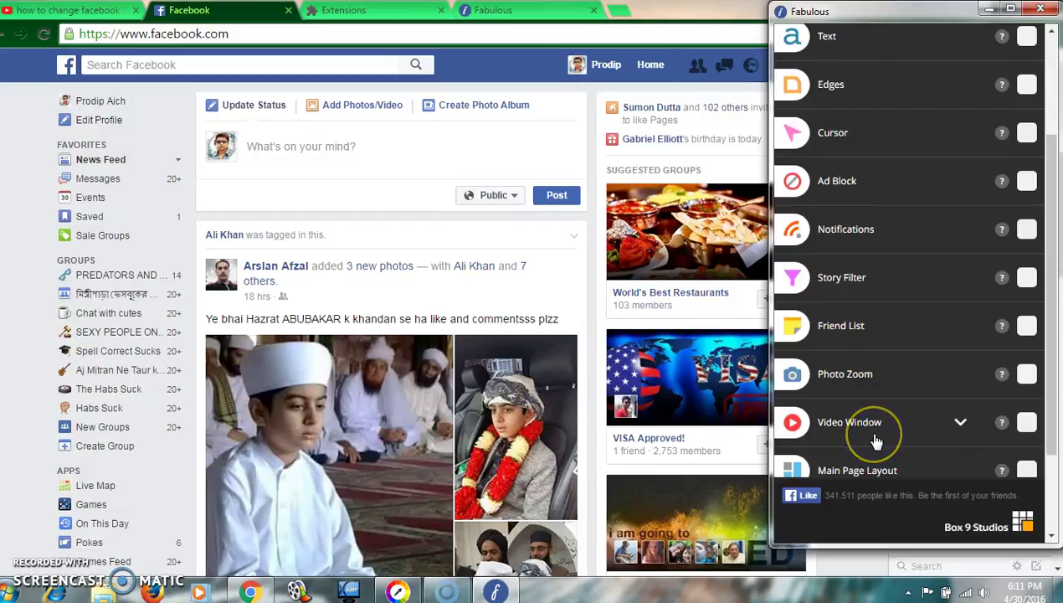
{"action": "scroll", "coordinate": [874, 441], "scroll_direction": "down", "scroll_amount": 2}
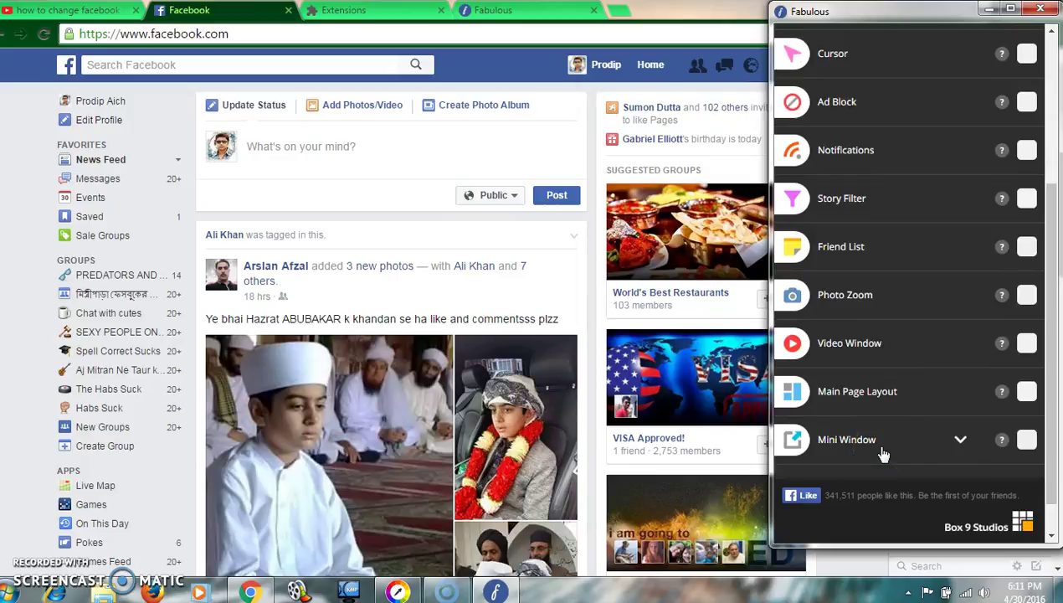
{"action": "scroll", "coordinate": [883, 453], "scroll_direction": "up", "scroll_amount": 5}
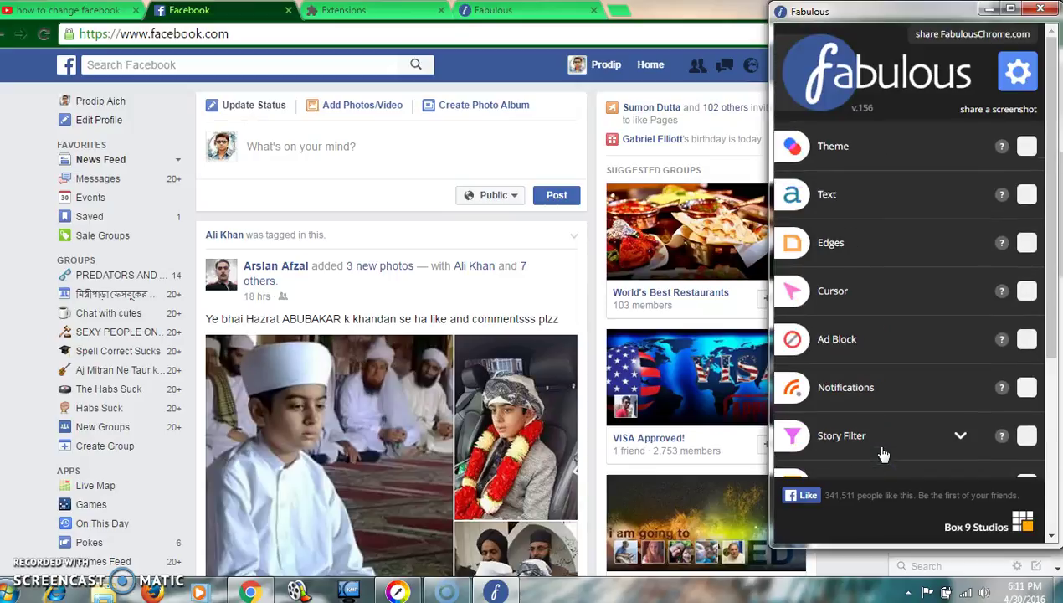
{"action": "left_click", "coordinate": [1027, 149]}
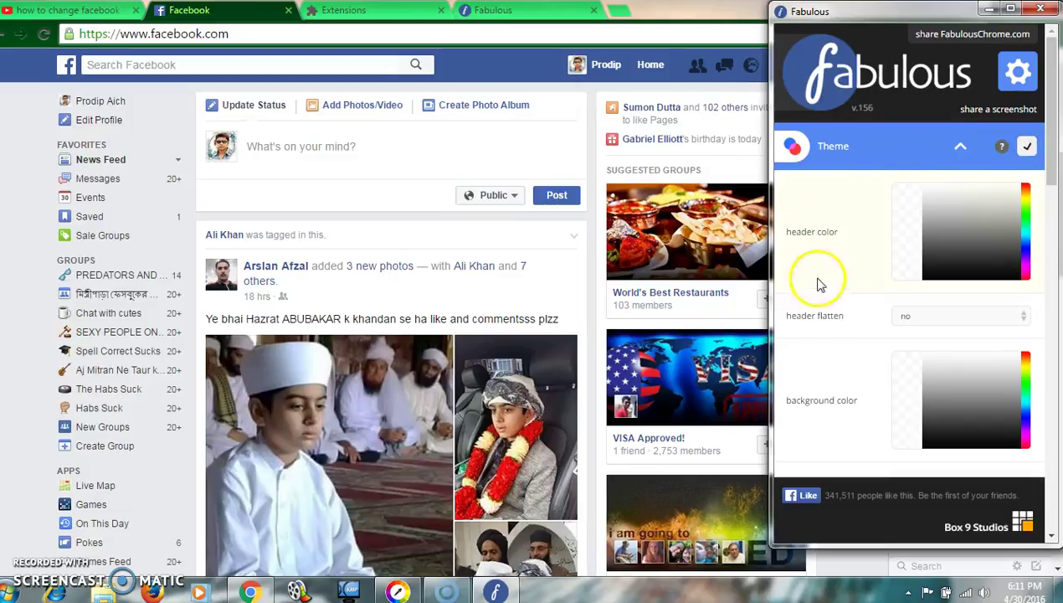
- Look through the Theme options for header, background, text and link colors, overlay and picture
{"action": "left_click", "coordinate": [824, 231]}
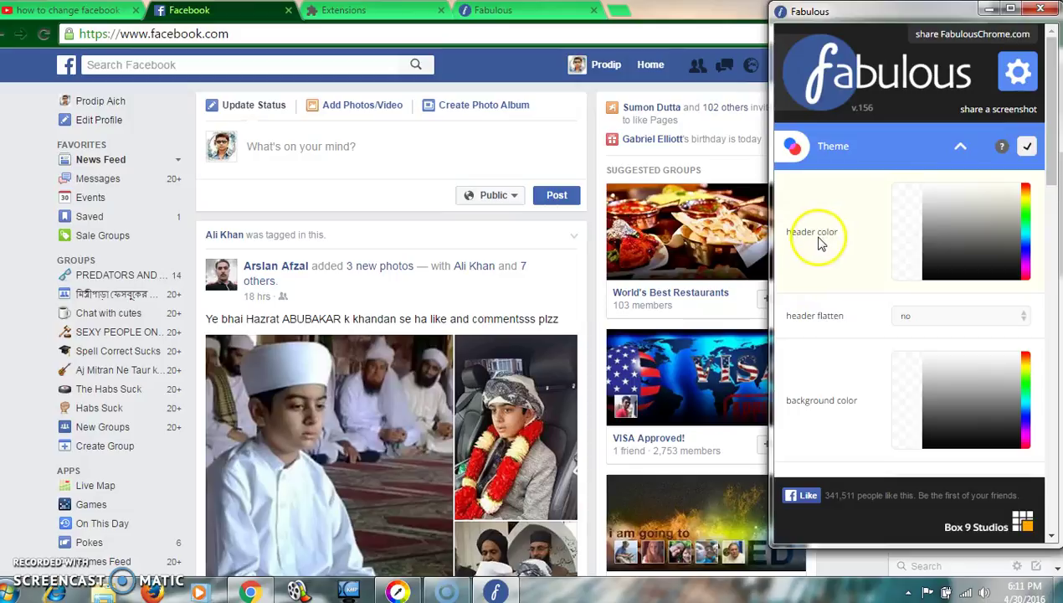
{"action": "left_click_drag", "start_coordinate": [820, 243], "coordinate": [828, 334]}
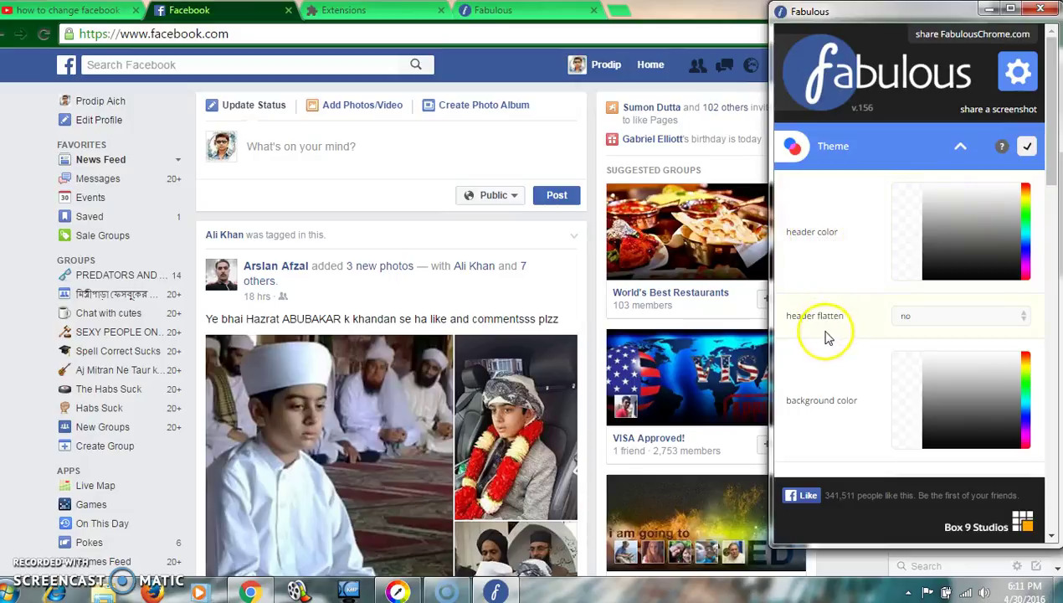
{"action": "scroll", "coordinate": [821, 333], "scroll_direction": "down", "scroll_amount": 2}
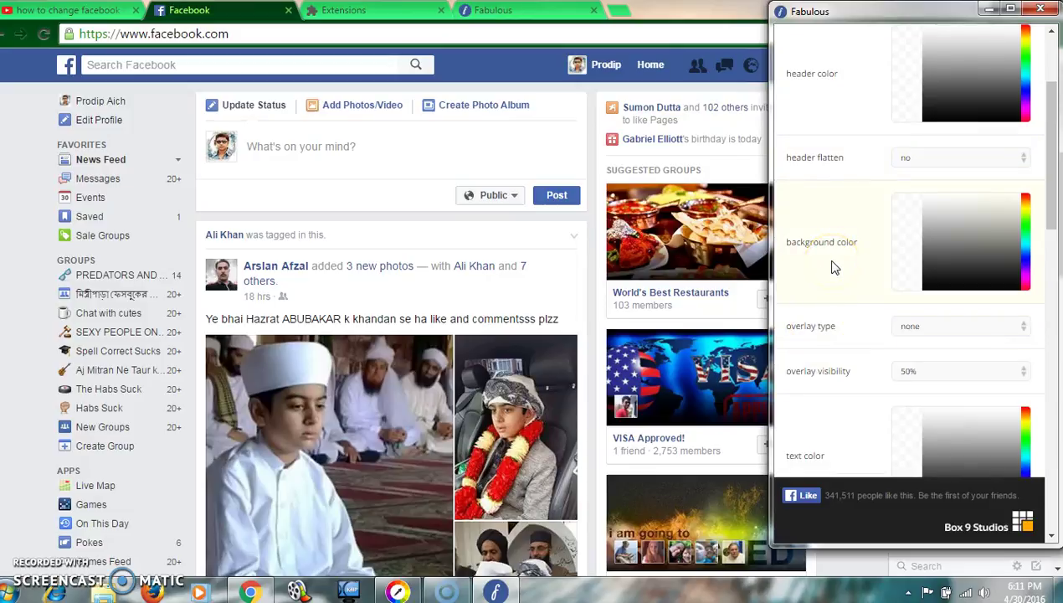
{"action": "scroll", "coordinate": [834, 266], "scroll_direction": "down", "scroll_amount": 1}
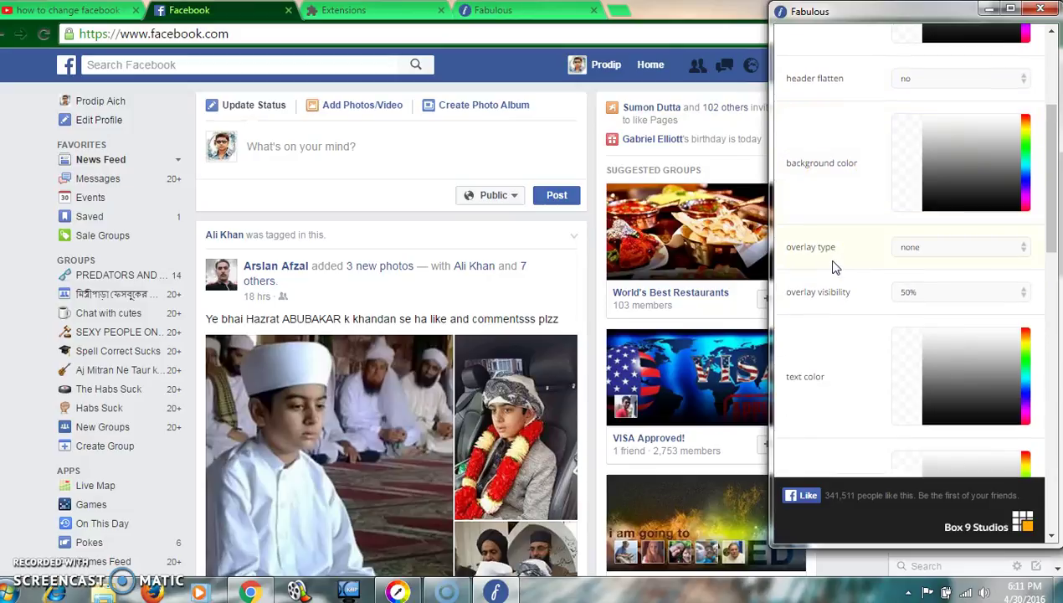
{"action": "scroll", "coordinate": [833, 266], "scroll_direction": "down", "scroll_amount": 1}
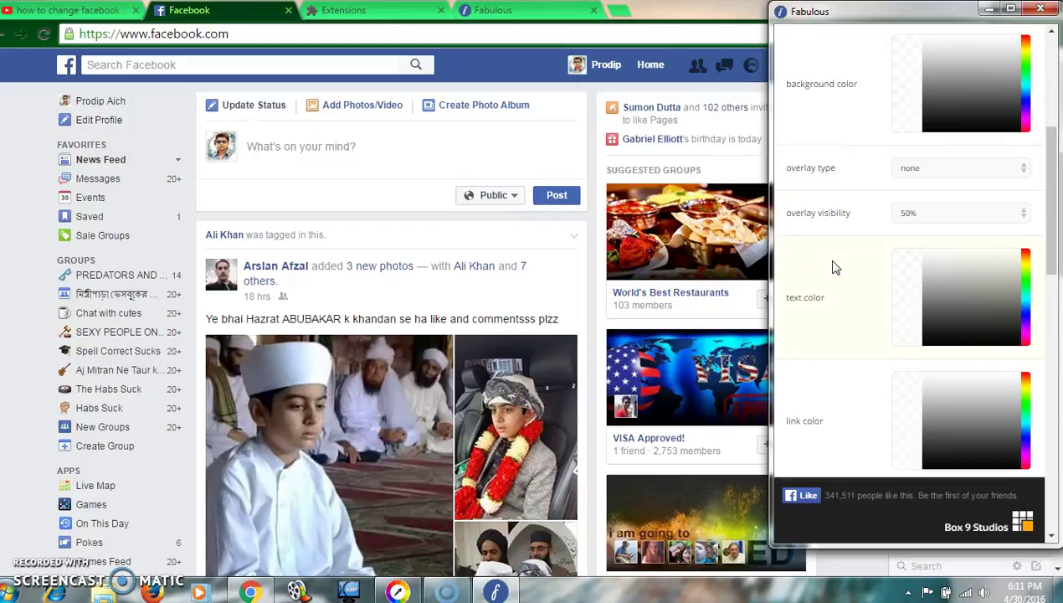
{"action": "scroll", "coordinate": [825, 344], "scroll_direction": "down", "scroll_amount": 1}
{"action": "scroll", "coordinate": [824, 349], "scroll_direction": "down", "scroll_amount": 2}
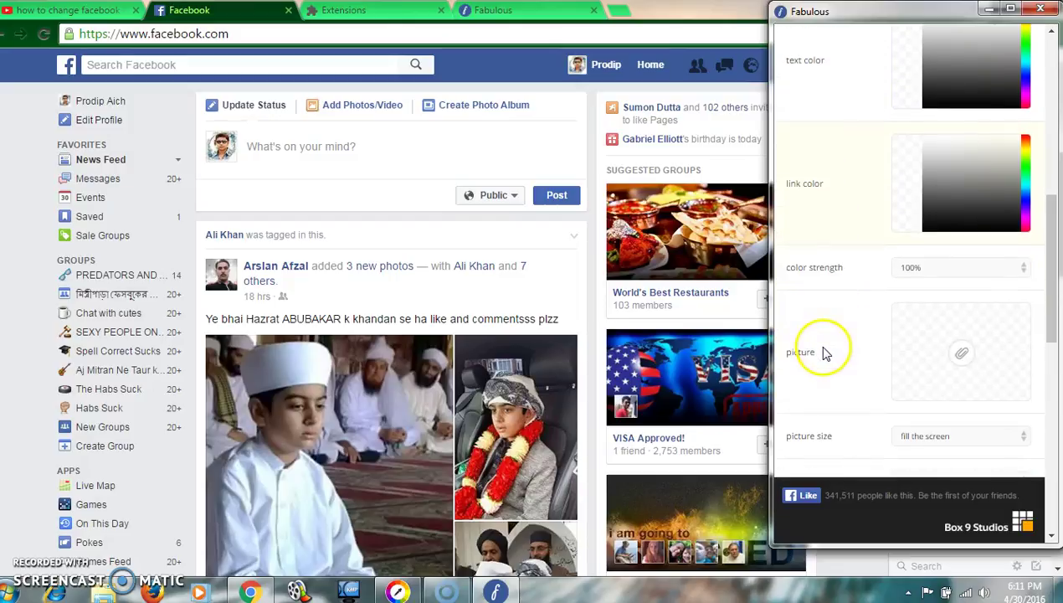
{"action": "scroll", "coordinate": [838, 286], "scroll_direction": "down", "scroll_amount": 1}
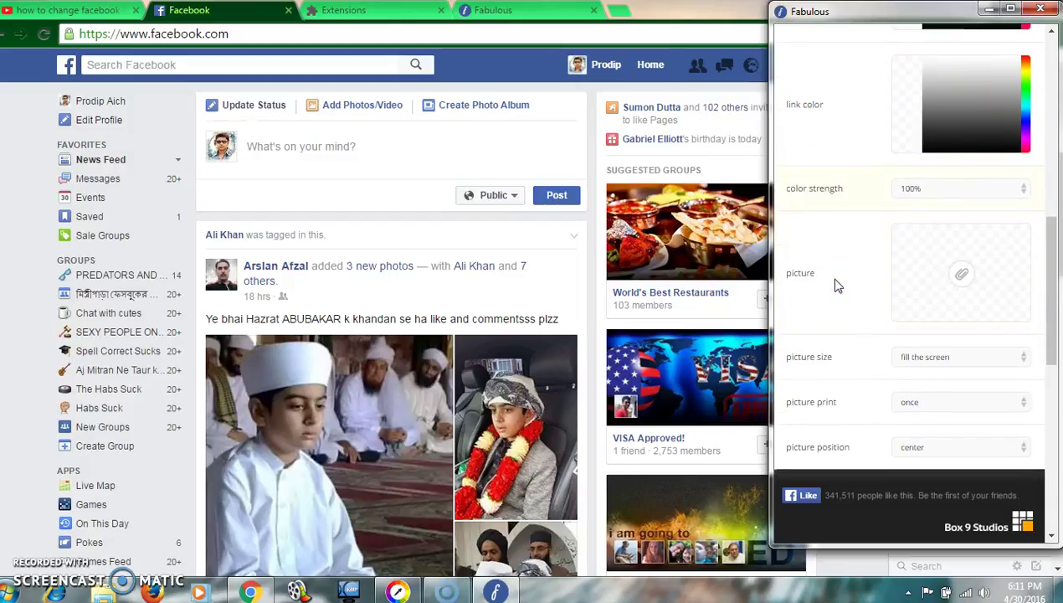
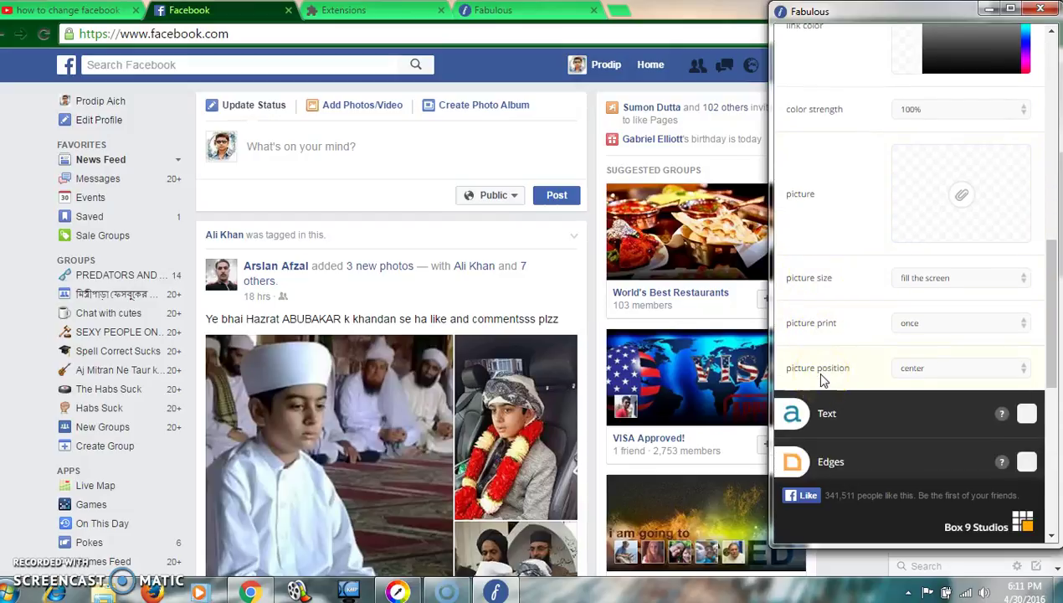
{"action": "scroll", "coordinate": [821, 379], "scroll_direction": "up", "scroll_amount": 10}
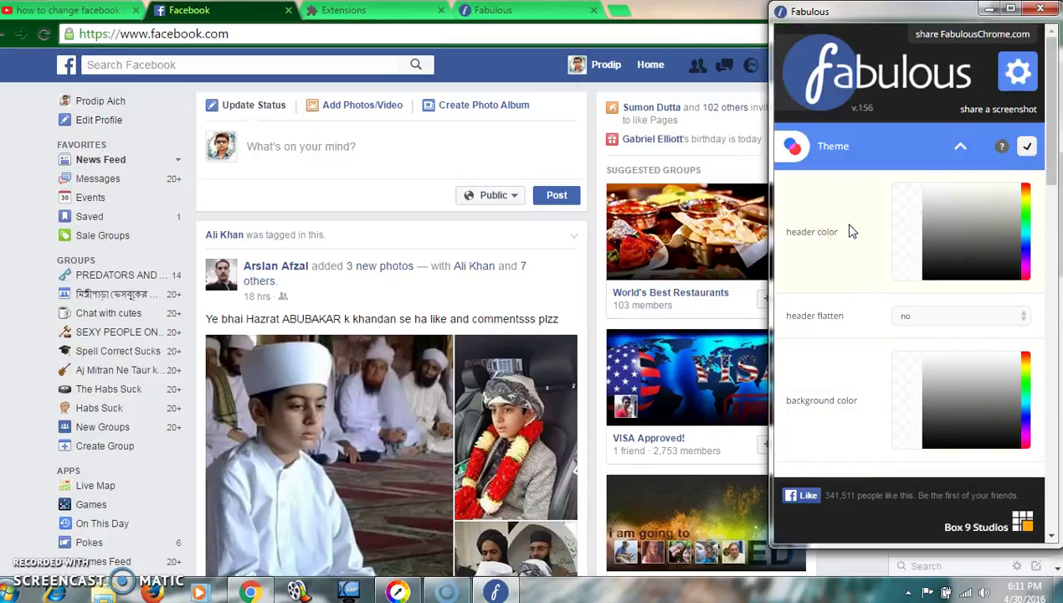
- Set the Facebook theme's header color to bright blue after trying yellow
{"action": "left_click", "coordinate": [1026, 214]}
{"action": "left_click_drag", "start_coordinate": [1027, 215], "coordinate": [1028, 202]}
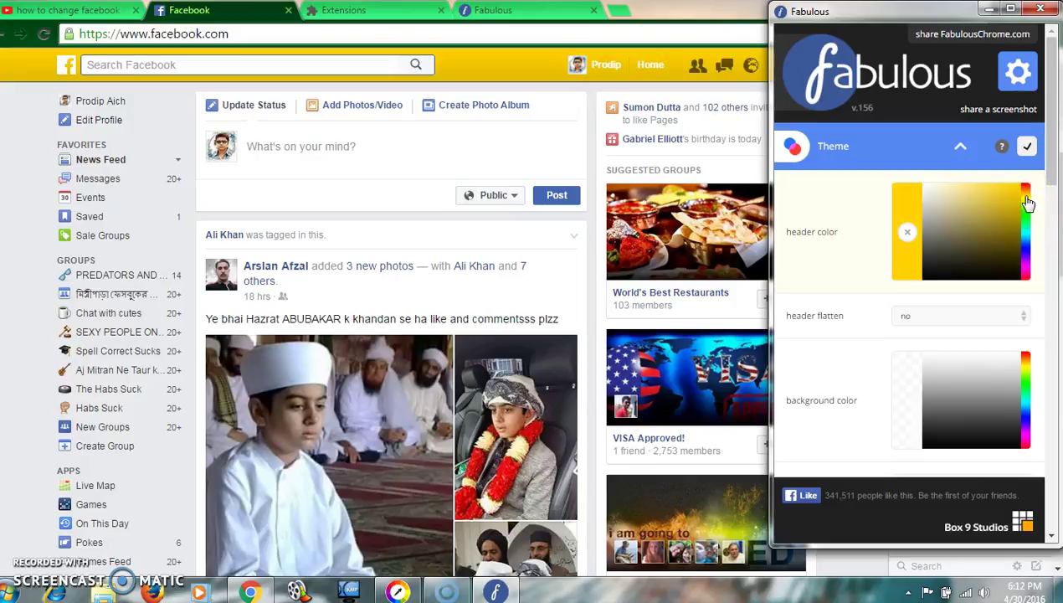
{"action": "left_click", "coordinate": [1028, 215]}
{"action": "left_click_drag", "start_coordinate": [1028, 215], "coordinate": [1028, 247]}
{"action": "left_click", "coordinate": [1027, 246]}
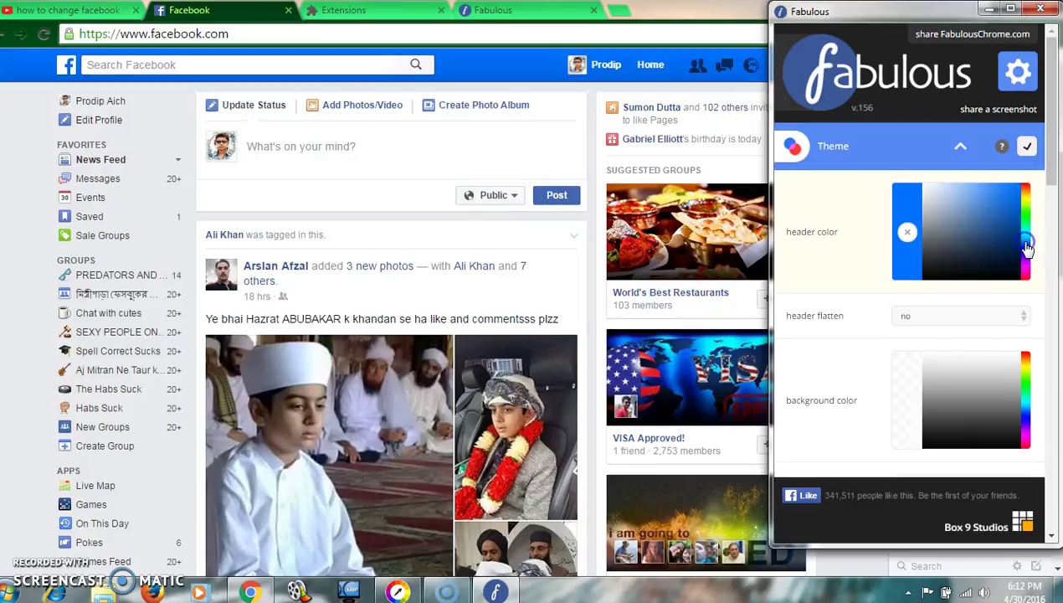
- Set the theme's header color to orange after trying green, and set header flatten to yes
{"action": "left_click", "coordinate": [1024, 218]}
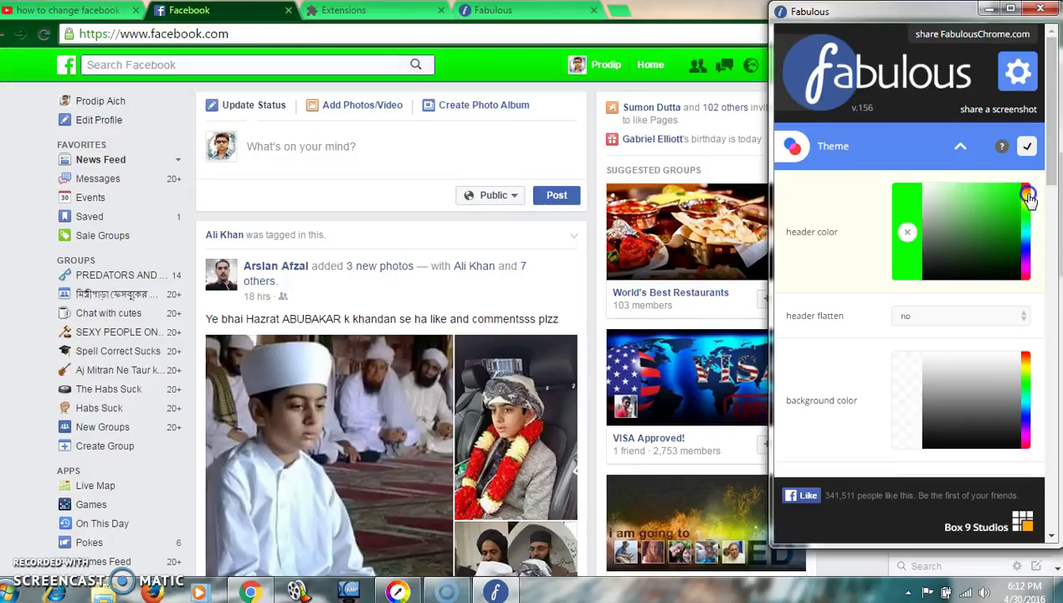
{"action": "left_click", "coordinate": [1028, 195]}
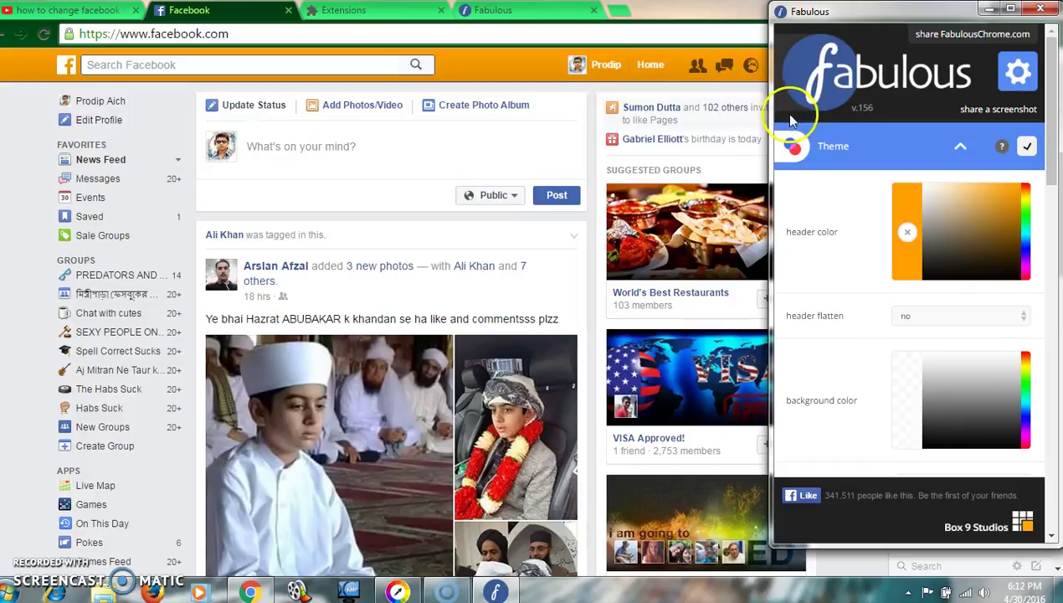
{"action": "left_click", "coordinate": [626, 76]}
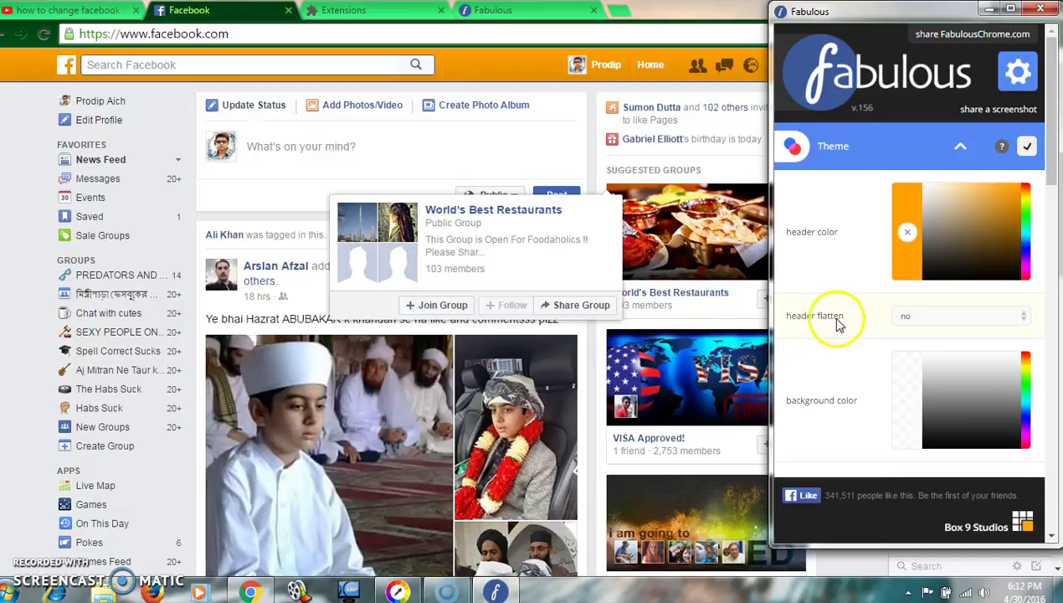
{"action": "left_click", "coordinate": [969, 319]}
{"action": "left_click", "coordinate": [924, 346]}
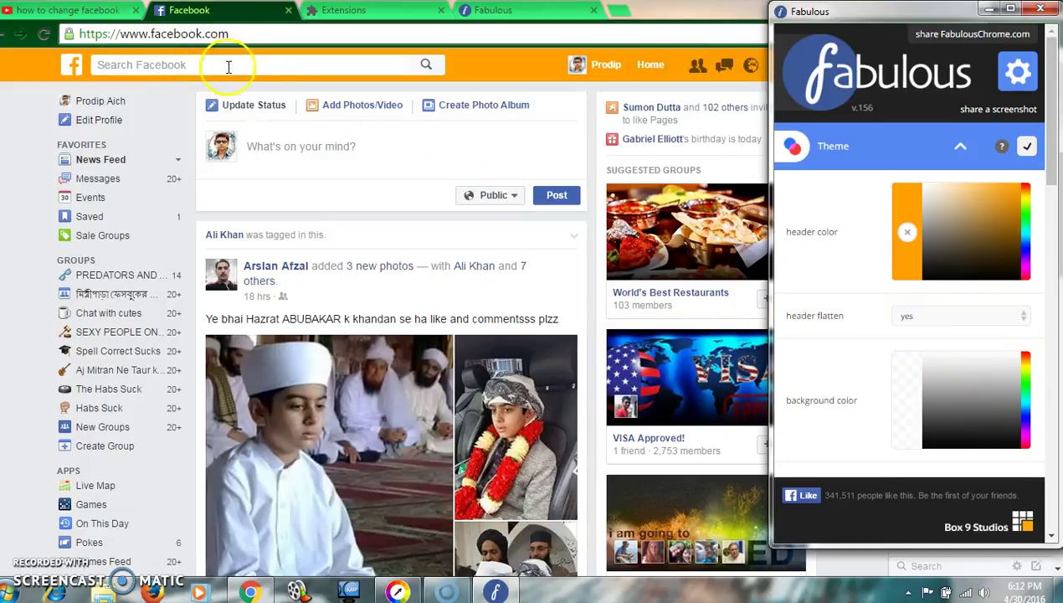
- Set the theme's background color to turquoise after trying green, orange and blue
{"action": "scroll", "coordinate": [921, 226], "scroll_direction": "down", "scroll_amount": 2}
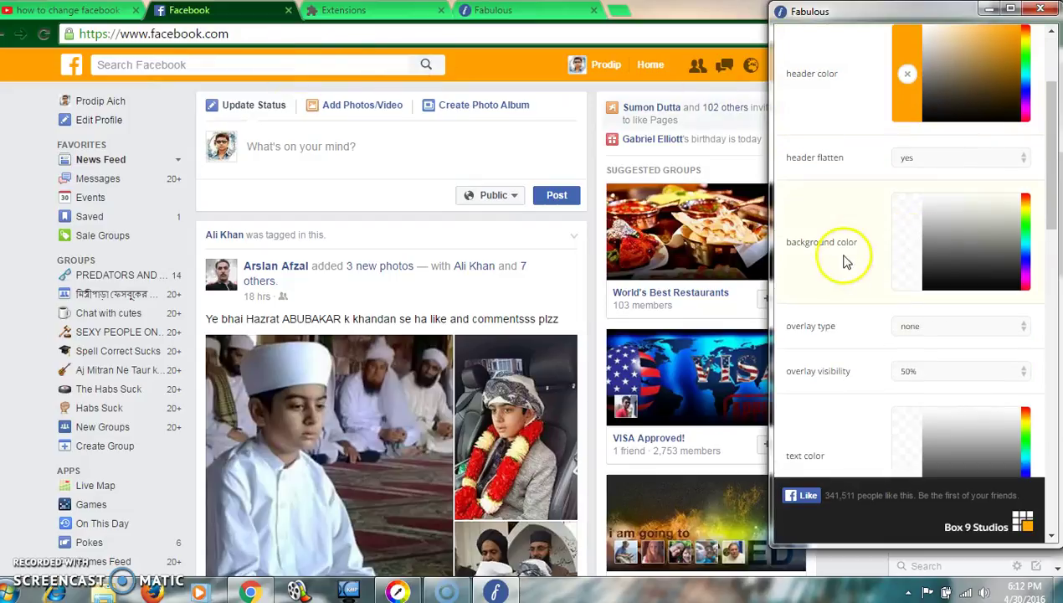
{"action": "left_click", "coordinate": [1027, 232]}
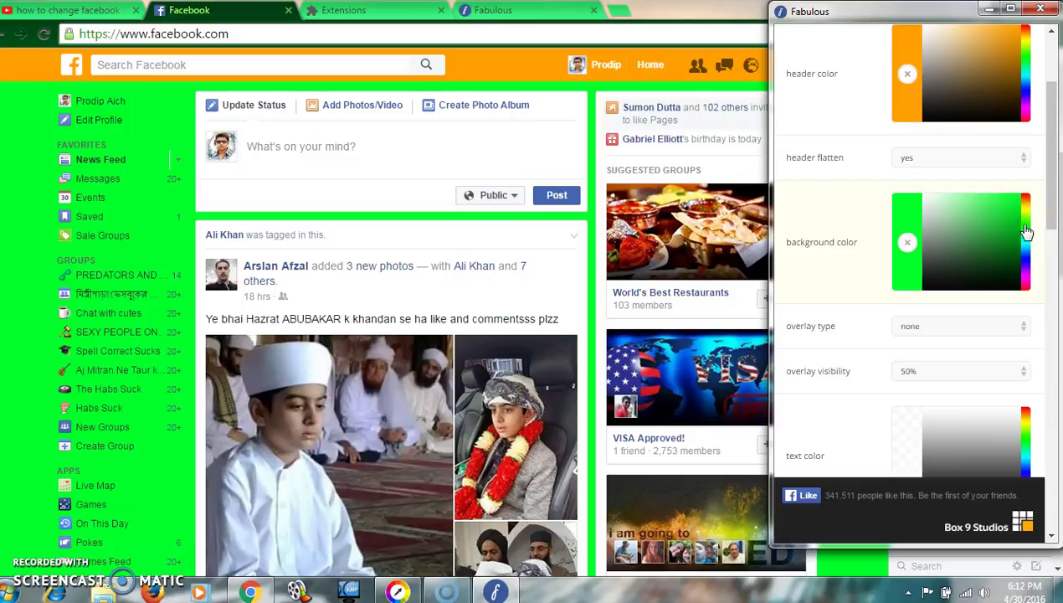
{"action": "left_click", "coordinate": [1027, 222]}
{"action": "left_click", "coordinate": [1025, 201]}
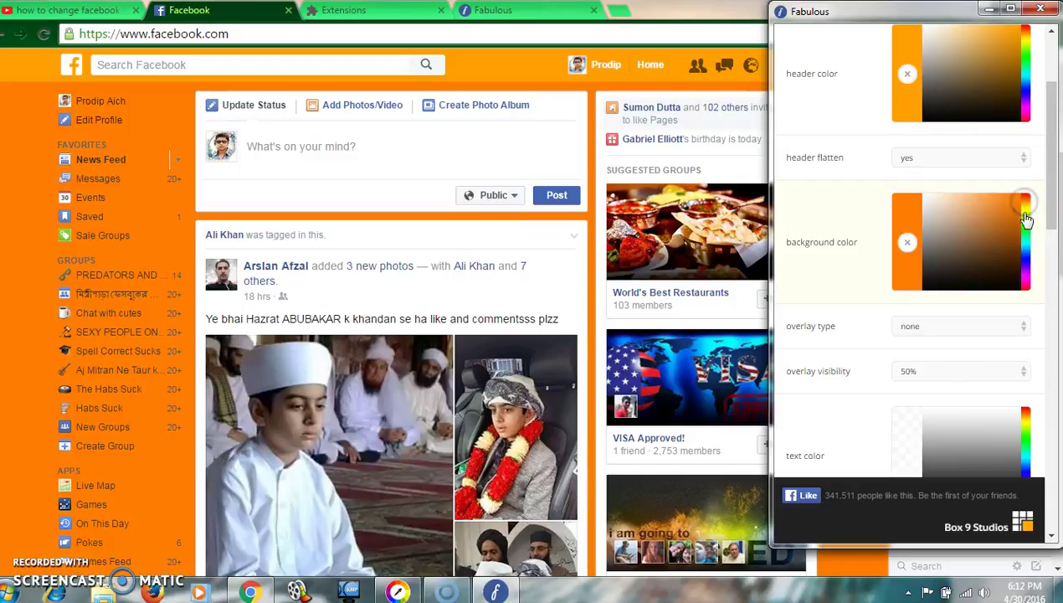
{"action": "left_click", "coordinate": [1027, 254]}
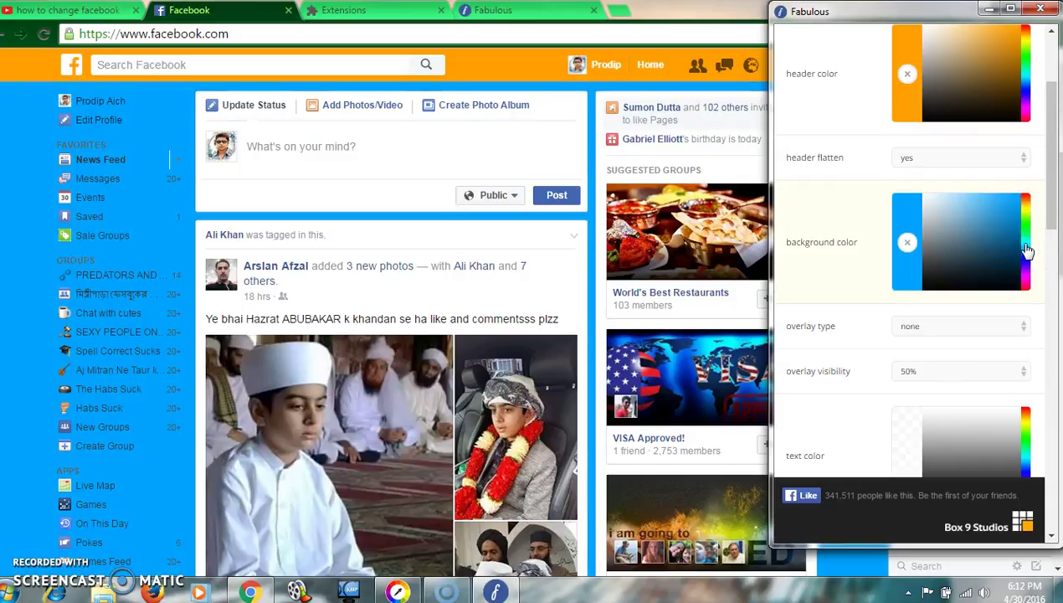
{"action": "left_click", "coordinate": [1027, 244]}
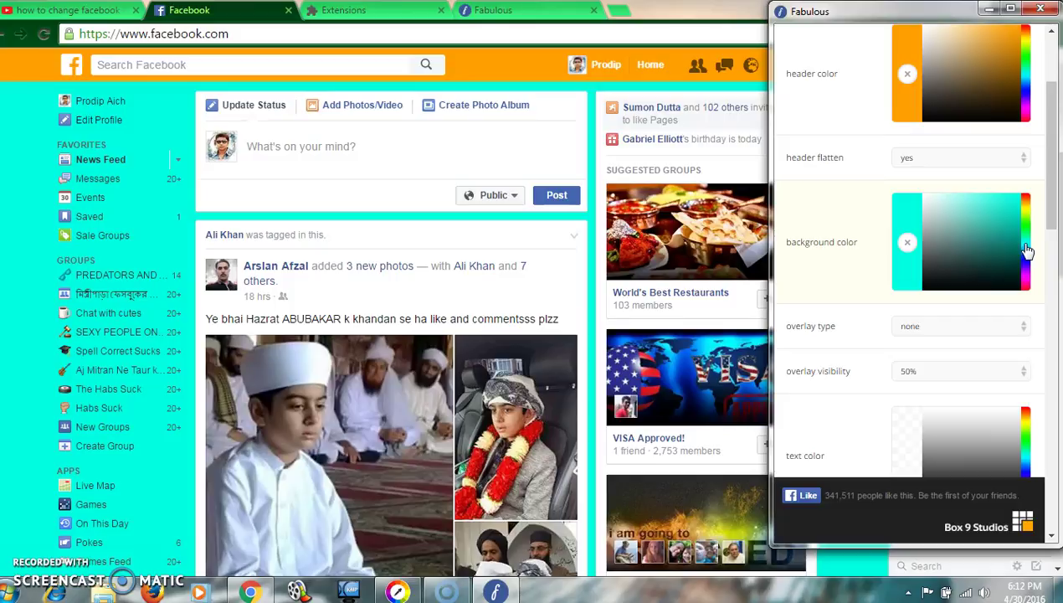
{"action": "left_click", "coordinate": [1027, 250]}
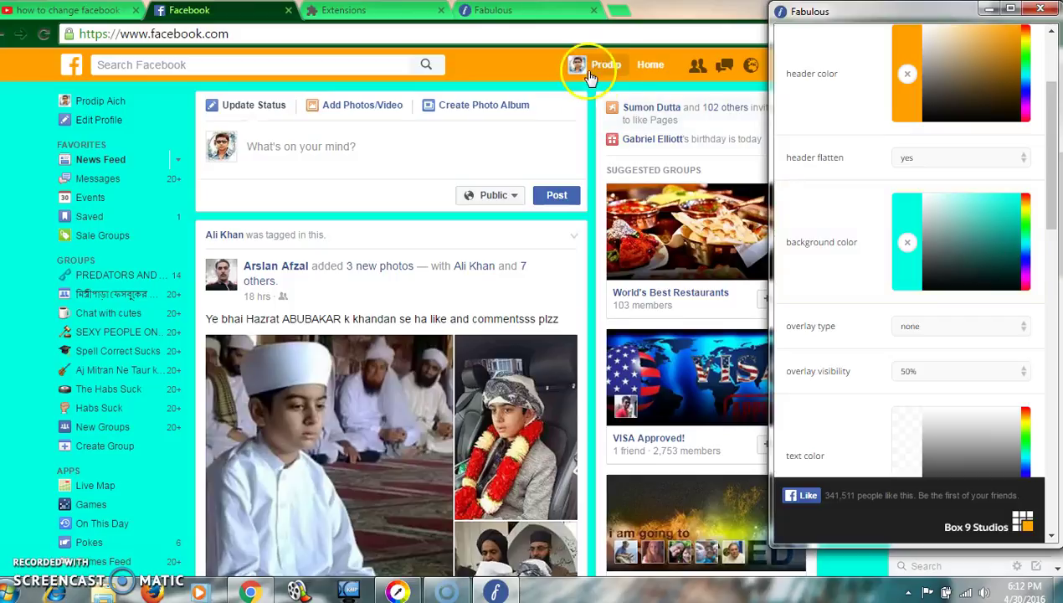
- Change the header color to azure blue after trying deep blue and cyan
{"action": "left_click", "coordinate": [978, 73]}
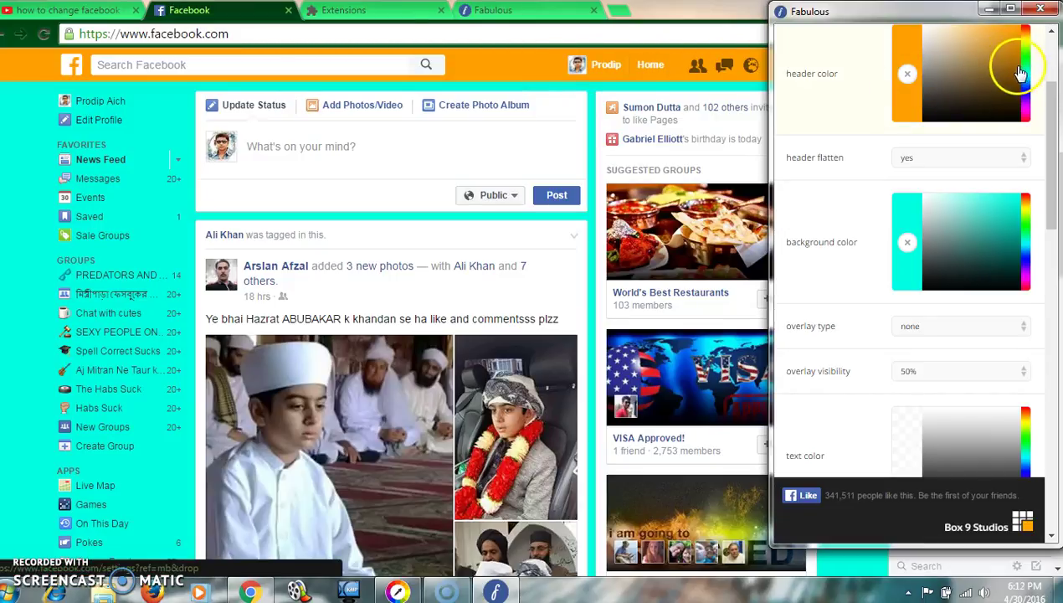
{"action": "scroll", "coordinate": [1021, 83], "scroll_direction": "up", "scroll_amount": 2}
{"action": "left_click", "coordinate": [1025, 172]}
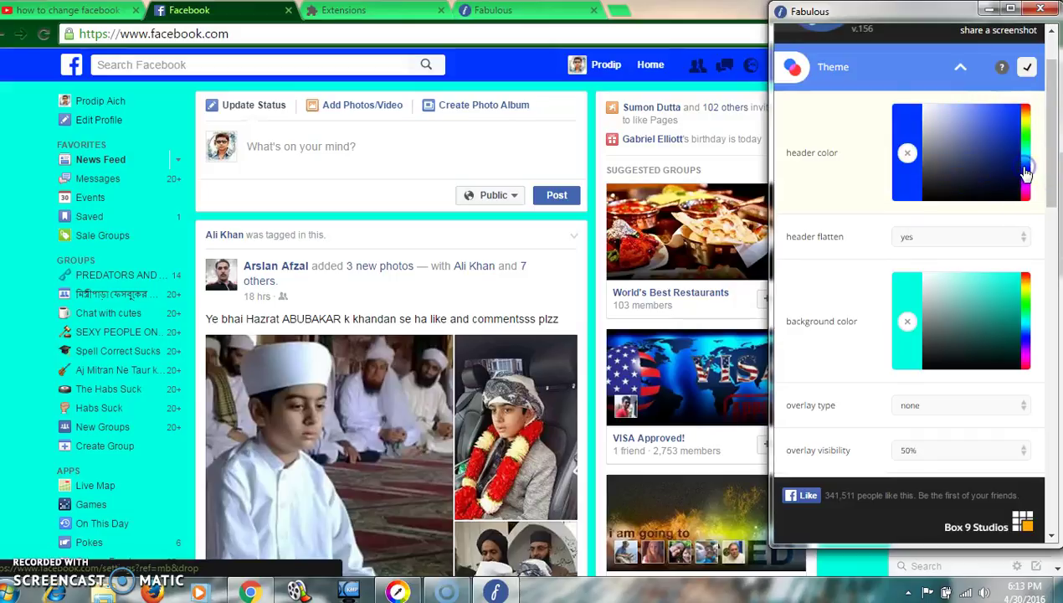
{"action": "left_click", "coordinate": [1026, 161]}
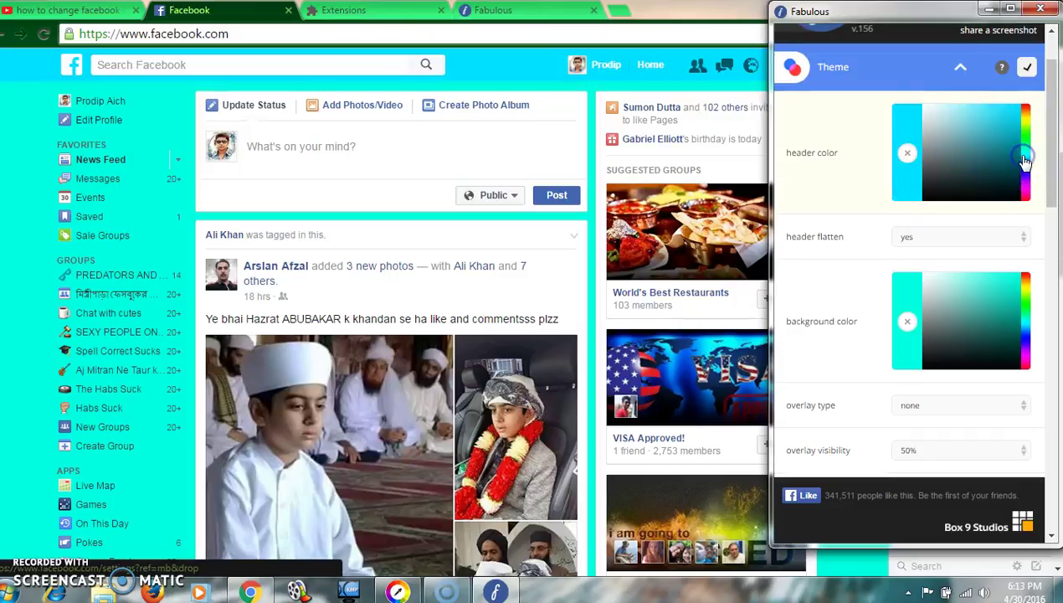
{"action": "left_click", "coordinate": [1025, 165]}
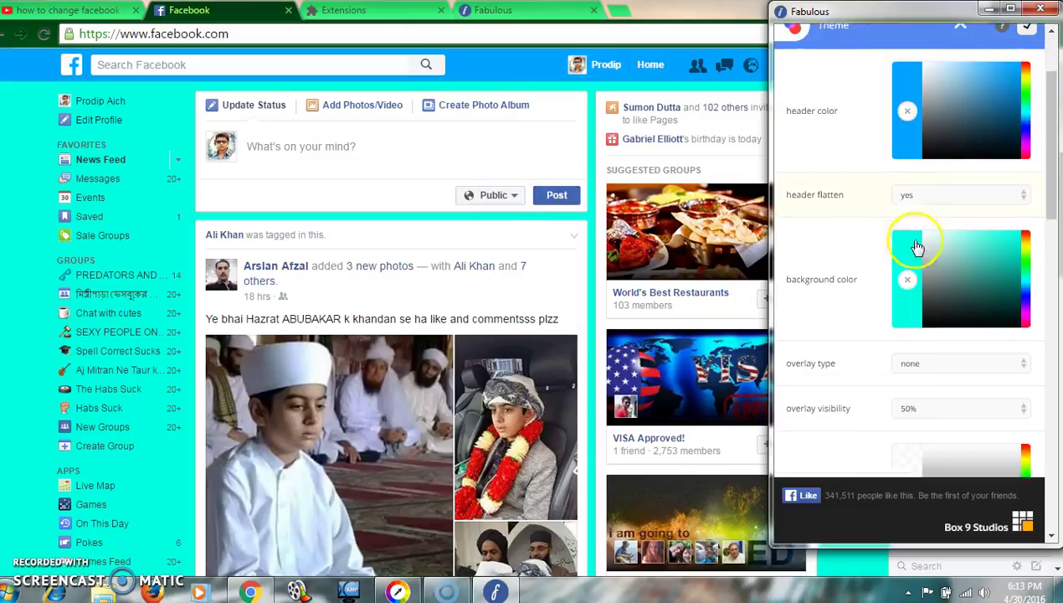
- Try the content and area overlay types, and set the overlay type back to none
{"action": "scroll", "coordinate": [913, 237], "scroll_direction": "down", "scroll_amount": 3}
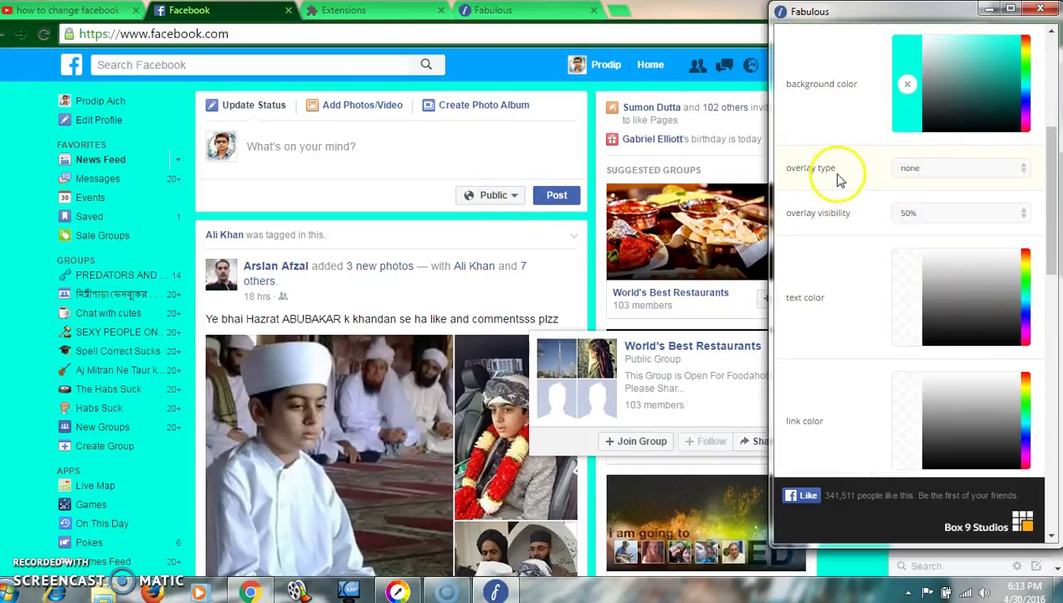
{"action": "left_click", "coordinate": [990, 172]}
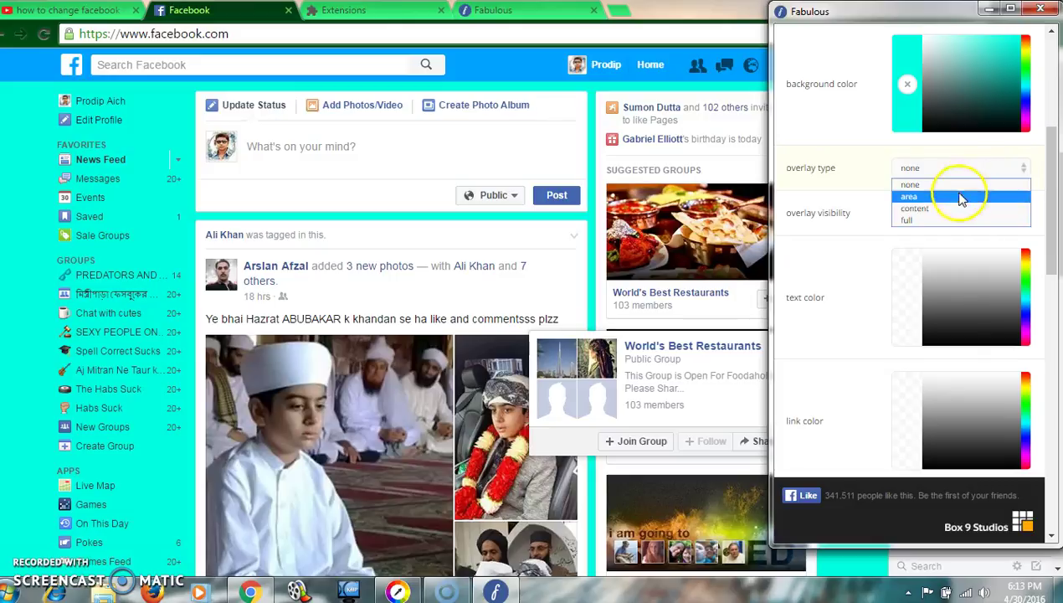
{"action": "left_click", "coordinate": [917, 209]}
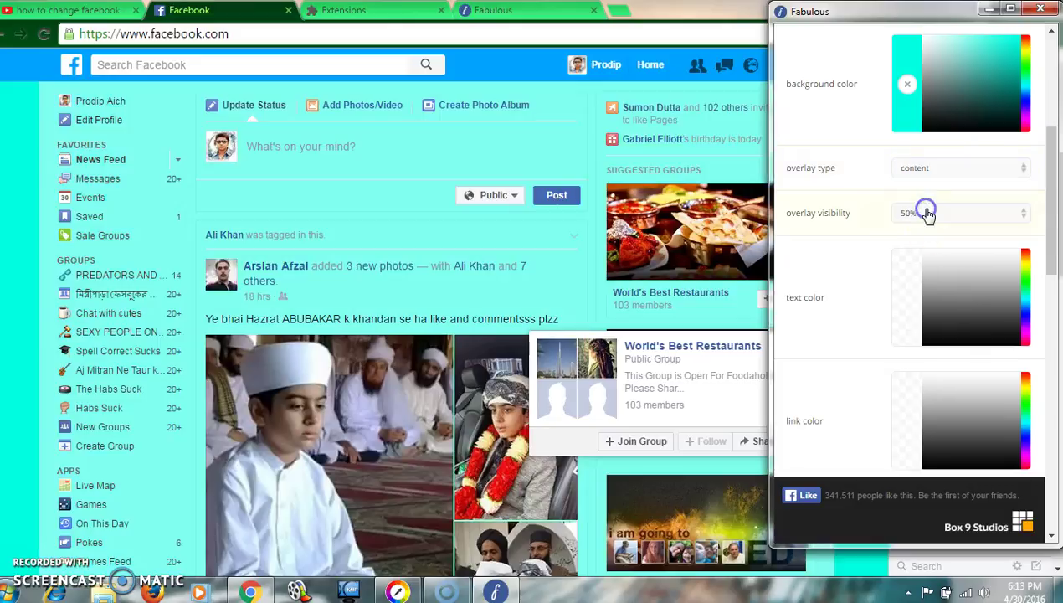
{"action": "left_click", "coordinate": [961, 172]}
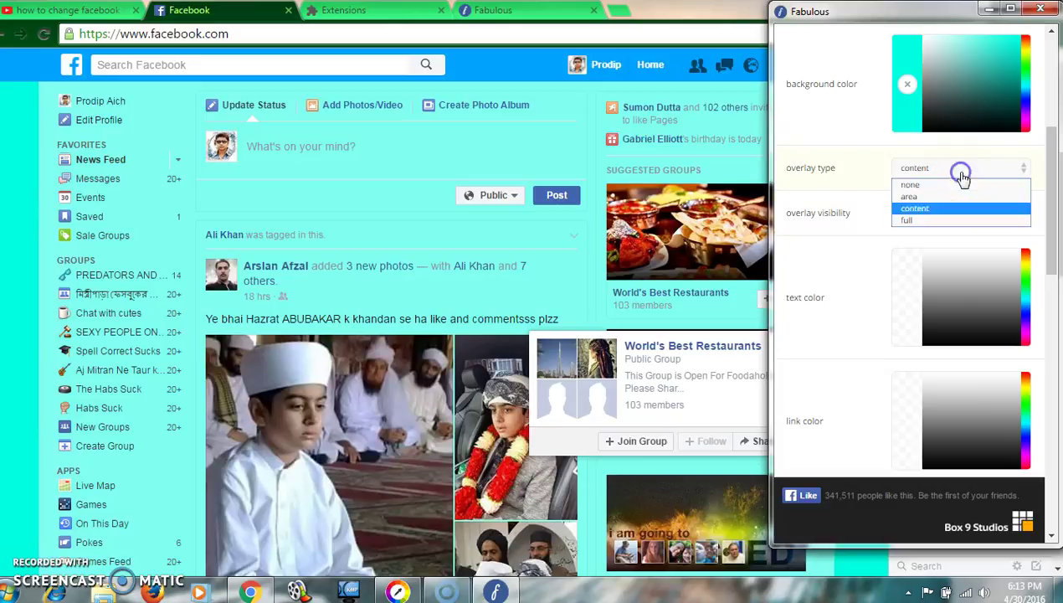
{"action": "left_click", "coordinate": [946, 197]}
{"action": "left_click", "coordinate": [959, 174]}
{"action": "left_click", "coordinate": [950, 187]}
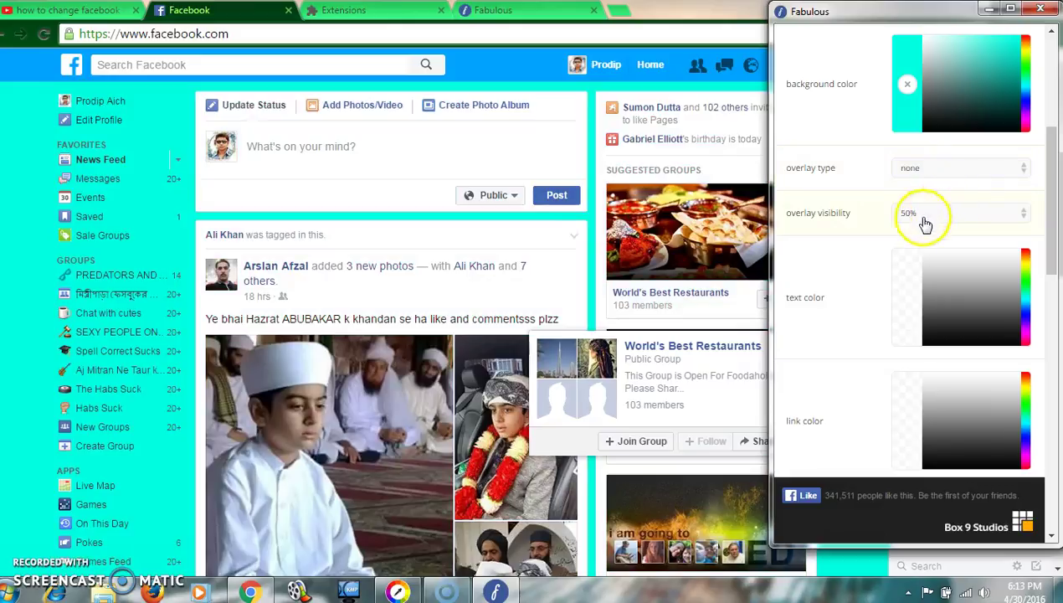
- Set the overlay visibility to 100%, trying 50% for comparison
{"action": "left_click", "coordinate": [956, 216]}
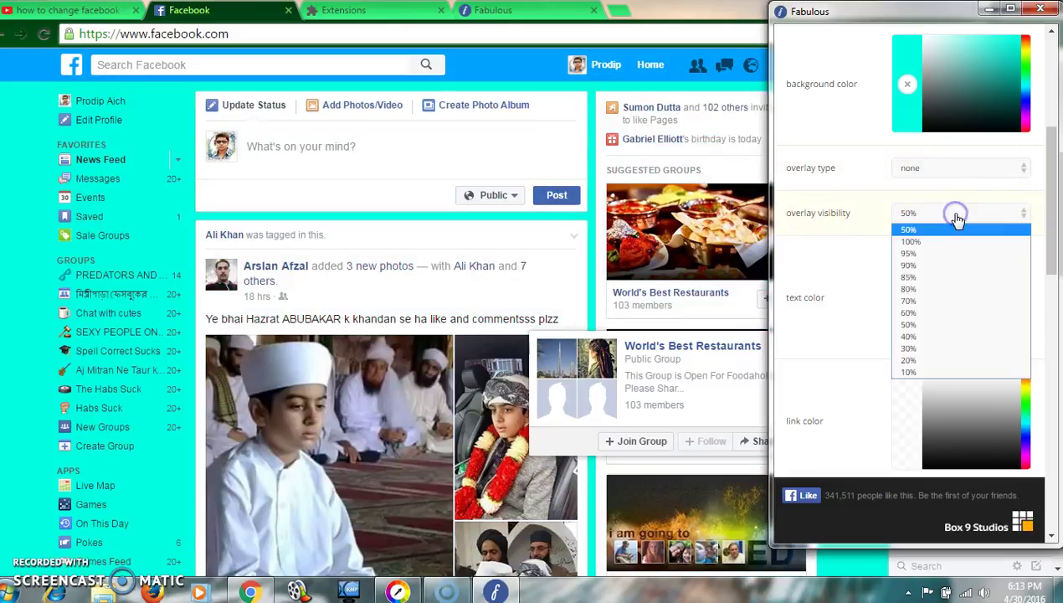
{"action": "left_click", "coordinate": [936, 241]}
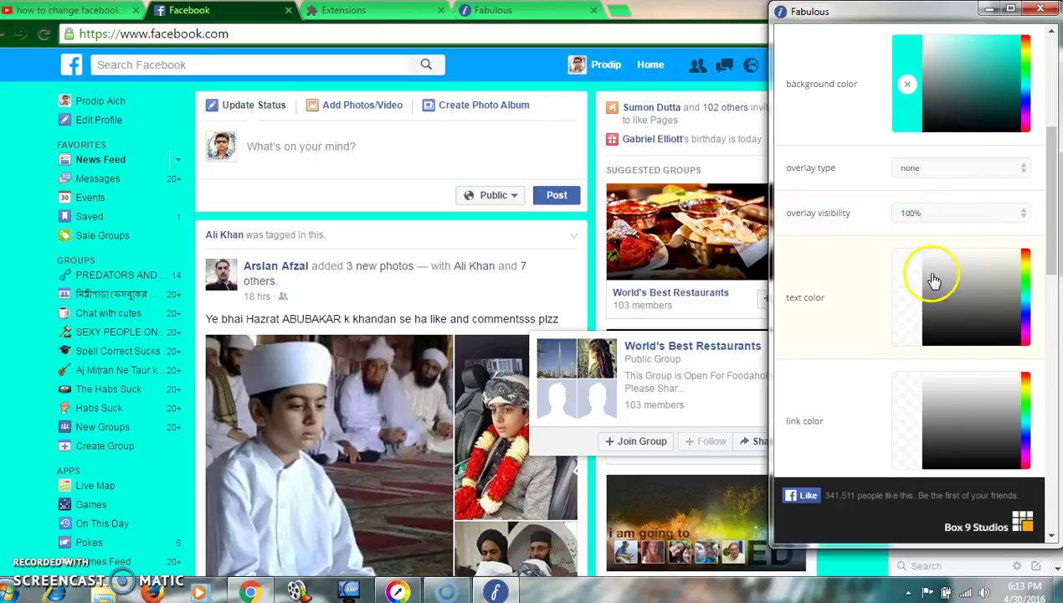
{"action": "left_click", "coordinate": [950, 219]}
{"action": "left_click", "coordinate": [918, 326]}
{"action": "left_click", "coordinate": [948, 219]}
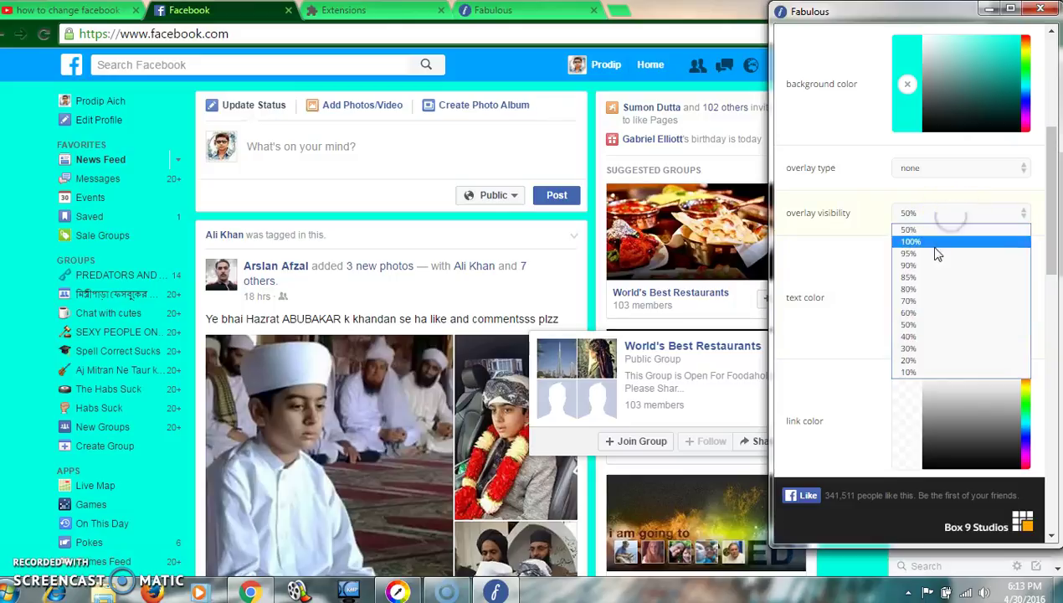
{"action": "left_click", "coordinate": [936, 244]}
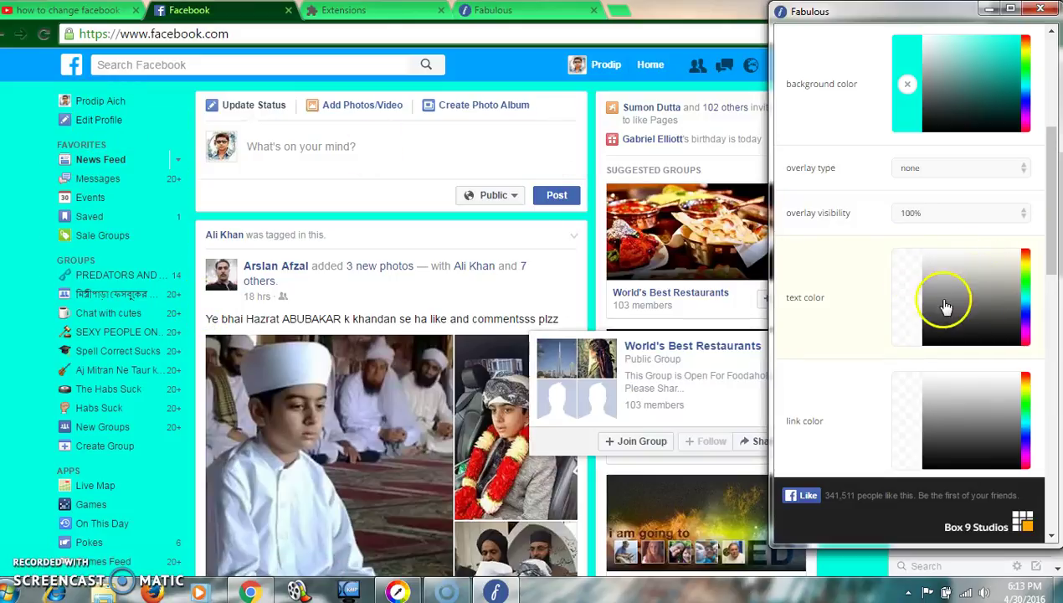
- Set the theme's text color to purple after trying orange-red and green
{"action": "left_click", "coordinate": [1027, 253]}
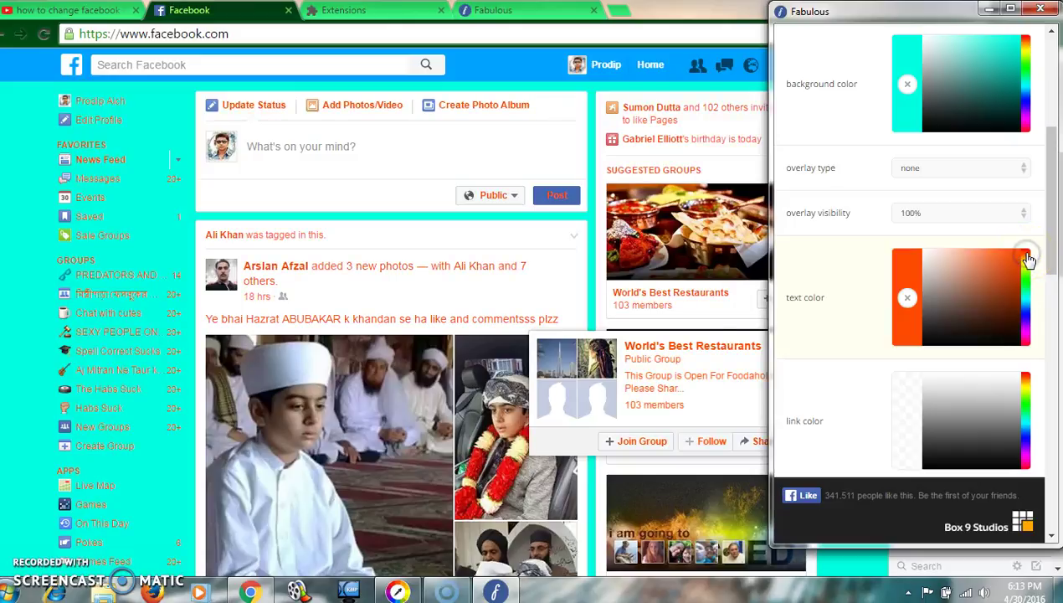
{"action": "left_click_drag", "start_coordinate": [1029, 260], "coordinate": [1024, 298]}
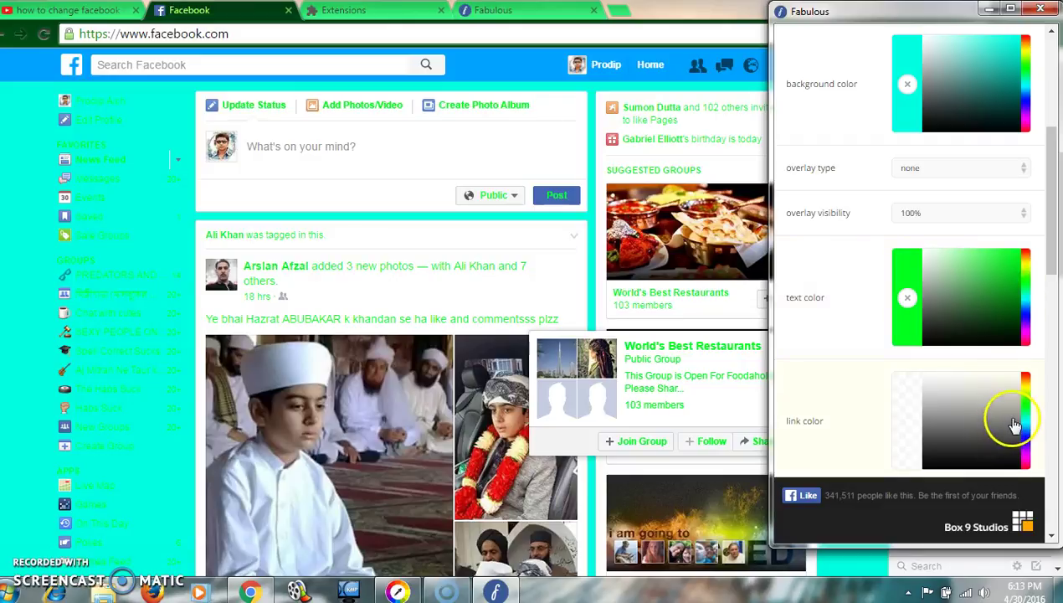
{"action": "left_click", "coordinate": [1027, 330]}
{"action": "left_click", "coordinate": [1027, 320]}
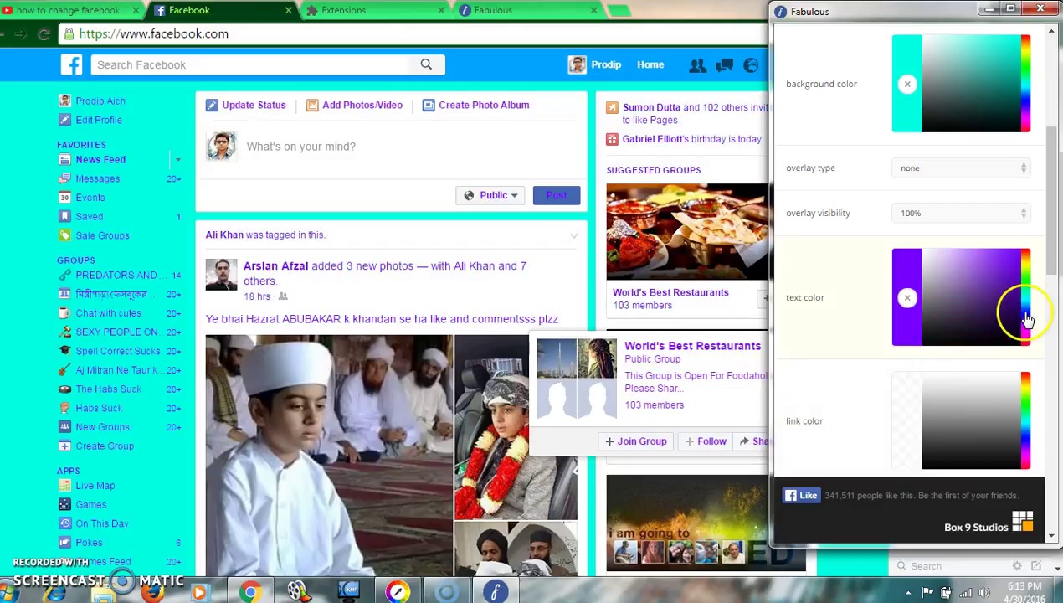
- Set the theme's link color to dark gray and check it on the Facebook news feed
{"action": "scroll", "coordinate": [1028, 319], "scroll_direction": "down", "scroll_amount": 2}
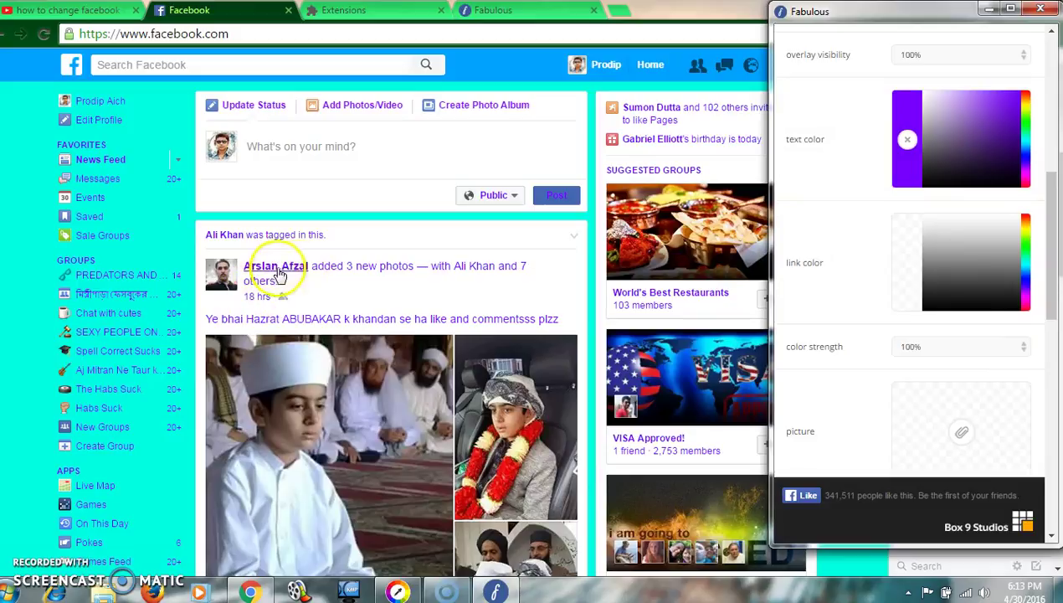
{"action": "left_click_drag", "start_coordinate": [1006, 285], "coordinate": [976, 276]}
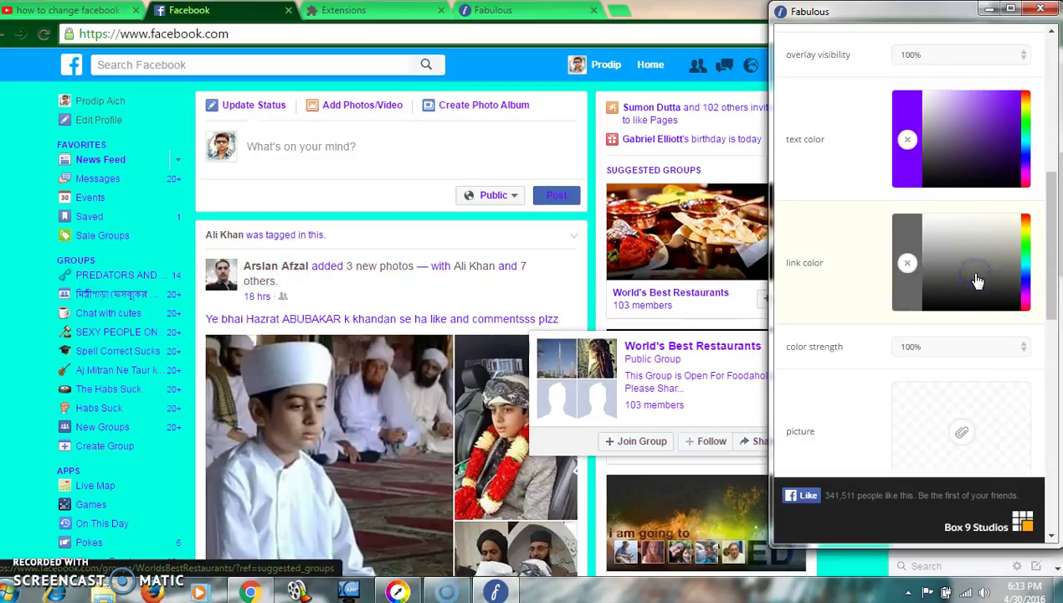
{"action": "scroll", "coordinate": [332, 333], "scroll_direction": "down", "scroll_amount": 3}
{"action": "scroll", "coordinate": [331, 333], "scroll_direction": "down", "scroll_amount": 4}
{"action": "scroll", "coordinate": [332, 339], "scroll_direction": "up", "scroll_amount": 5}
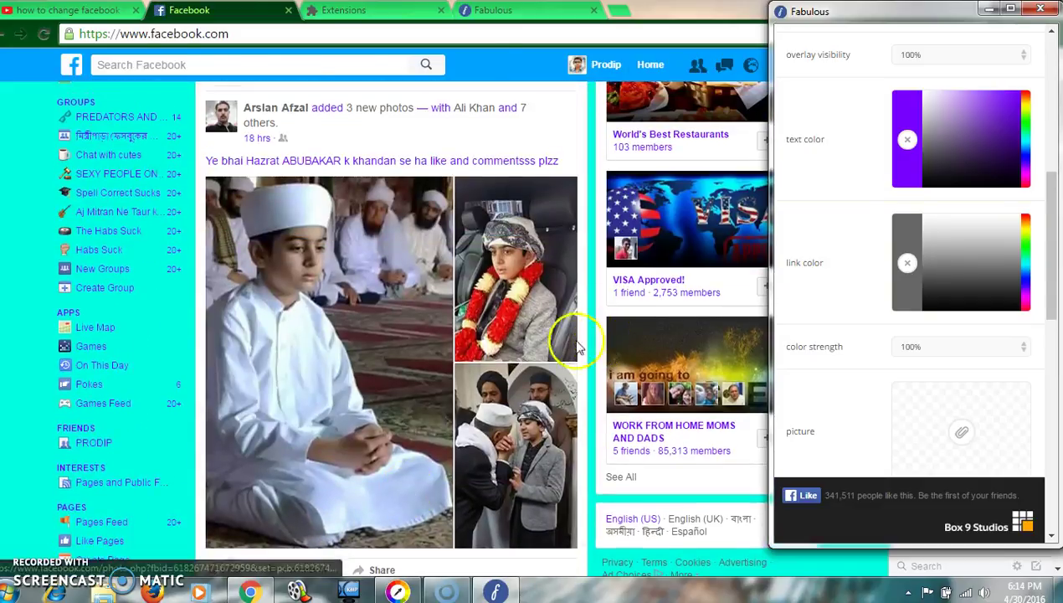
{"action": "scroll", "coordinate": [577, 348], "scroll_direction": "up", "scroll_amount": 2}
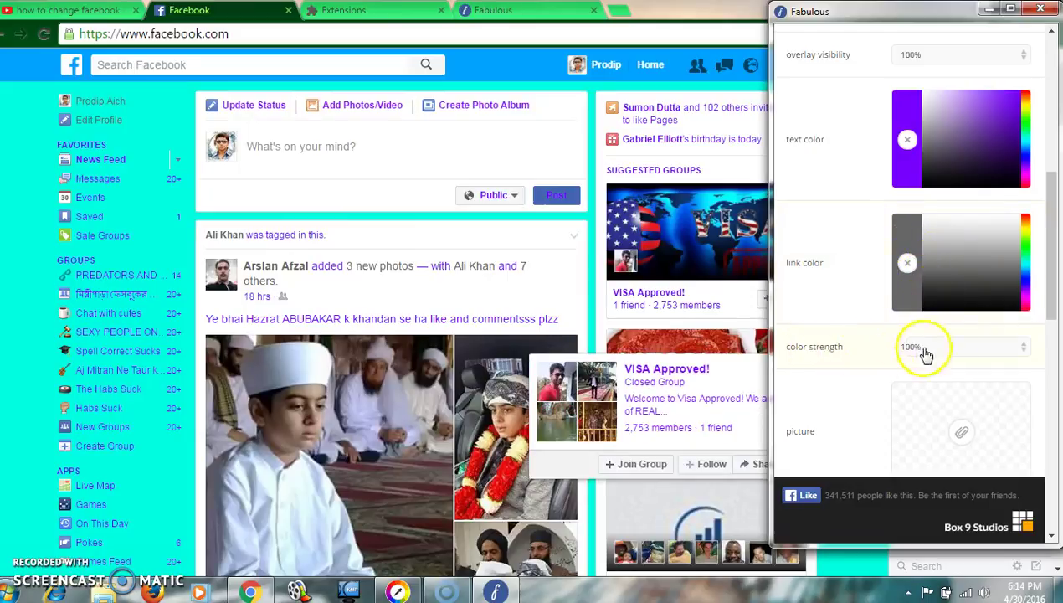
- Set the theme's color strength to 70% after trying 20% and 60%
{"action": "left_click", "coordinate": [978, 350]}
{"action": "left_click", "coordinate": [947, 405]}
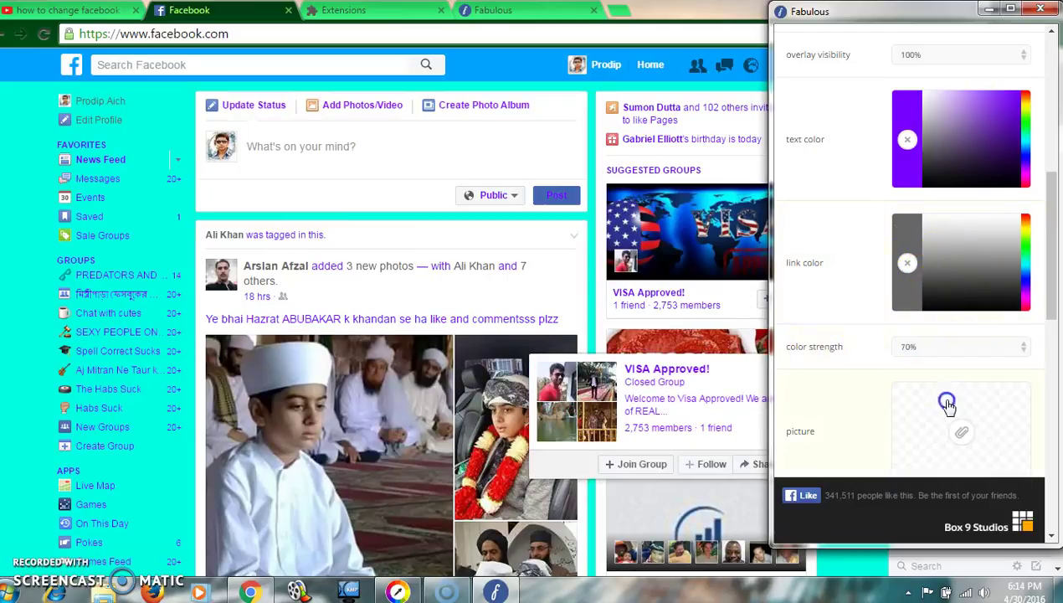
{"action": "left_click", "coordinate": [981, 346]}
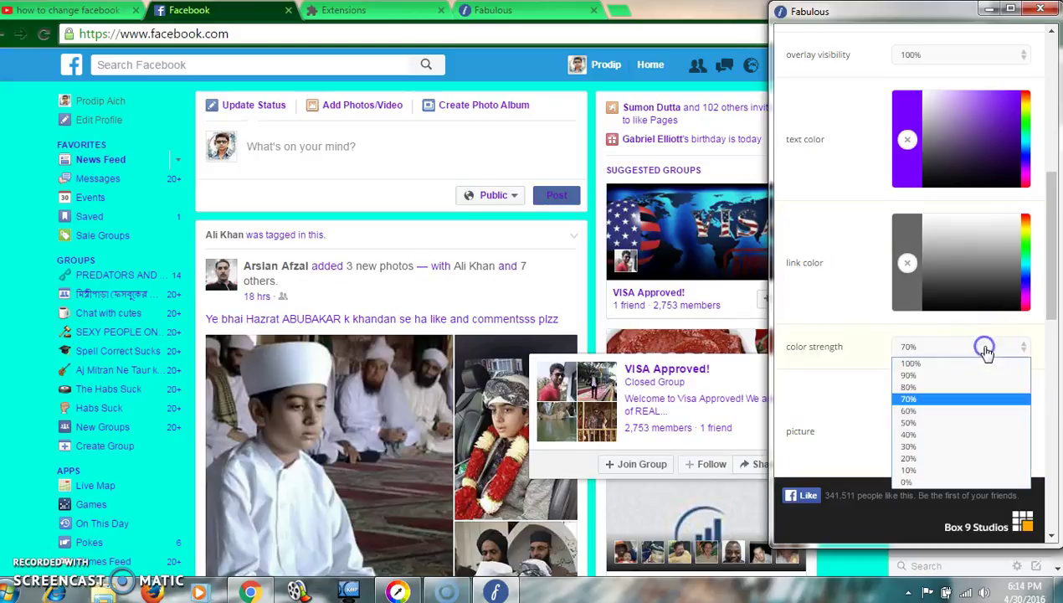
{"action": "left_click", "coordinate": [929, 459]}
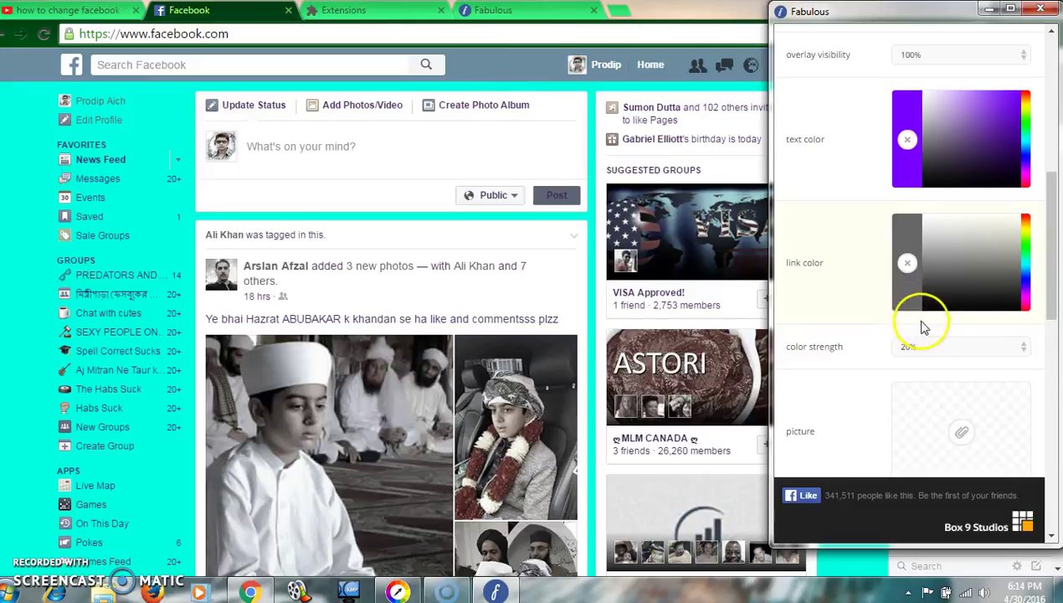
{"action": "left_click", "coordinate": [942, 349]}
{"action": "left_click", "coordinate": [916, 410]}
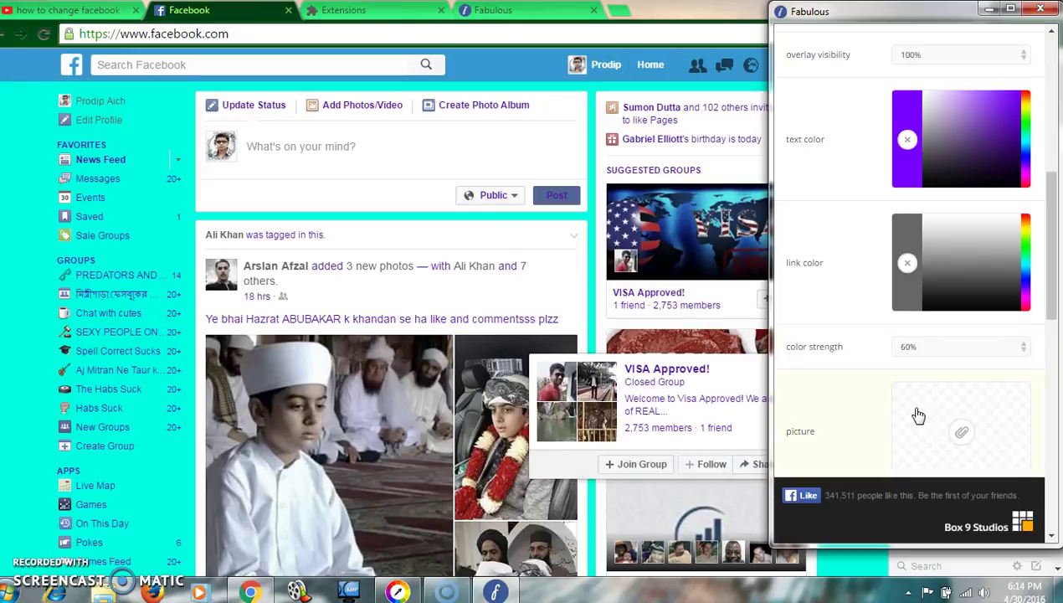
{"action": "left_click", "coordinate": [911, 264]}
{"action": "left_click", "coordinate": [951, 351]}
{"action": "left_click", "coordinate": [911, 399]}
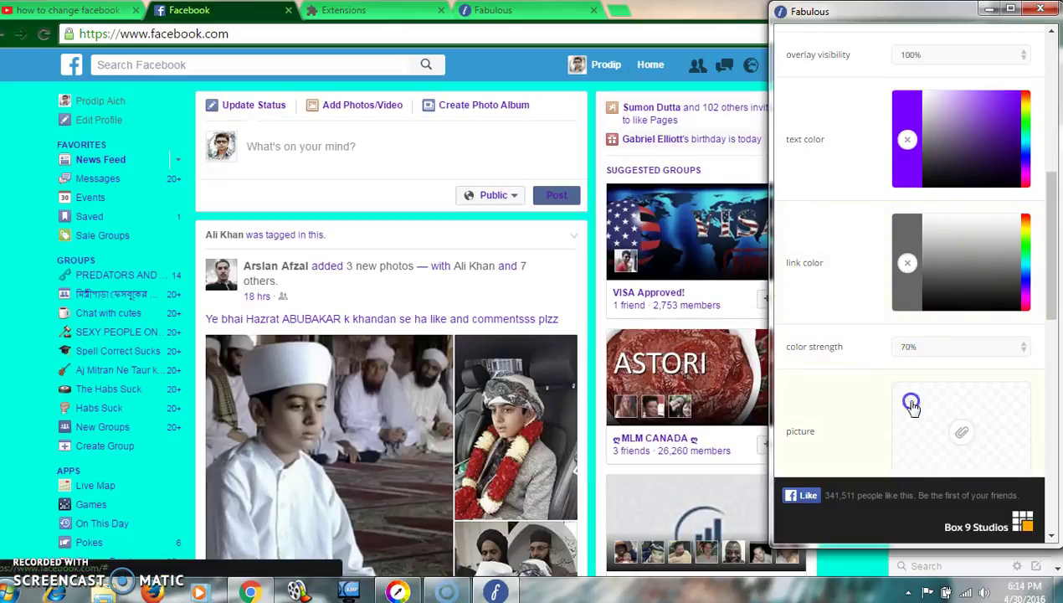
- Look through the preset background pictures available for the theme's picture setting, from Broken Down to Wood Pattern, and close the picture library
{"action": "scroll", "coordinate": [943, 336], "scroll_direction": "down", "scroll_amount": 1}
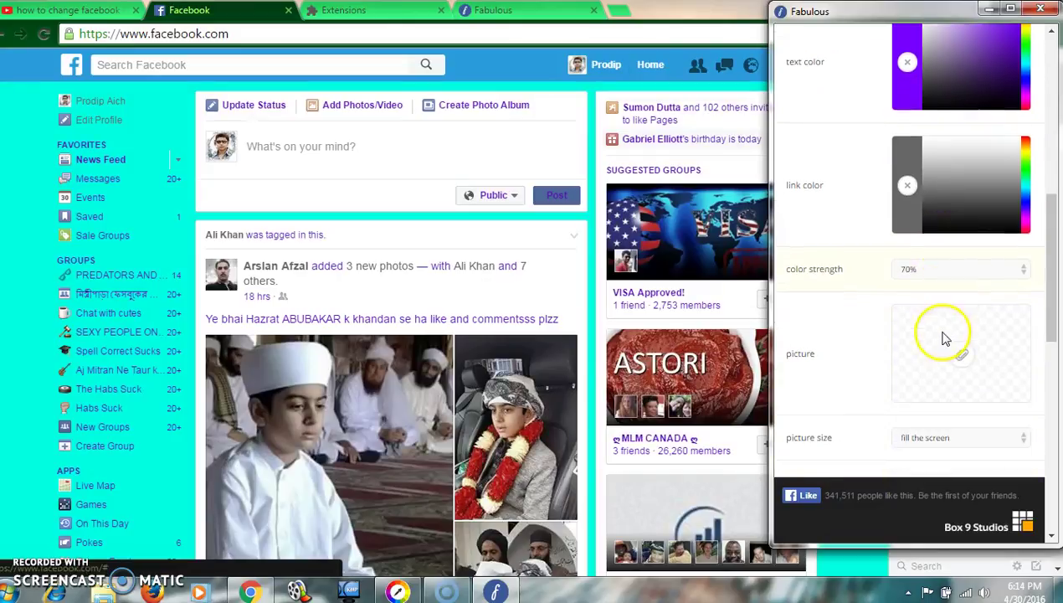
{"action": "scroll", "coordinate": [870, 357], "scroll_direction": "down", "scroll_amount": 1}
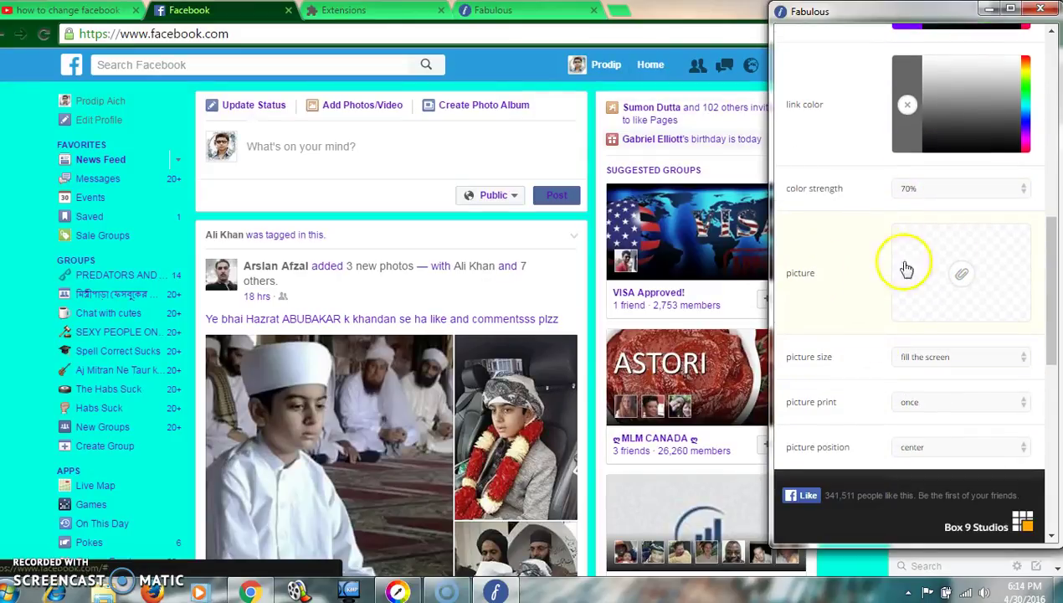
{"action": "left_click", "coordinate": [951, 261]}
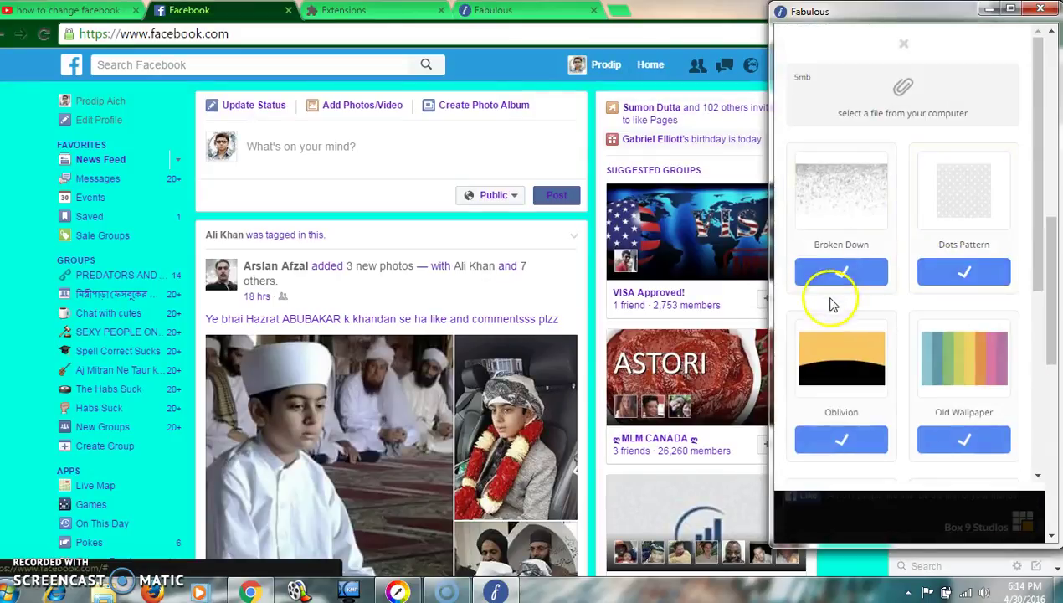
{"action": "scroll", "coordinate": [827, 308], "scroll_direction": "down", "scroll_amount": 1}
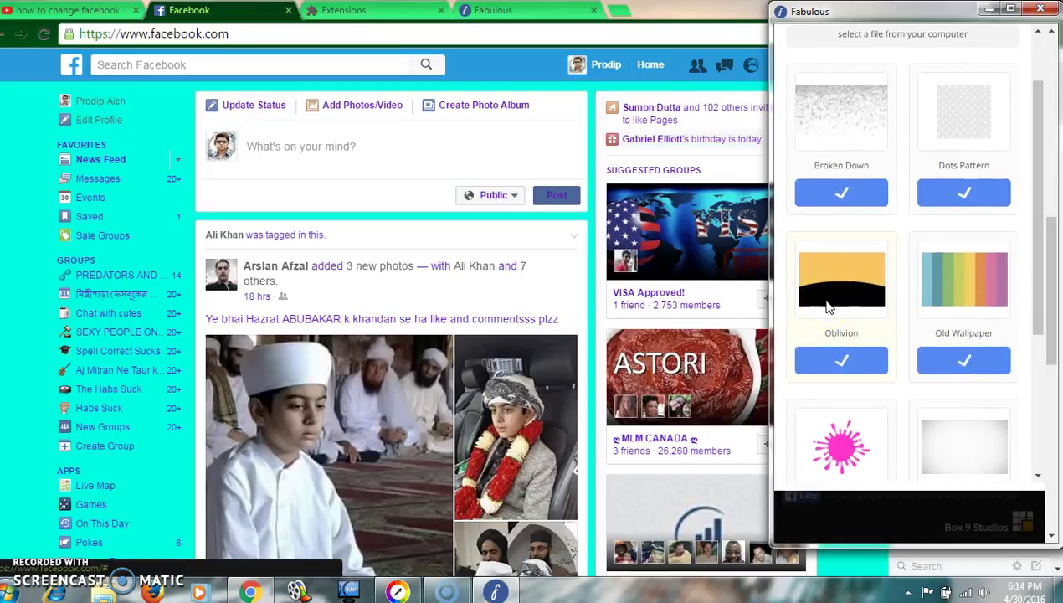
{"action": "left_click", "coordinate": [842, 180]}
{"action": "left_click", "coordinate": [924, 190]}
{"action": "left_click", "coordinate": [835, 185]}
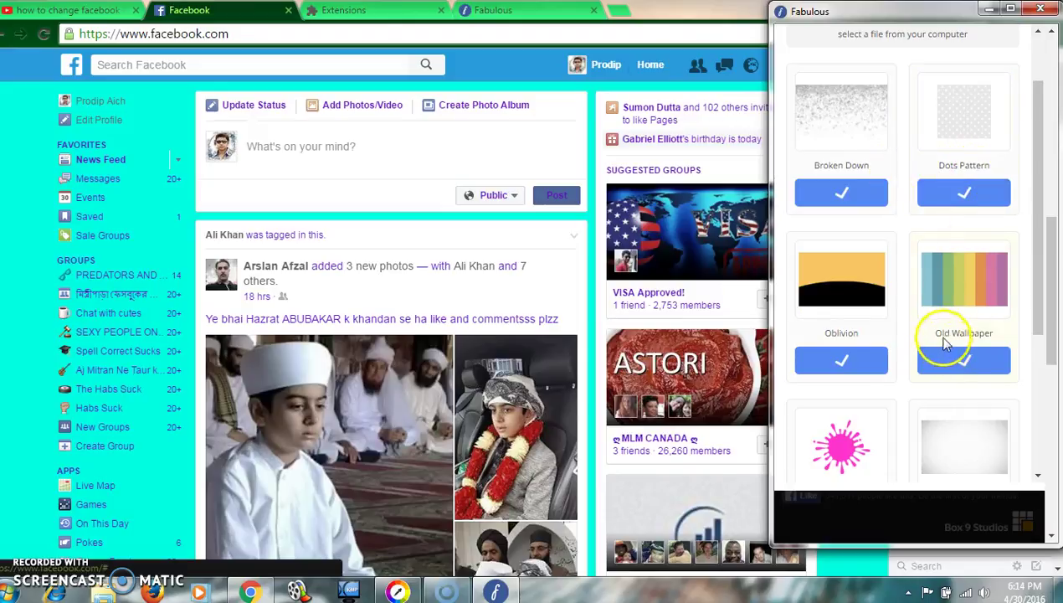
{"action": "scroll", "coordinate": [946, 333], "scroll_direction": "down", "scroll_amount": 3}
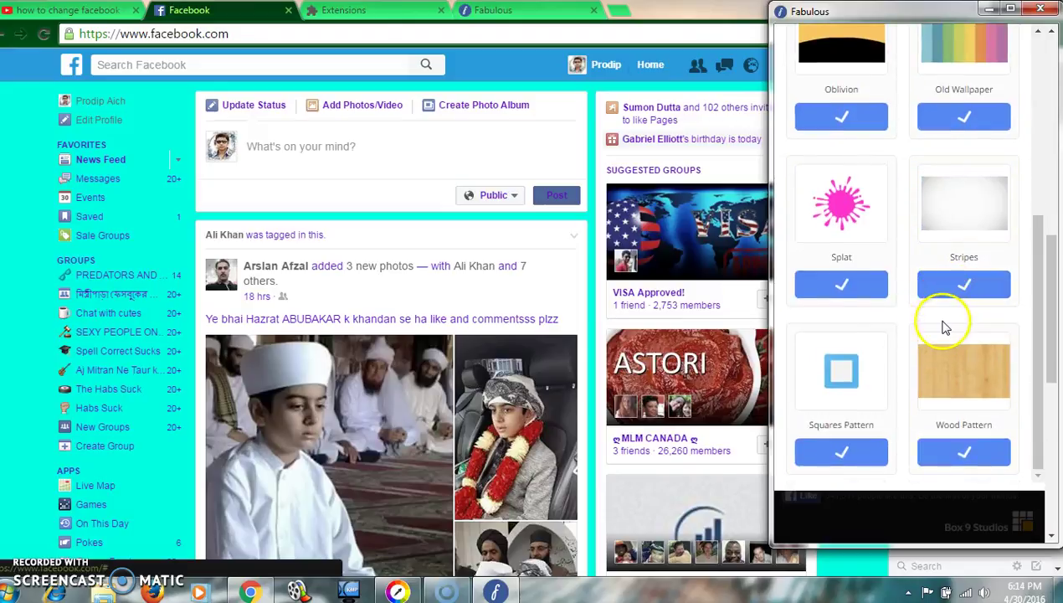
{"action": "scroll", "coordinate": [944, 318], "scroll_direction": "up", "scroll_amount": 5}
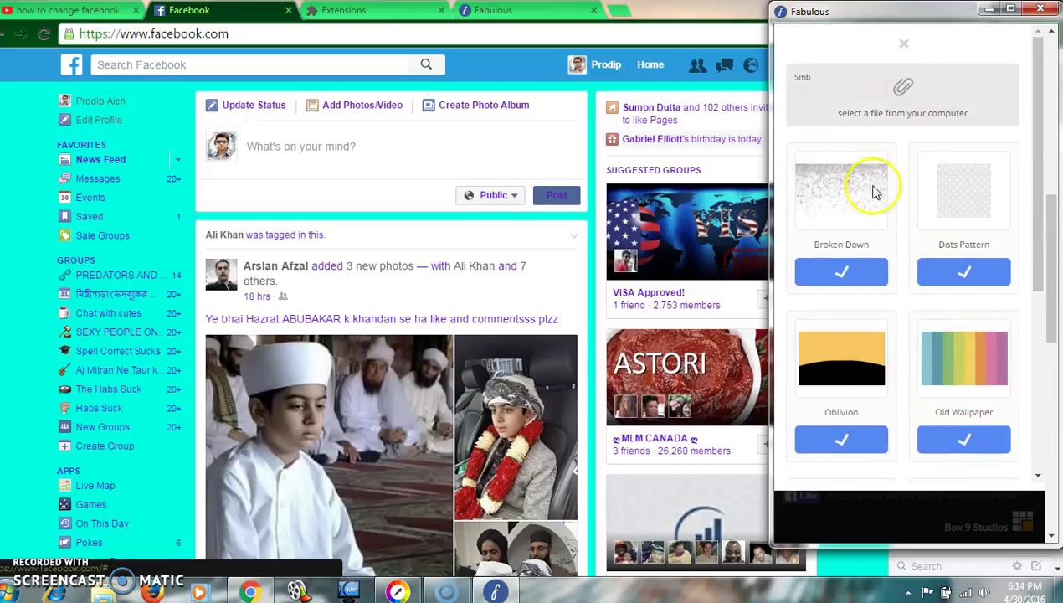
{"action": "left_click", "coordinate": [902, 44]}
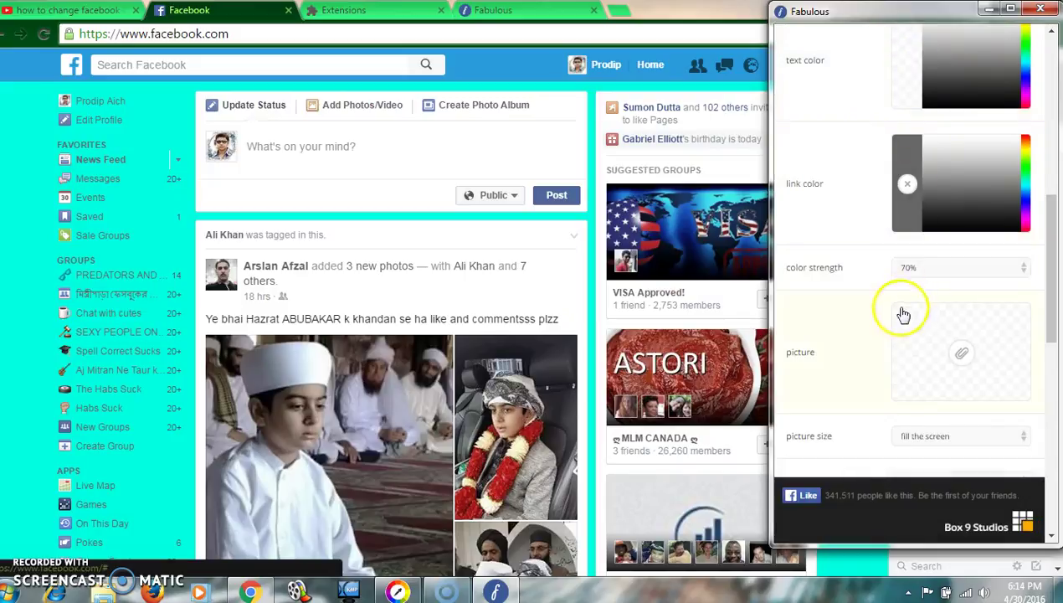
- Review the options available for the theme's picture size, picture print and picture position
{"action": "scroll", "coordinate": [902, 308], "scroll_direction": "down", "scroll_amount": 3}
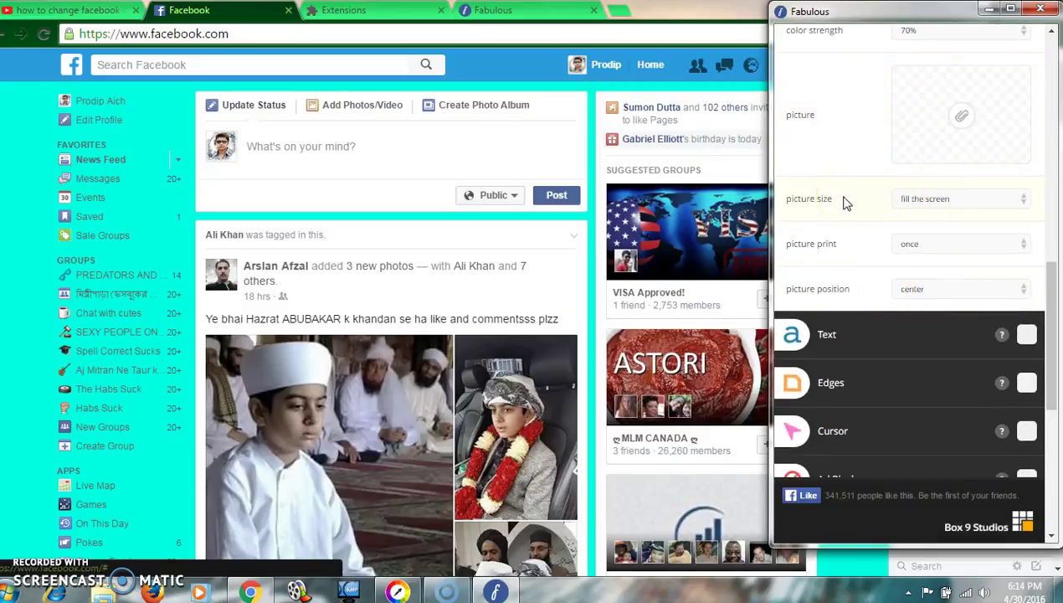
{"action": "left_click", "coordinate": [931, 201]}
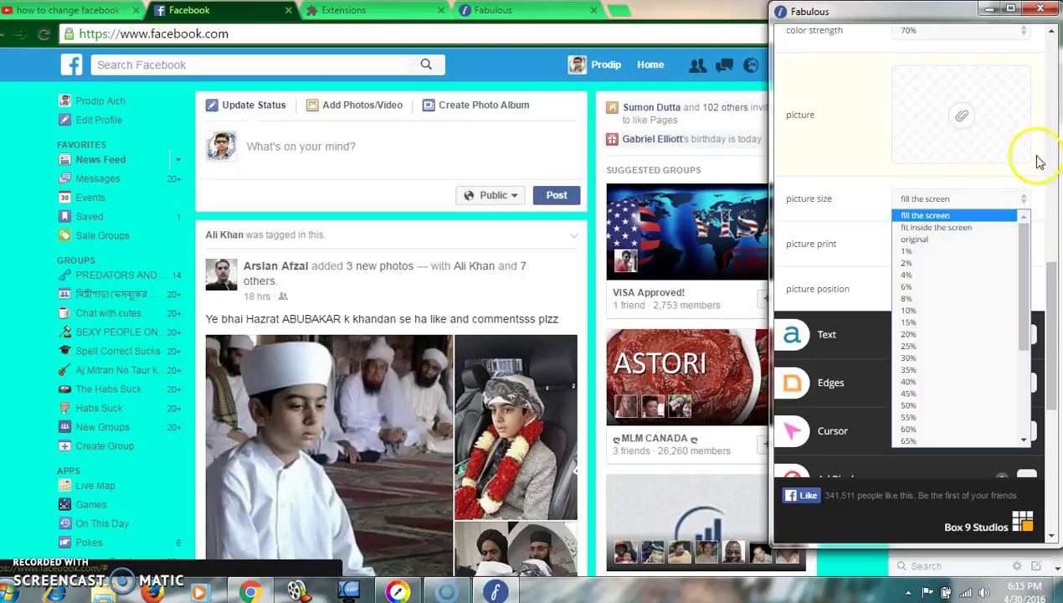
{"action": "left_click", "coordinate": [829, 147]}
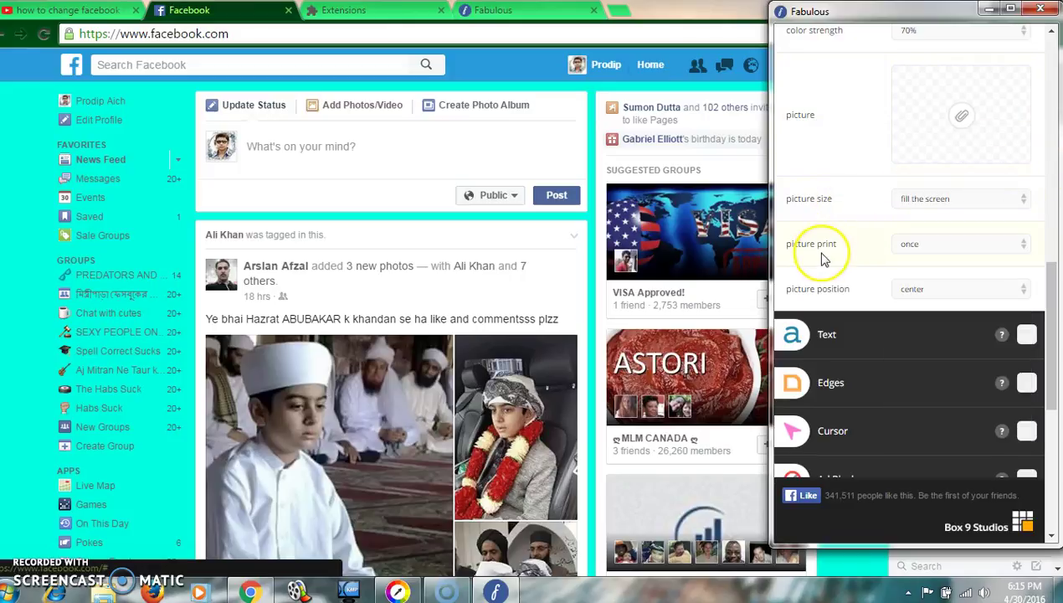
{"action": "left_click", "coordinate": [939, 248]}
{"action": "left_click_drag", "start_coordinate": [939, 251], "coordinate": [969, 281]}
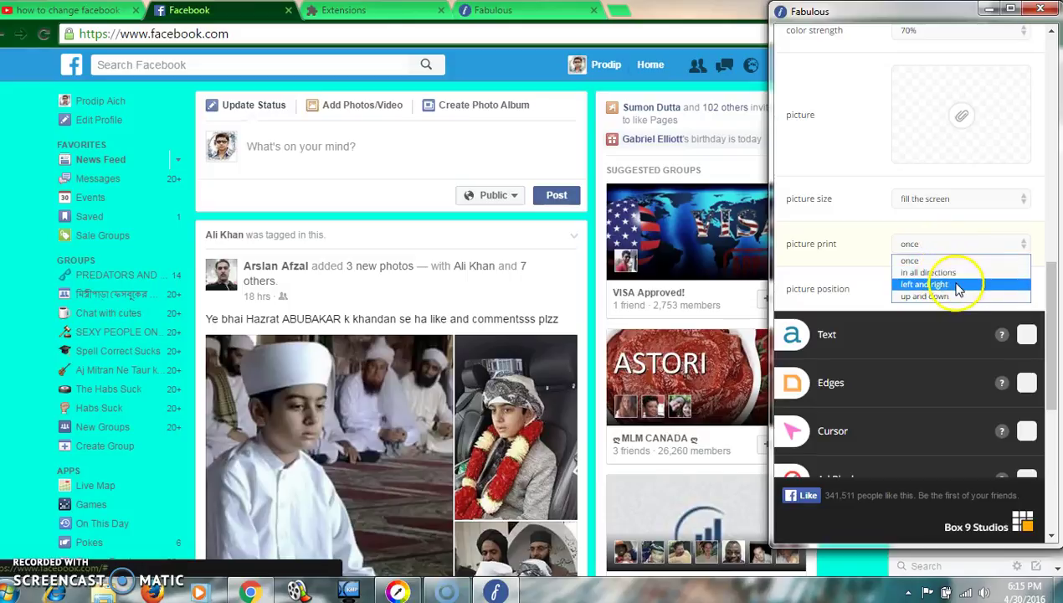
{"action": "left_click", "coordinate": [868, 262]}
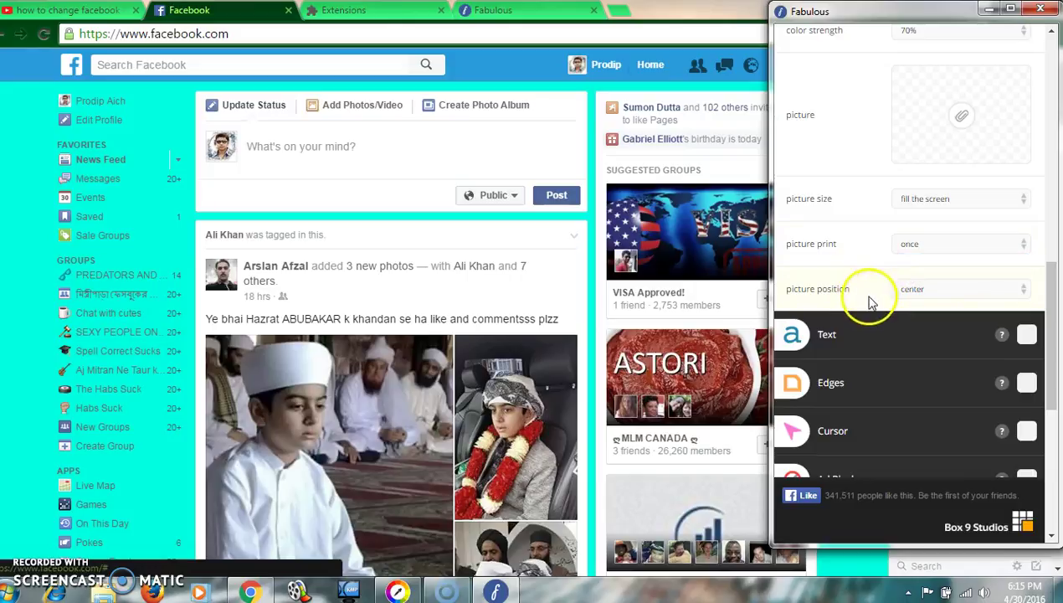
{"action": "left_click", "coordinate": [940, 288]}
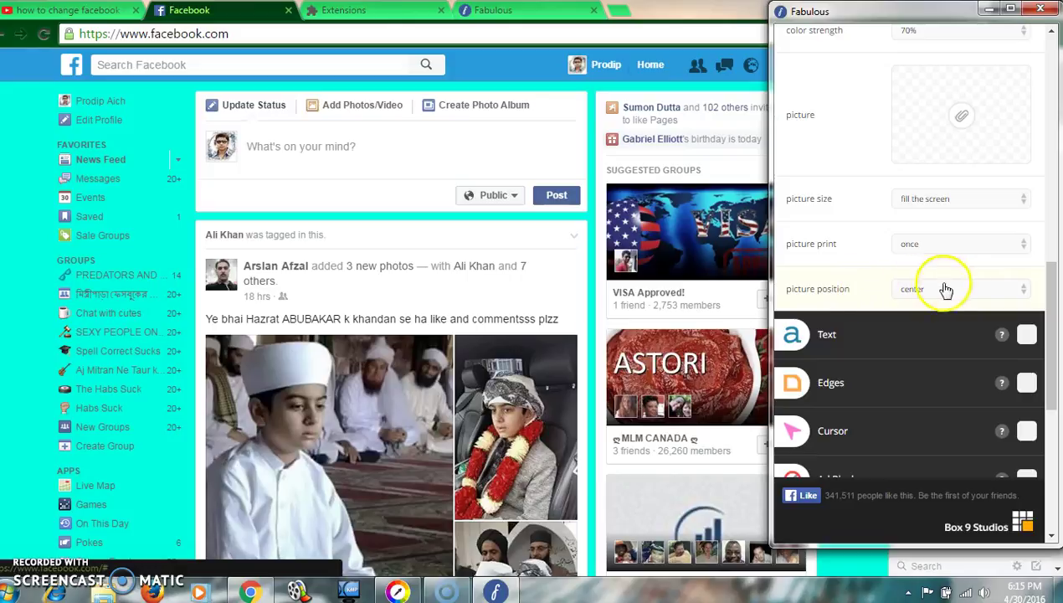
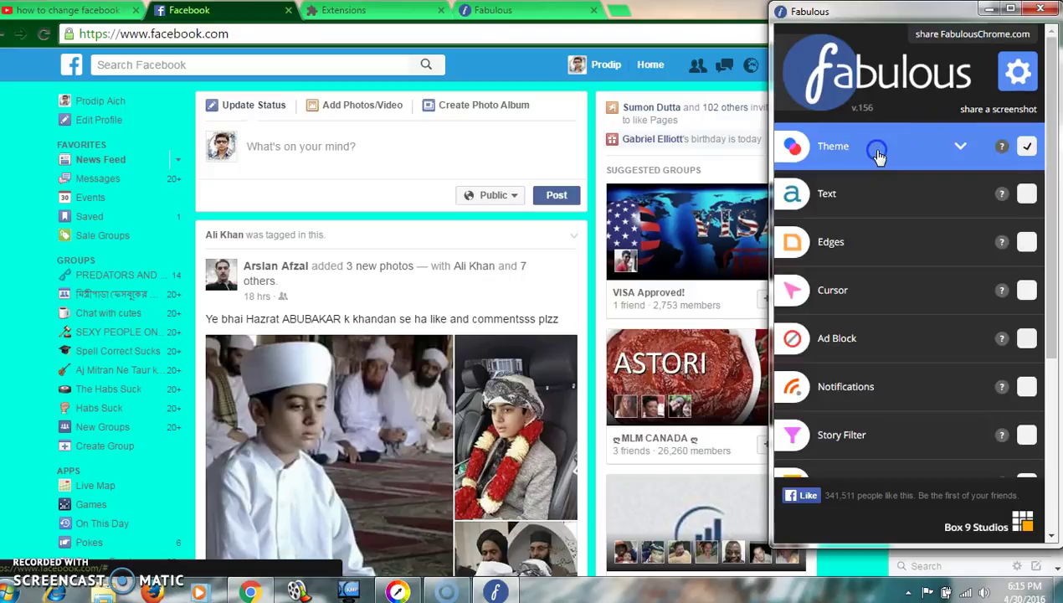
- Enable the Text customization and review its available font sizes
{"action": "left_click", "coordinate": [850, 198]}
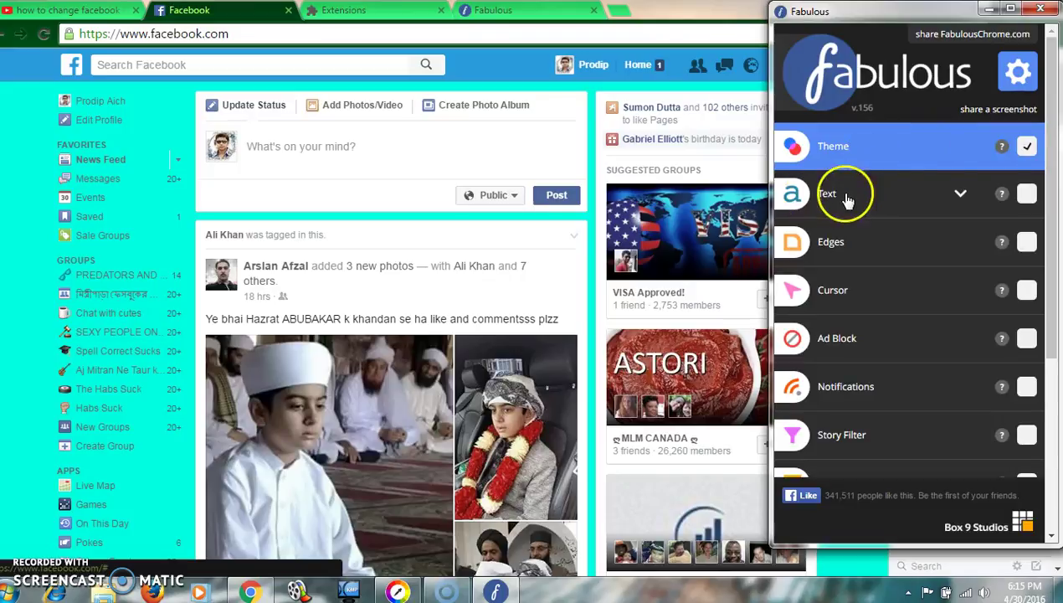
{"action": "left_click", "coordinate": [1027, 198]}
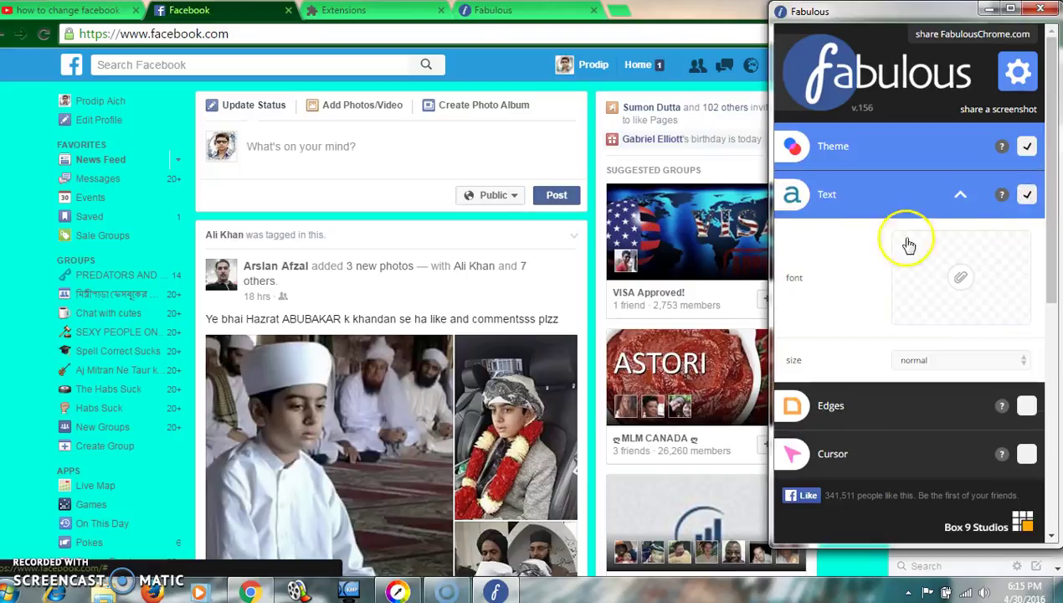
{"action": "left_click", "coordinate": [982, 361]}
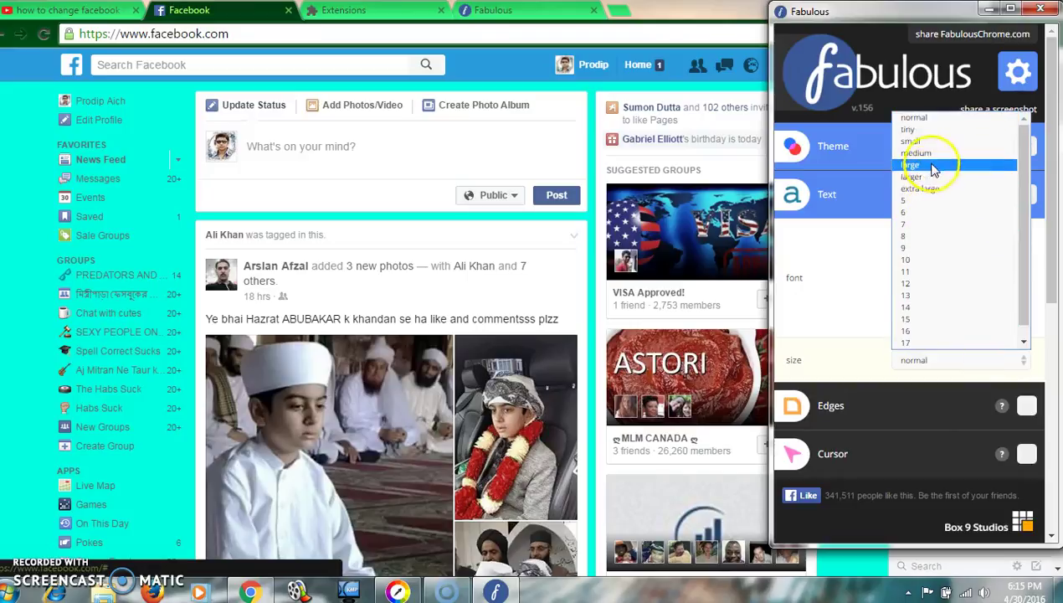
{"action": "scroll", "coordinate": [939, 266], "scroll_direction": "down", "scroll_amount": 1}
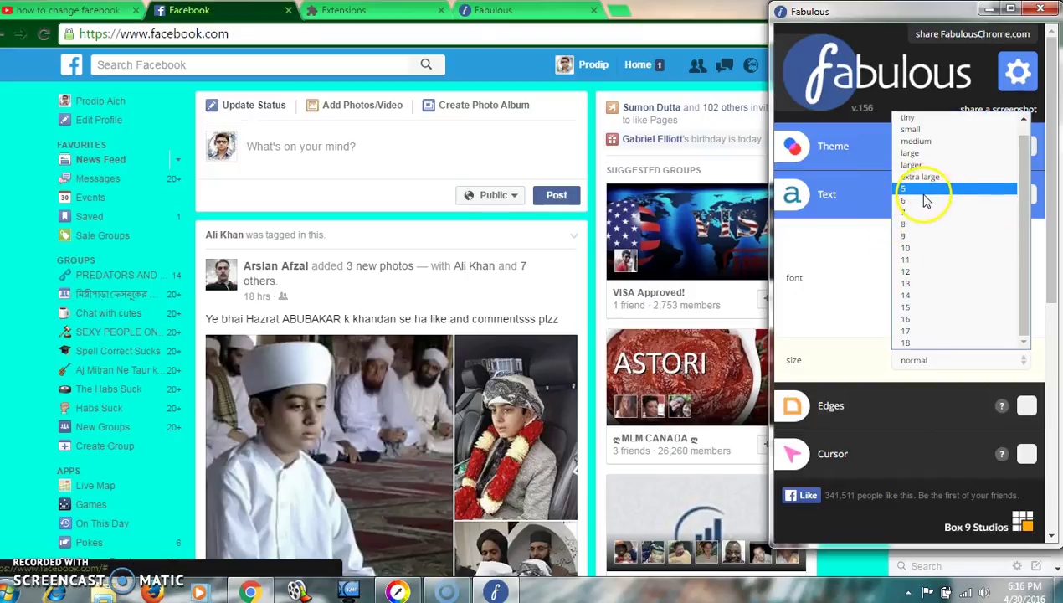
{"action": "left_click", "coordinate": [854, 275]}
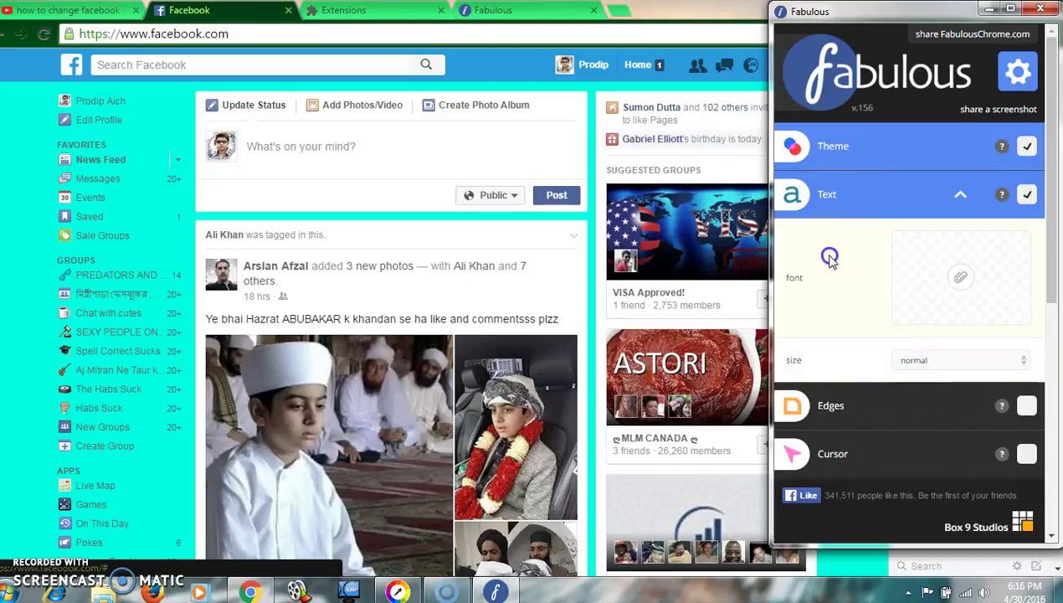
{"action": "scroll", "coordinate": [870, 301], "scroll_direction": "down", "scroll_amount": 1}
{"action": "left_click", "coordinate": [933, 285]}
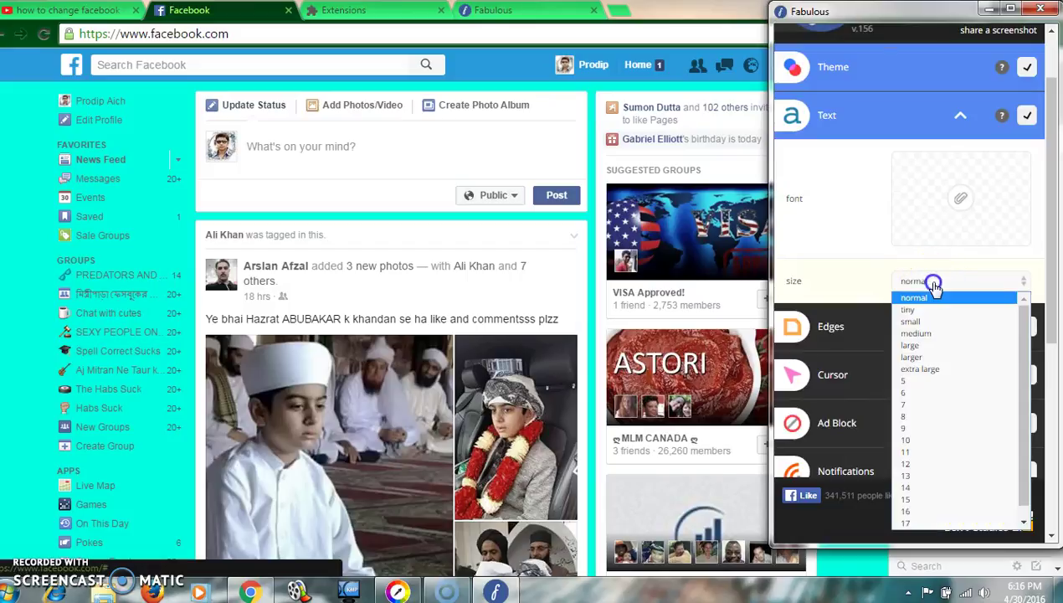
- Try the Aldrich font on the Facebook news feed and switch the Text customization off again
{"action": "left_click", "coordinate": [963, 197]}
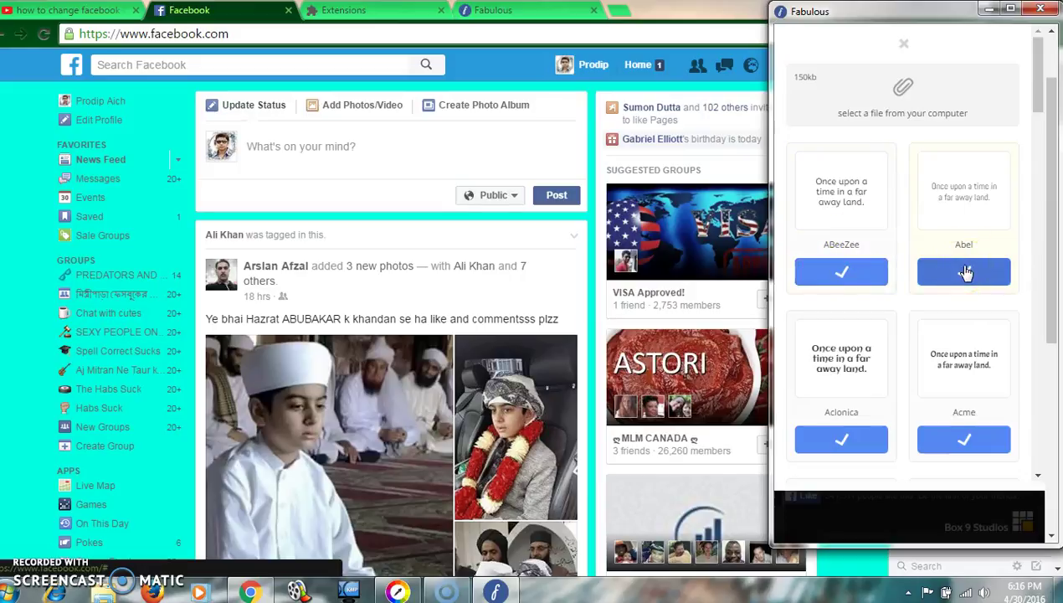
{"action": "scroll", "coordinate": [964, 274], "scroll_direction": "down", "scroll_amount": 3}
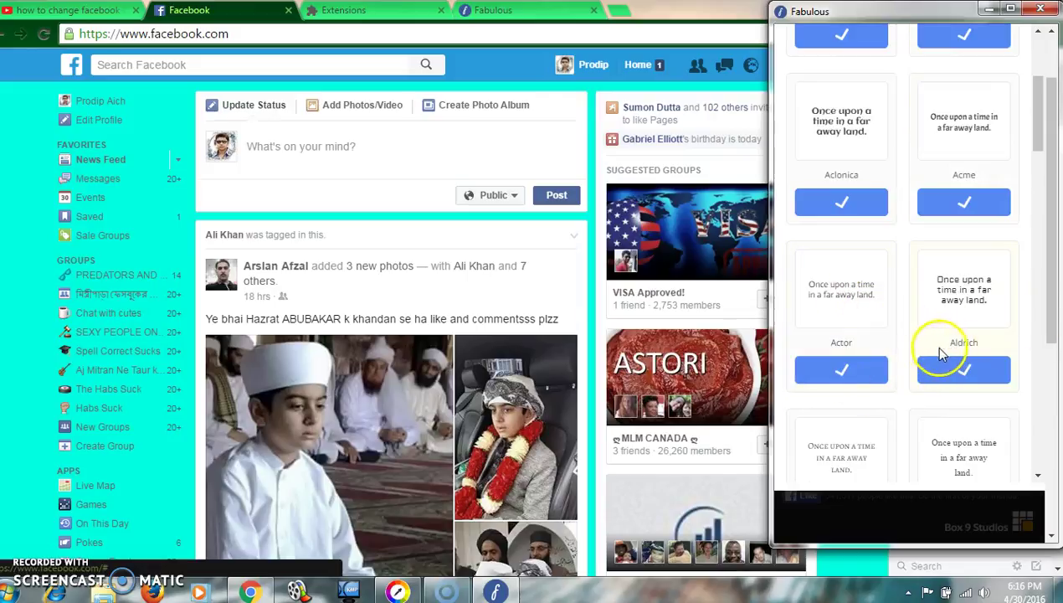
{"action": "scroll", "coordinate": [937, 352], "scroll_direction": "down", "scroll_amount": 1}
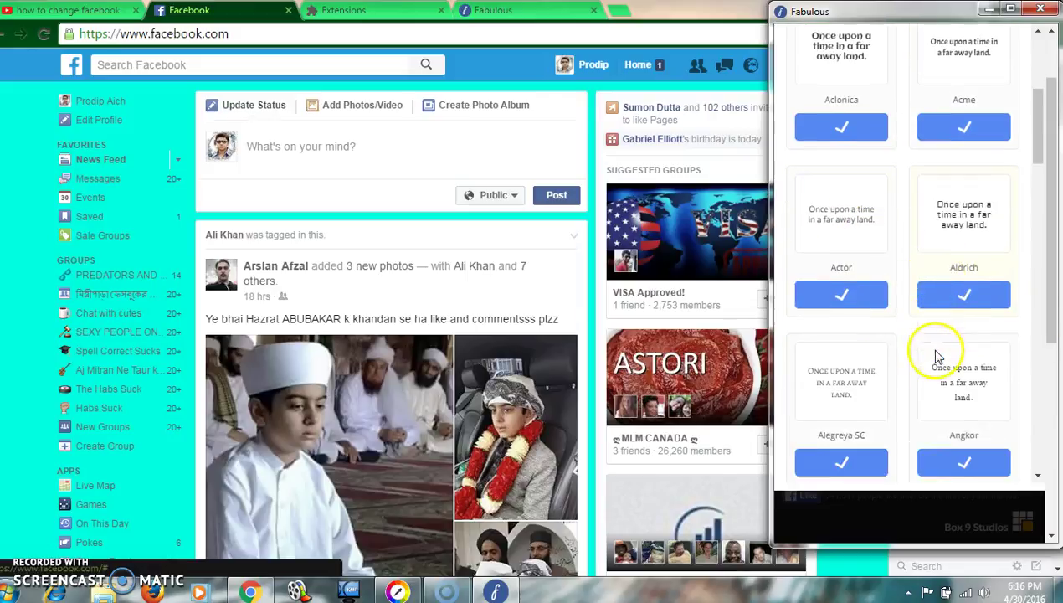
{"action": "left_click", "coordinate": [958, 289]}
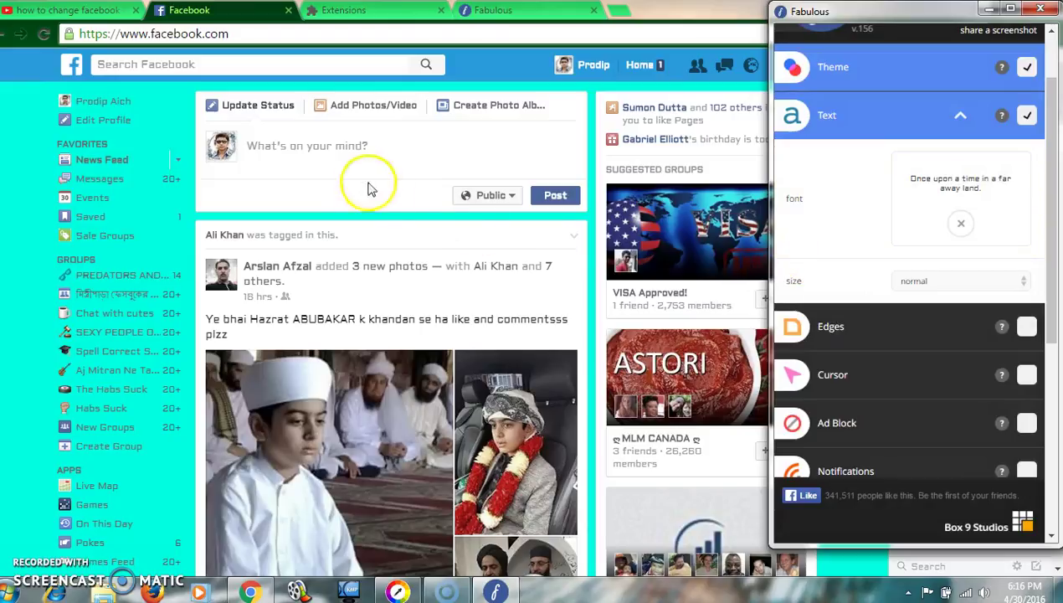
{"action": "scroll", "coordinate": [463, 221], "scroll_direction": "down", "scroll_amount": 1}
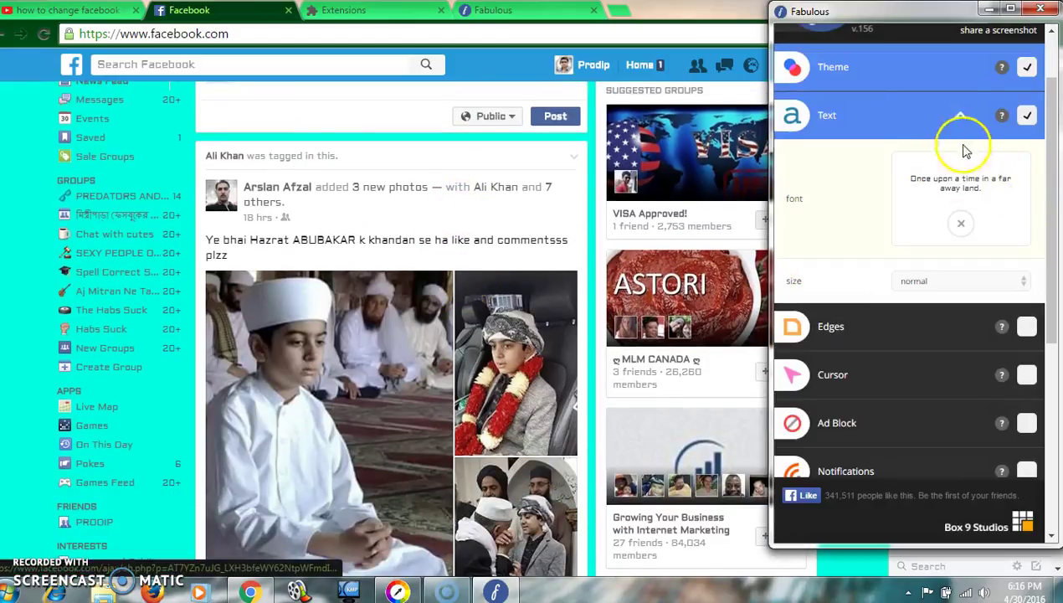
{"action": "left_click", "coordinate": [1027, 116]}
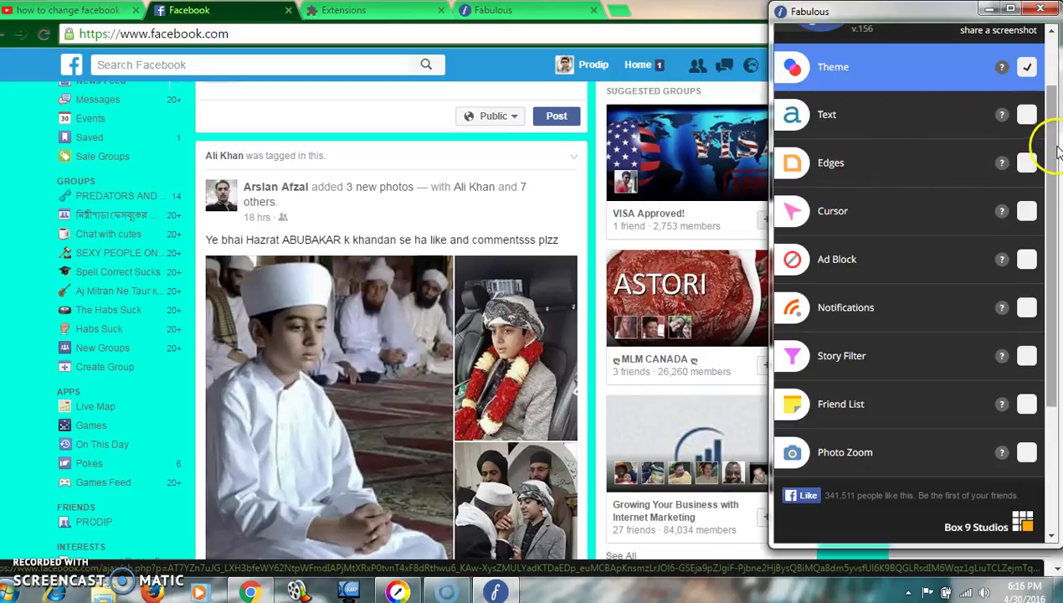
- Try the Edges customization with a small edge radius, check it on the Facebook page, and switch it off again
{"action": "left_click", "coordinate": [1025, 164]}
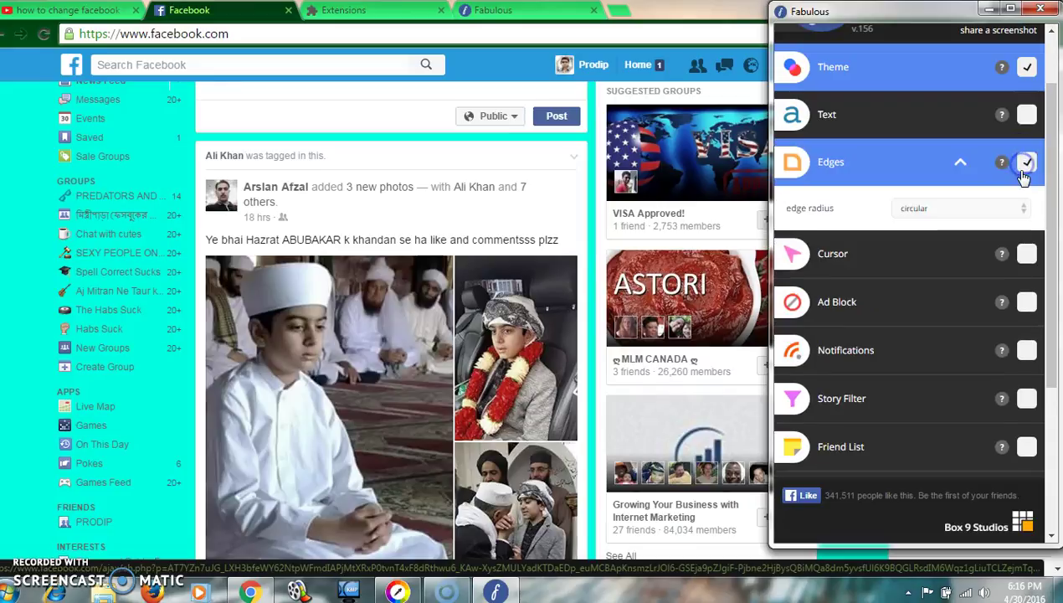
{"action": "left_click", "coordinate": [971, 209]}
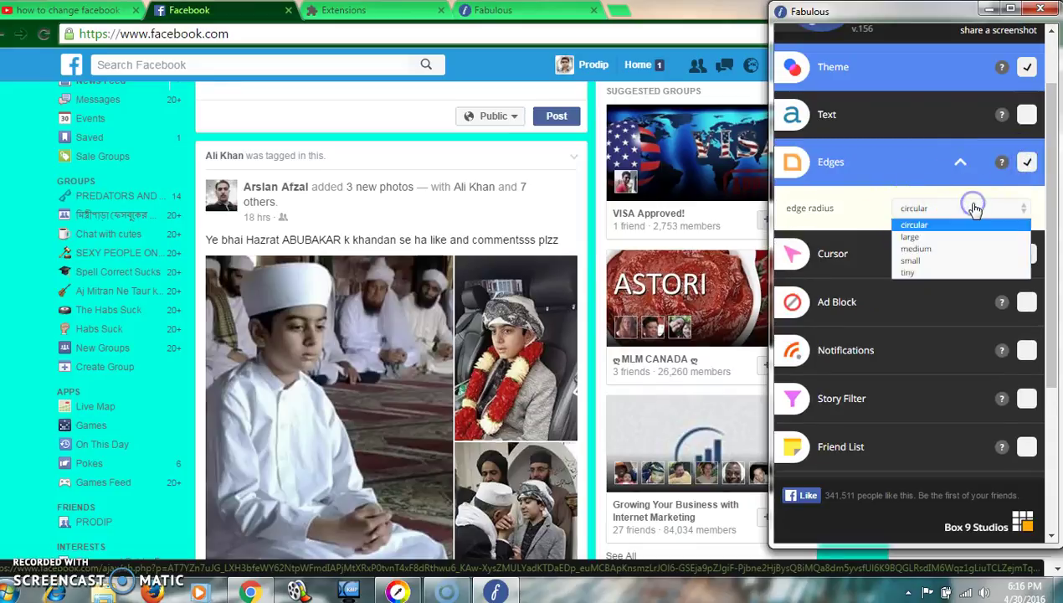
{"action": "left_click", "coordinate": [932, 261]}
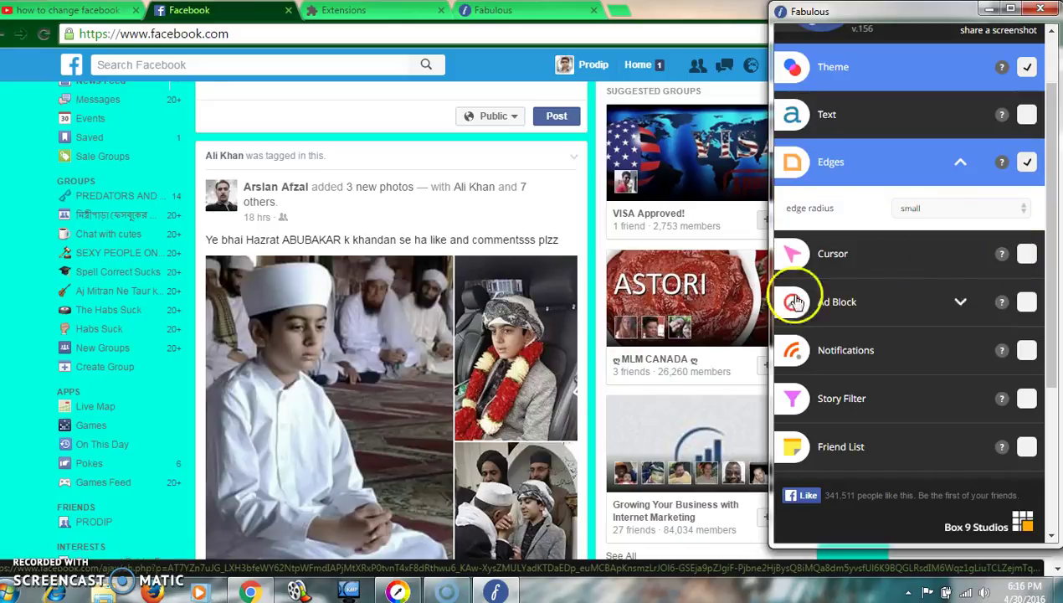
{"action": "mouse_move", "coordinate": [628, 325]}
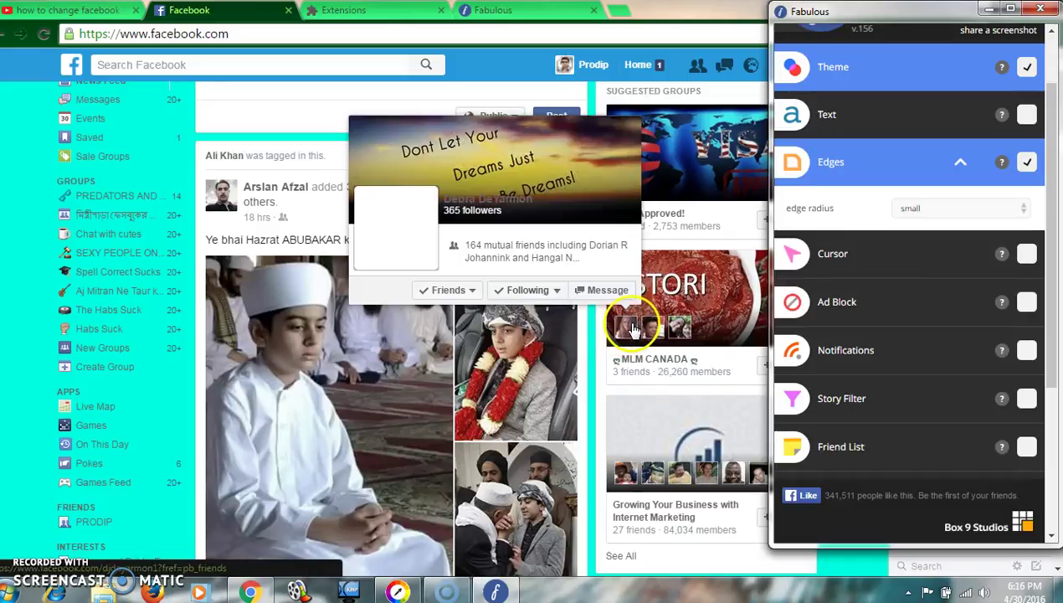
{"action": "left_click", "coordinate": [1027, 164]}
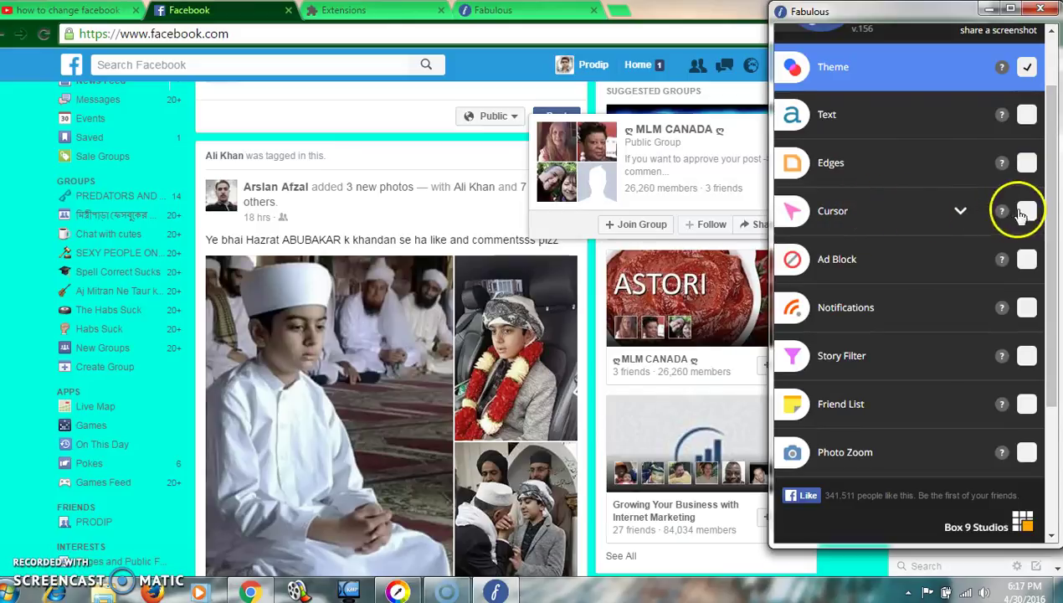
- Enable the Cursor customization and choose Party in Pink as the cursor picture
{"action": "left_click", "coordinate": [1027, 210]}
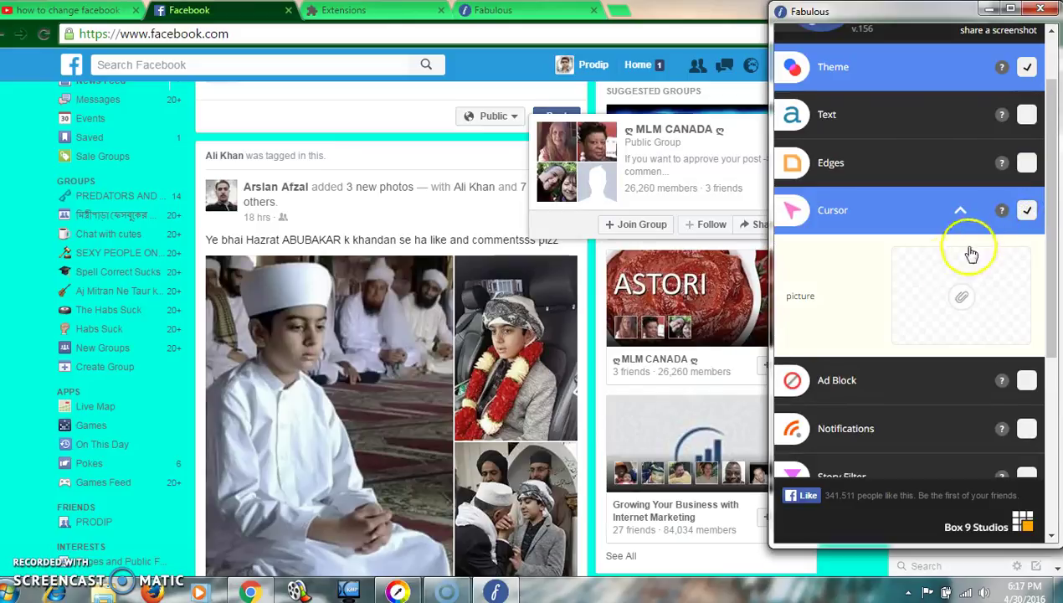
{"action": "left_click", "coordinate": [908, 296]}
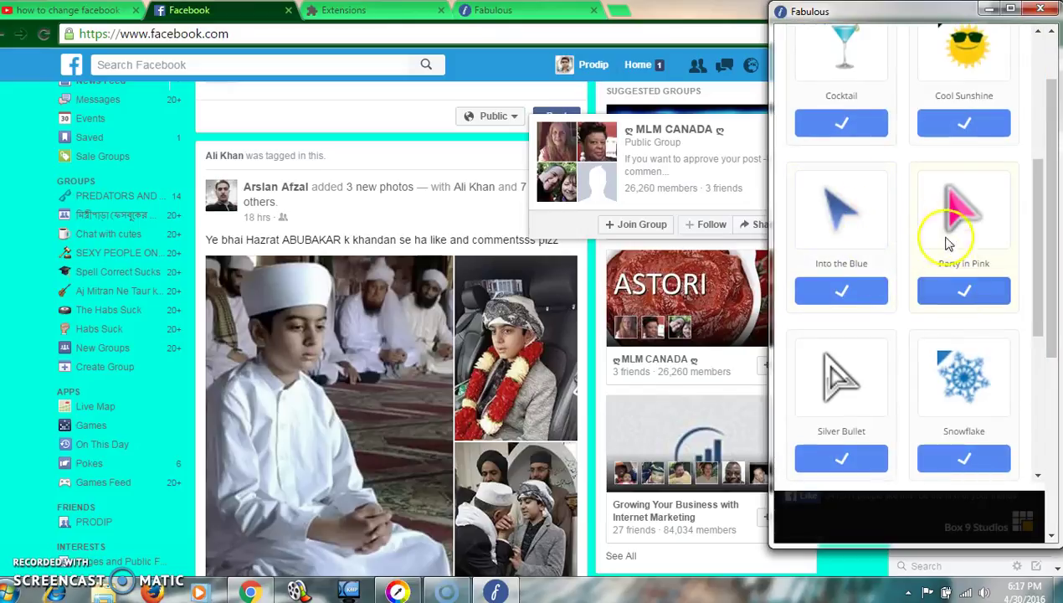
{"action": "scroll", "coordinate": [948, 225], "scroll_direction": "up", "scroll_amount": 2}
{"action": "scroll", "coordinate": [952, 219], "scroll_direction": "up", "scroll_amount": 2}
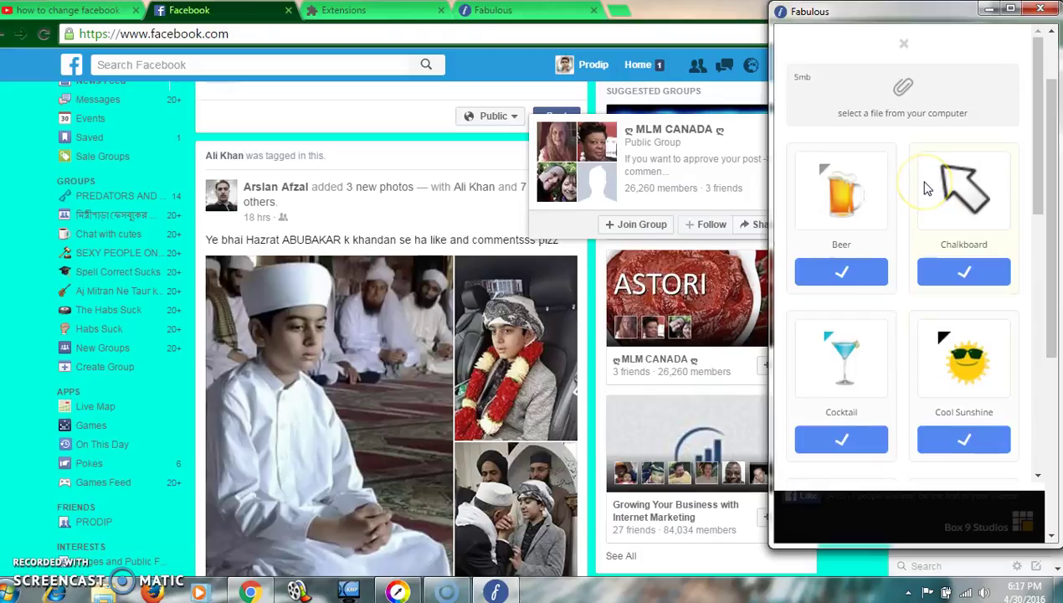
{"action": "scroll", "coordinate": [921, 184], "scroll_direction": "down", "scroll_amount": 3}
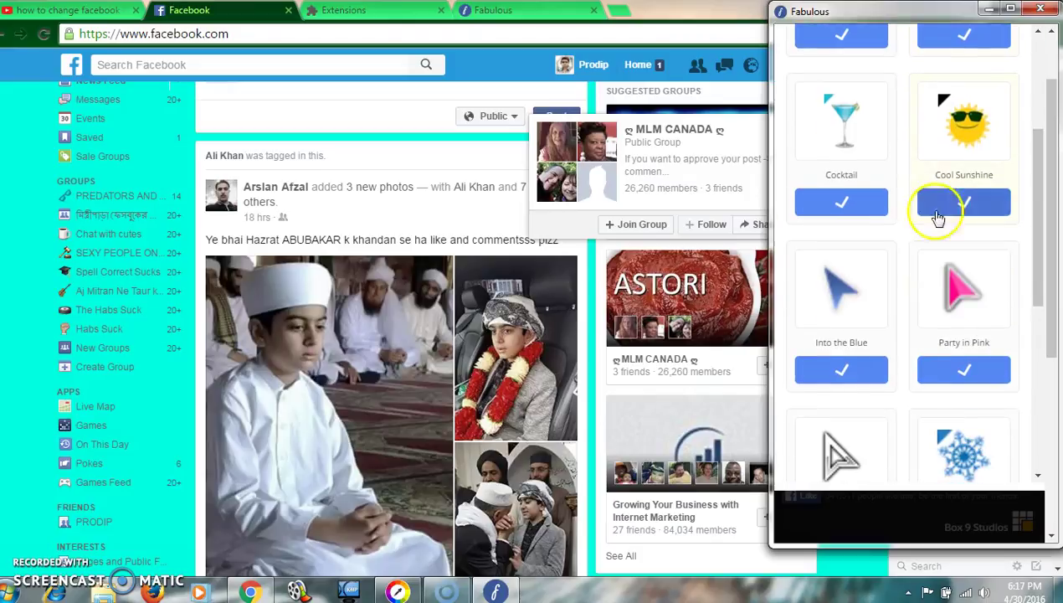
{"action": "left_click", "coordinate": [967, 374]}
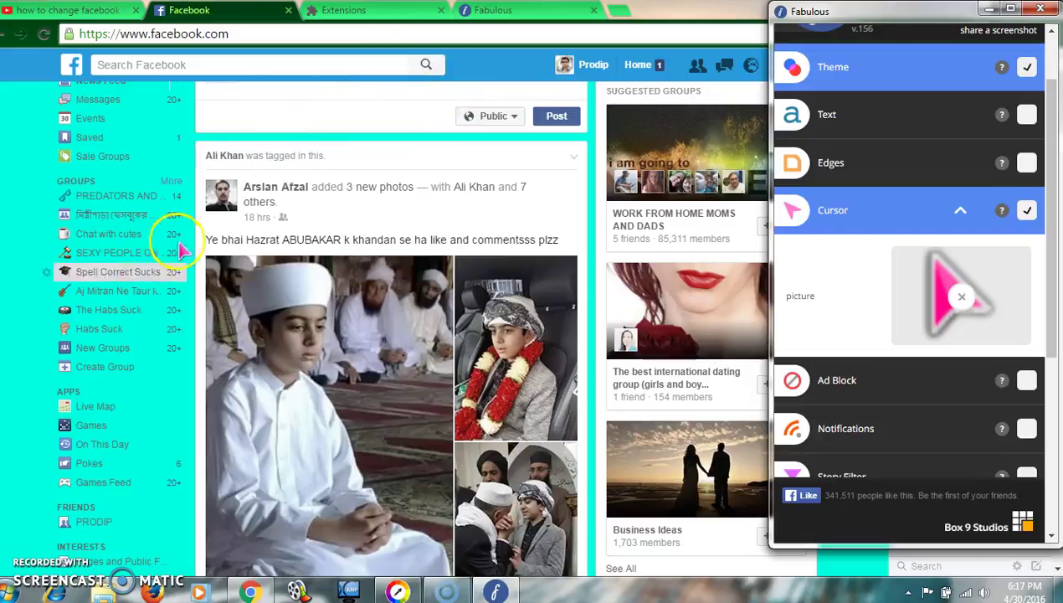
- Try the pink cursor on the Facebook page and switch the Cursor customization off again
{"action": "scroll", "coordinate": [482, 299], "scroll_direction": "down", "scroll_amount": 5}
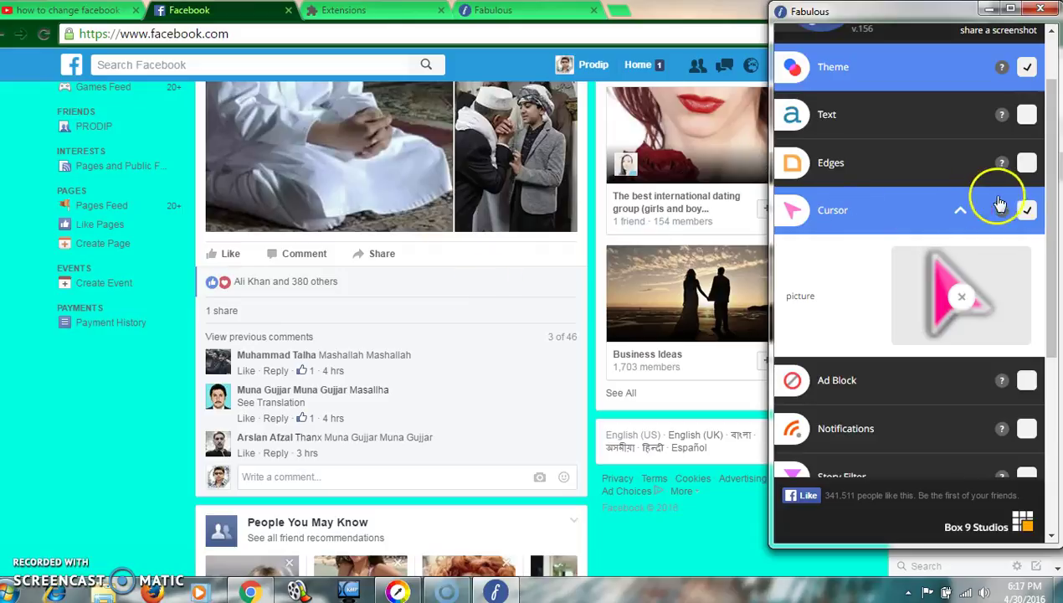
{"action": "left_click", "coordinate": [1028, 212]}
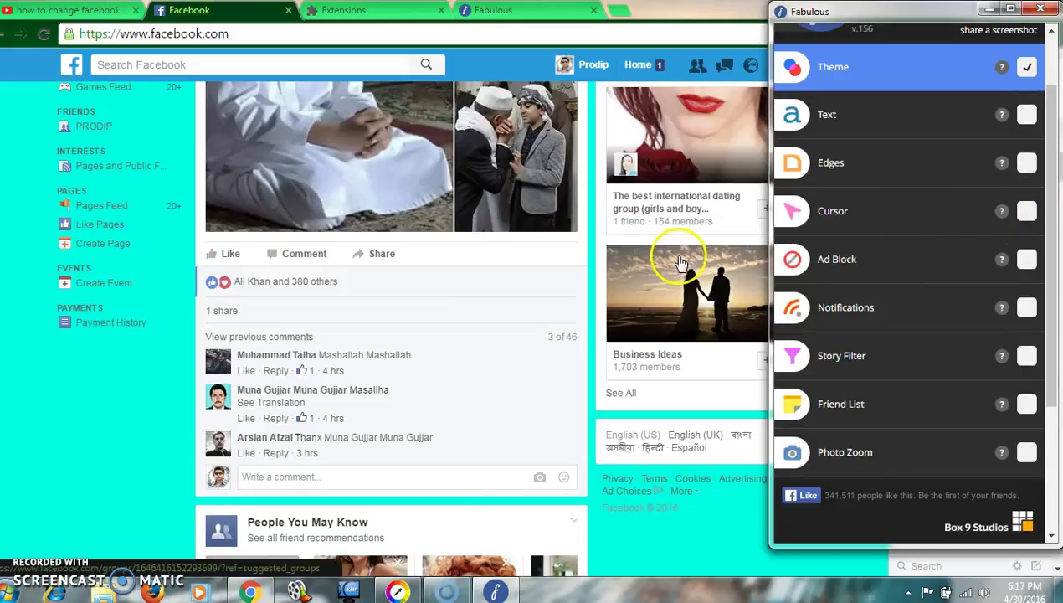
{"action": "scroll", "coordinate": [683, 253], "scroll_direction": "up", "scroll_amount": 4}
{"action": "scroll", "coordinate": [694, 205], "scroll_direction": "up", "scroll_amount": 2}
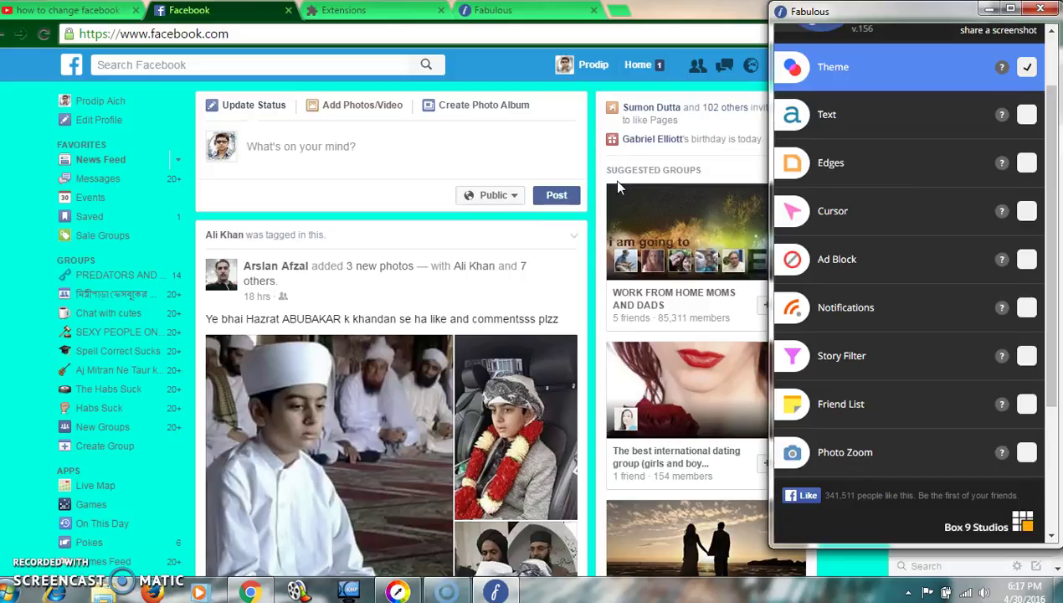
- Try Ad Block on the Facebook home page and switch it off again
{"action": "mouse_move", "coordinate": [961, 261]}
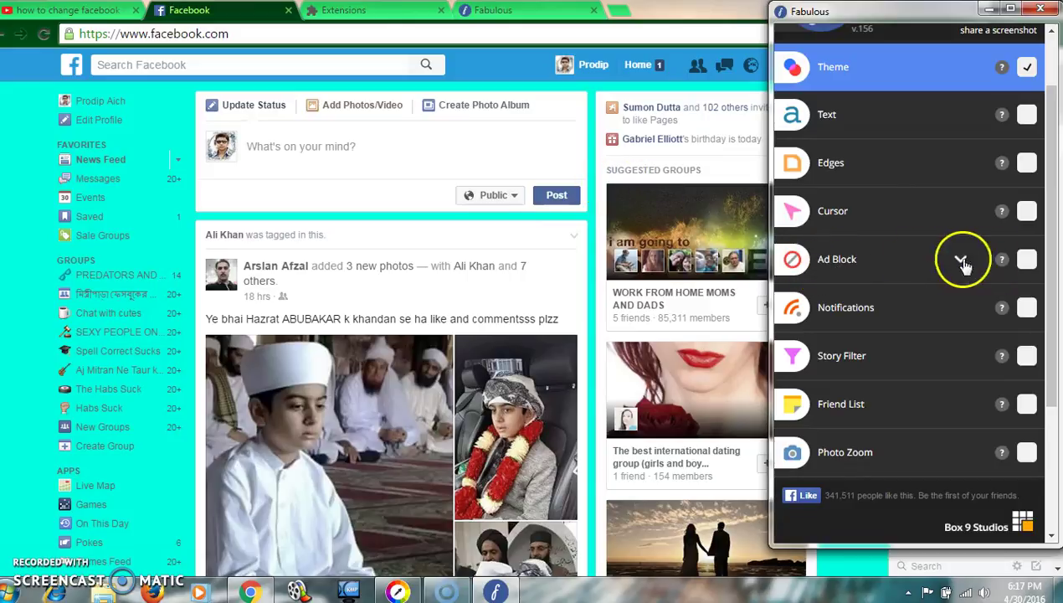
{"action": "left_click", "coordinate": [1026, 260]}
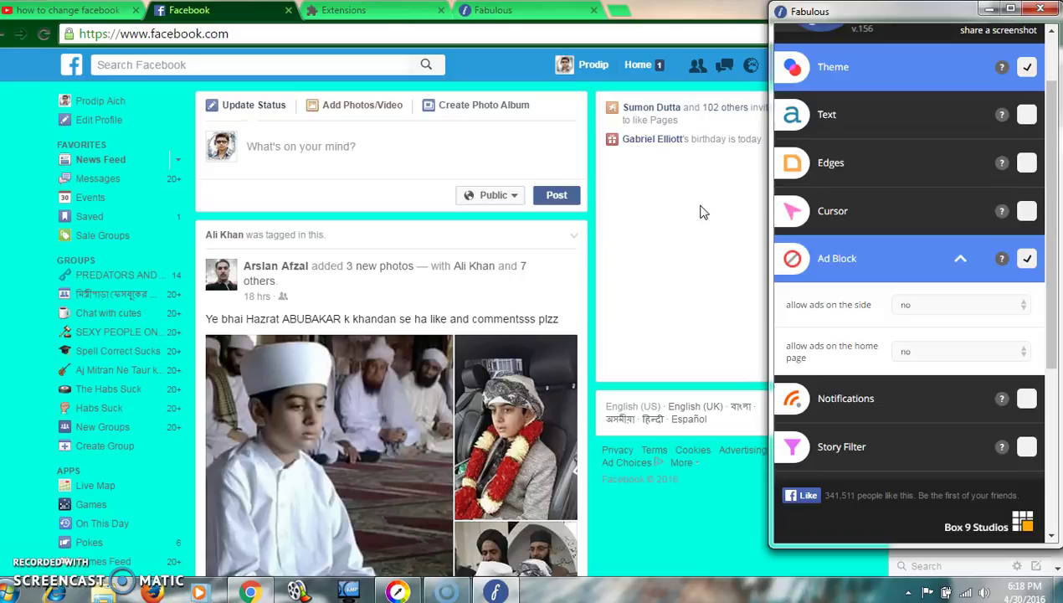
{"action": "left_click", "coordinate": [1027, 261]}
- Enable the Friend List customization with its position set to right and its theme set to light
{"action": "scroll", "coordinate": [1004, 268], "scroll_direction": "down", "scroll_amount": 2}
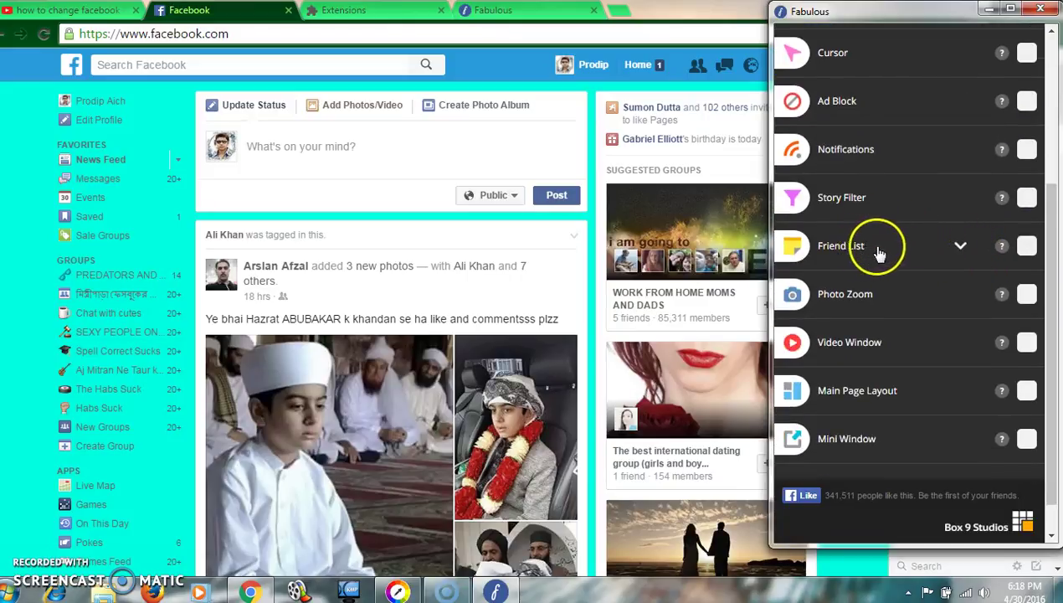
{"action": "left_click", "coordinate": [1028, 246]}
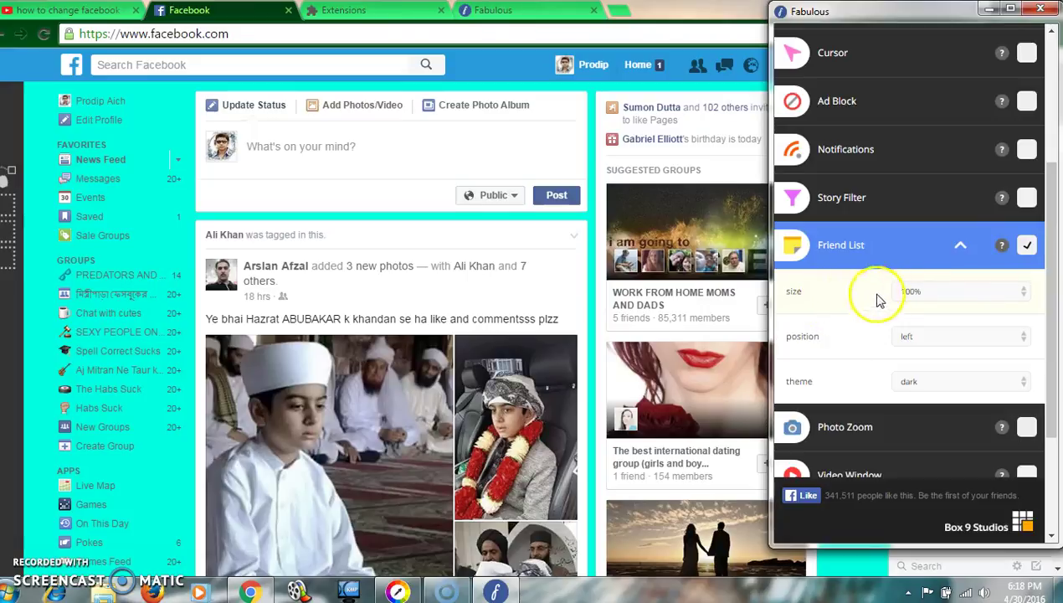
{"action": "left_click", "coordinate": [914, 336]}
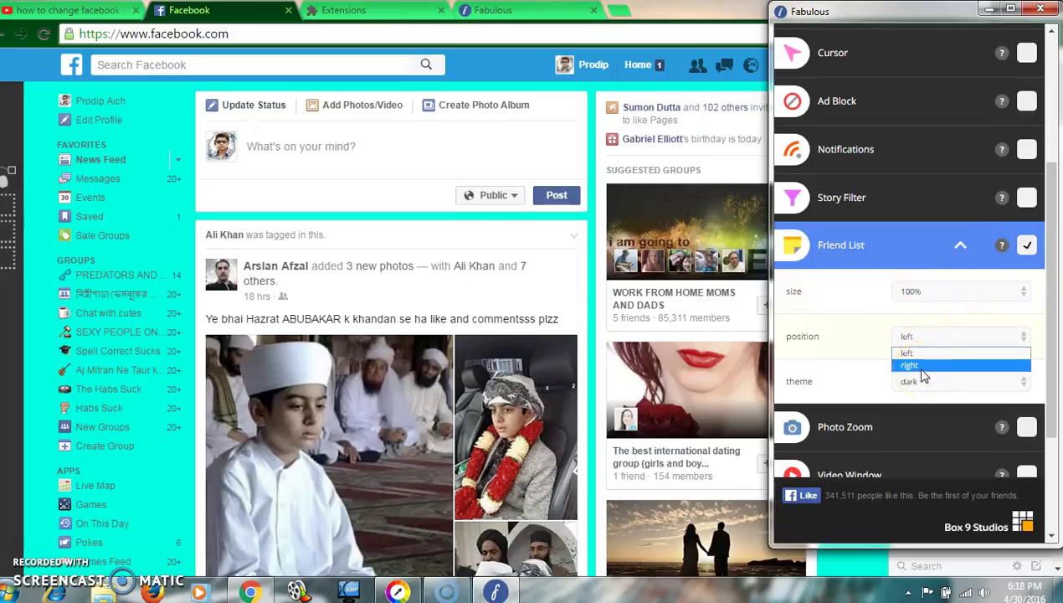
{"action": "left_click", "coordinate": [911, 366]}
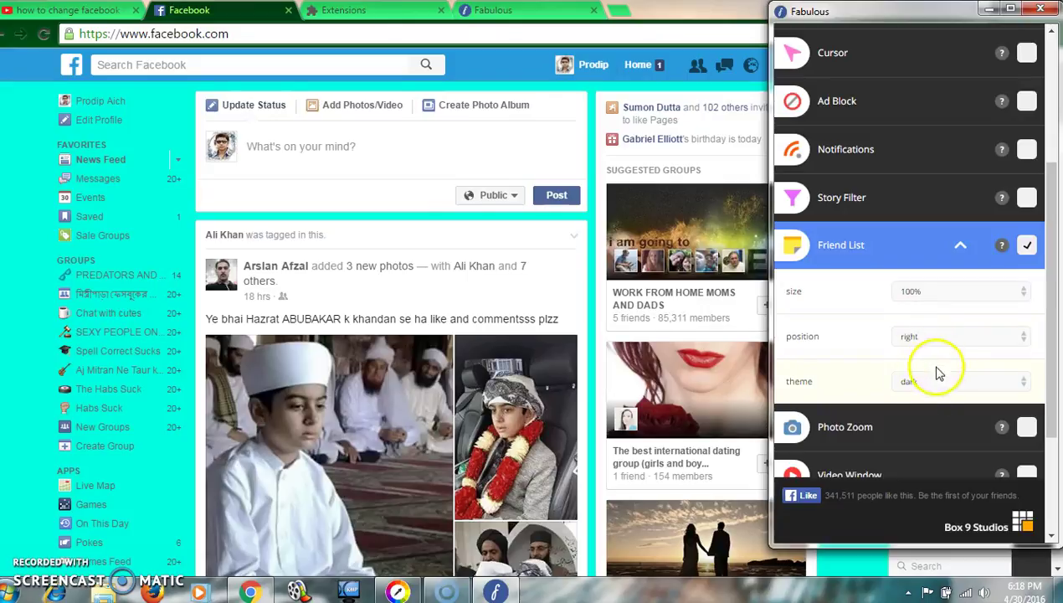
{"action": "left_click", "coordinate": [933, 383]}
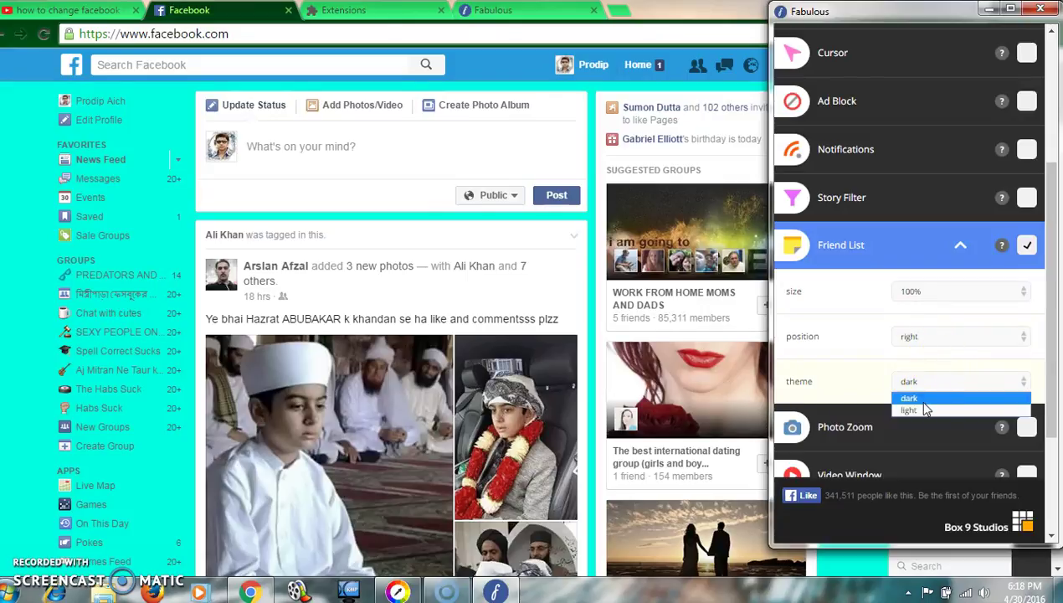
{"action": "left_click", "coordinate": [921, 409]}
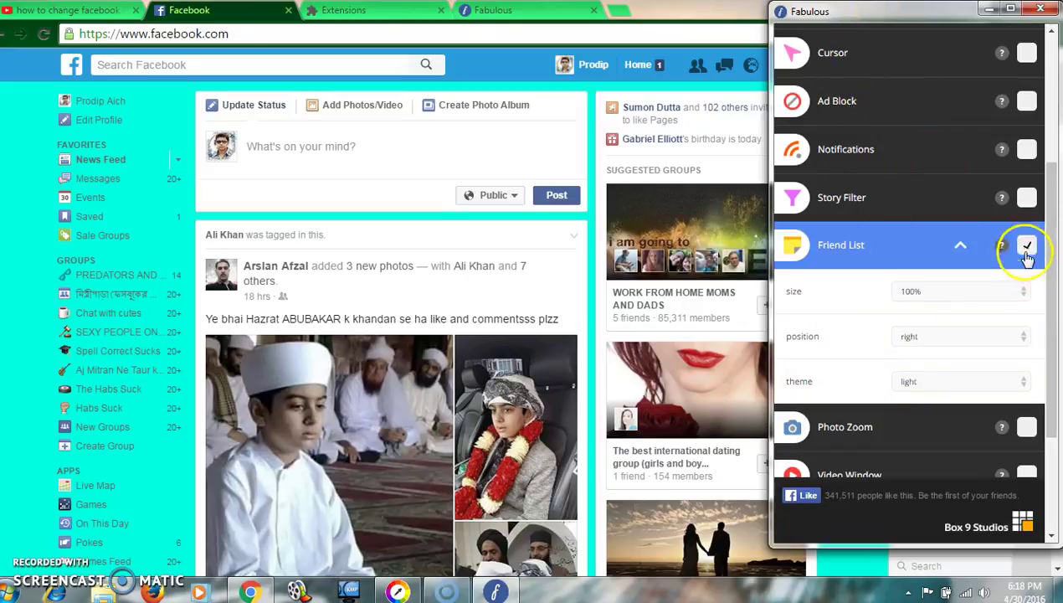
- Set the Friend List position to left, then switch the Friend List customization off
{"action": "left_click", "coordinate": [984, 336]}
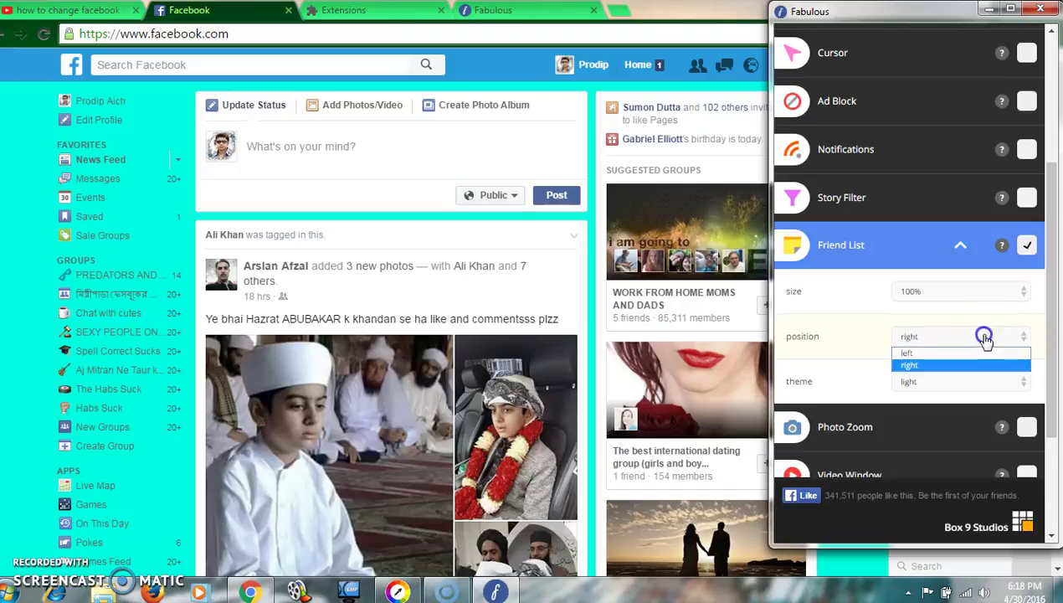
{"action": "left_click", "coordinate": [913, 358]}
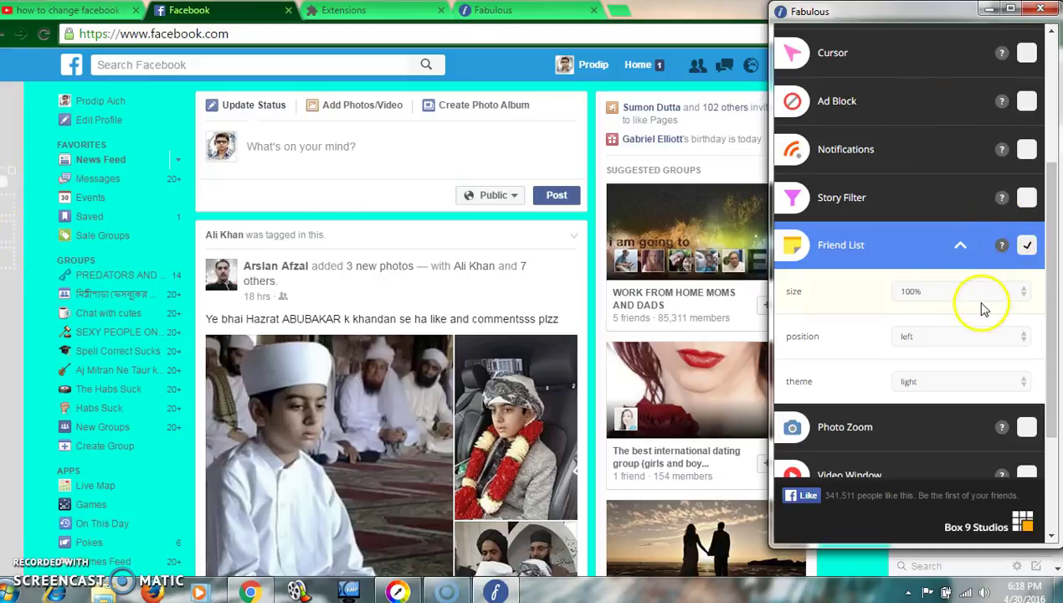
{"action": "left_click", "coordinate": [1024, 245]}
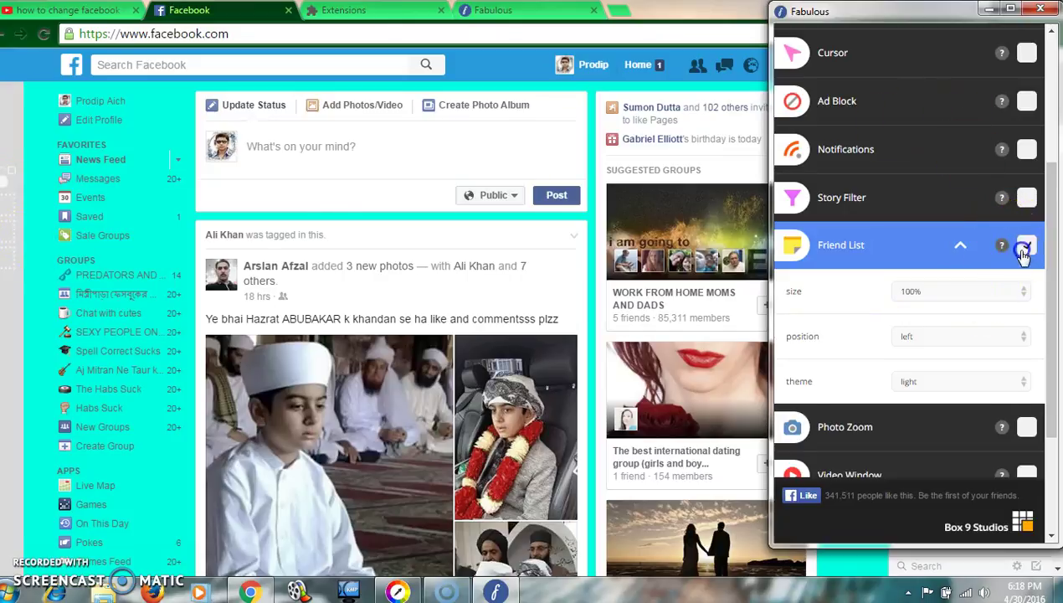
- Enable Photo Zoom and review its available position and theme options
{"action": "scroll", "coordinate": [996, 262], "scroll_direction": "down", "scroll_amount": 1}
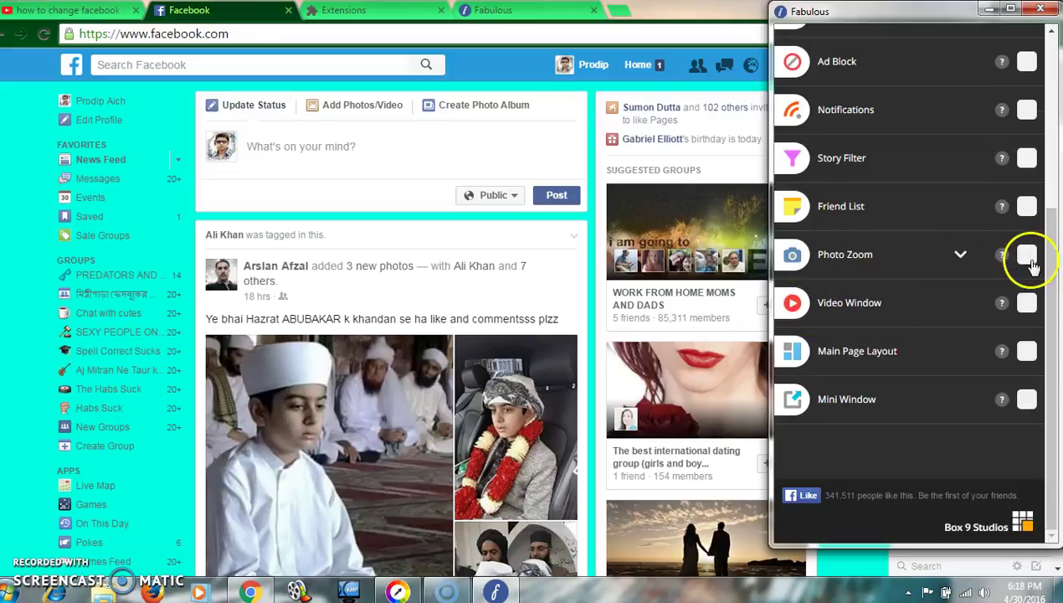
{"action": "left_click", "coordinate": [1028, 264]}
{"action": "left_click", "coordinate": [959, 308]}
{"action": "left_click", "coordinate": [963, 310]}
{"action": "left_click", "coordinate": [961, 308]}
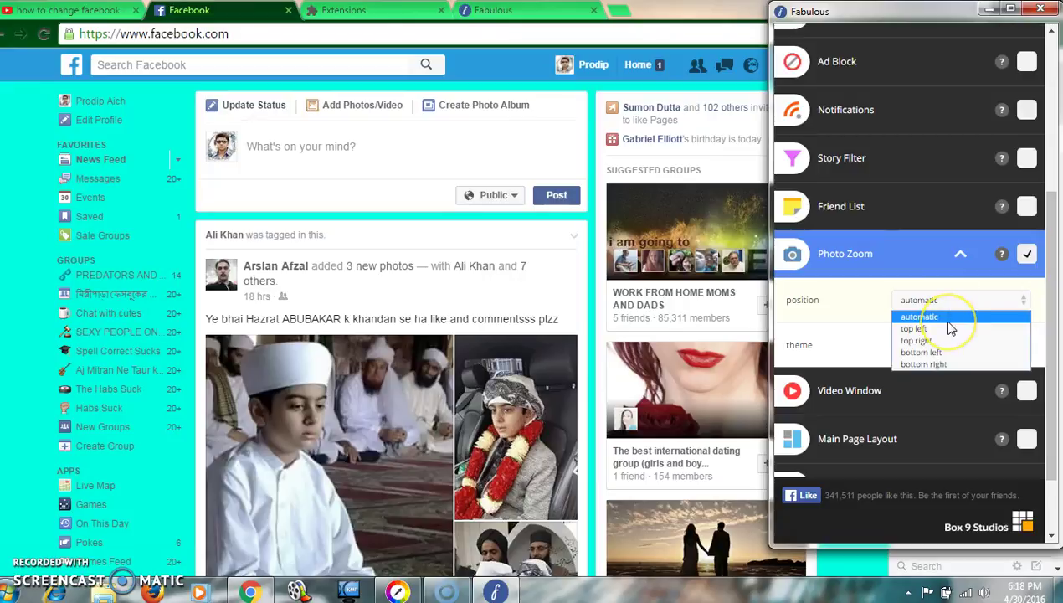
{"action": "left_click", "coordinate": [938, 332]}
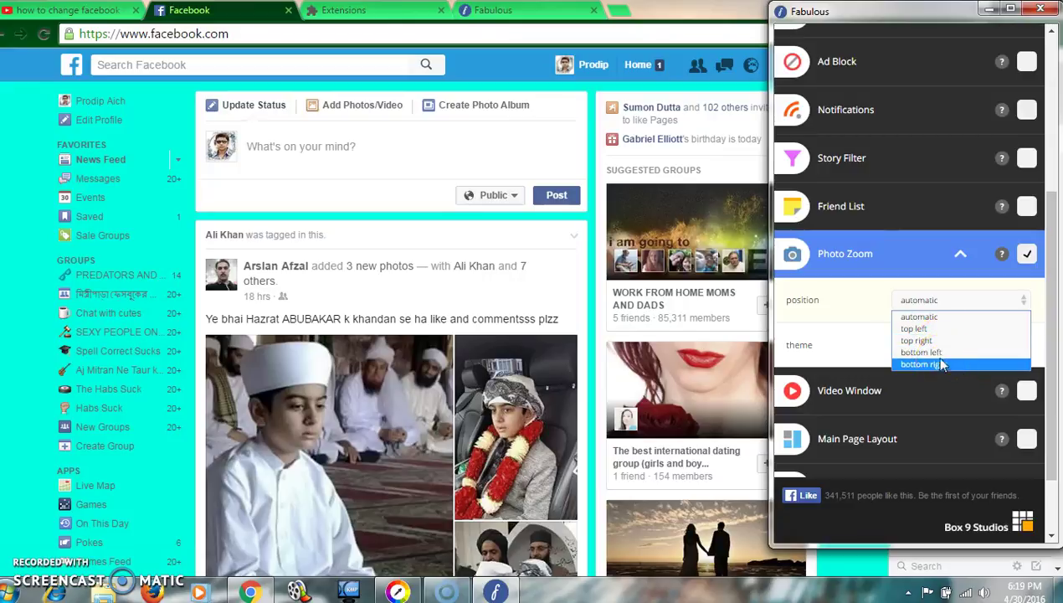
{"action": "left_click", "coordinate": [853, 306]}
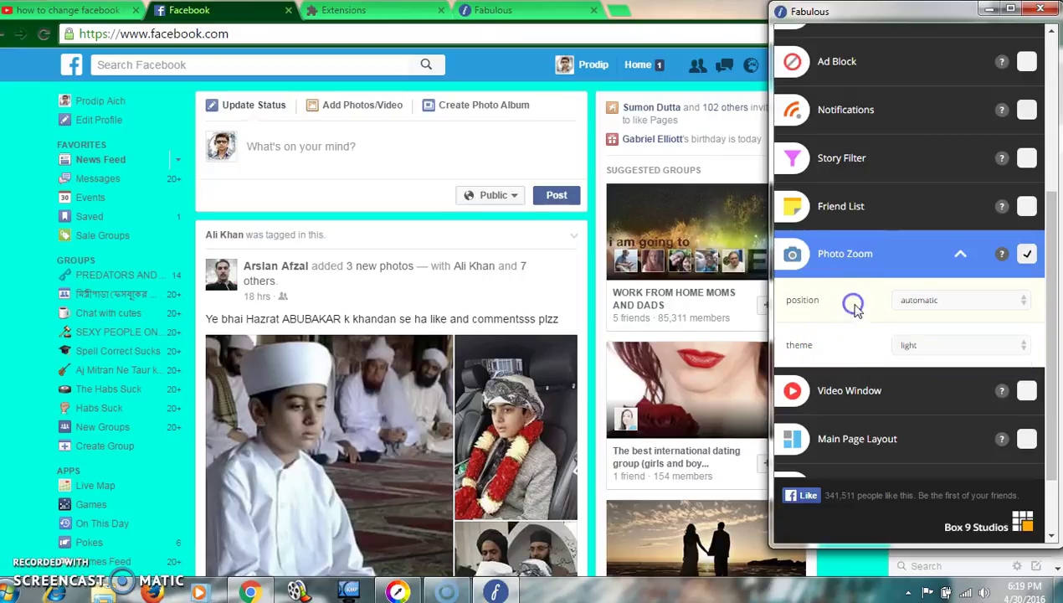
{"action": "left_click", "coordinate": [946, 345]}
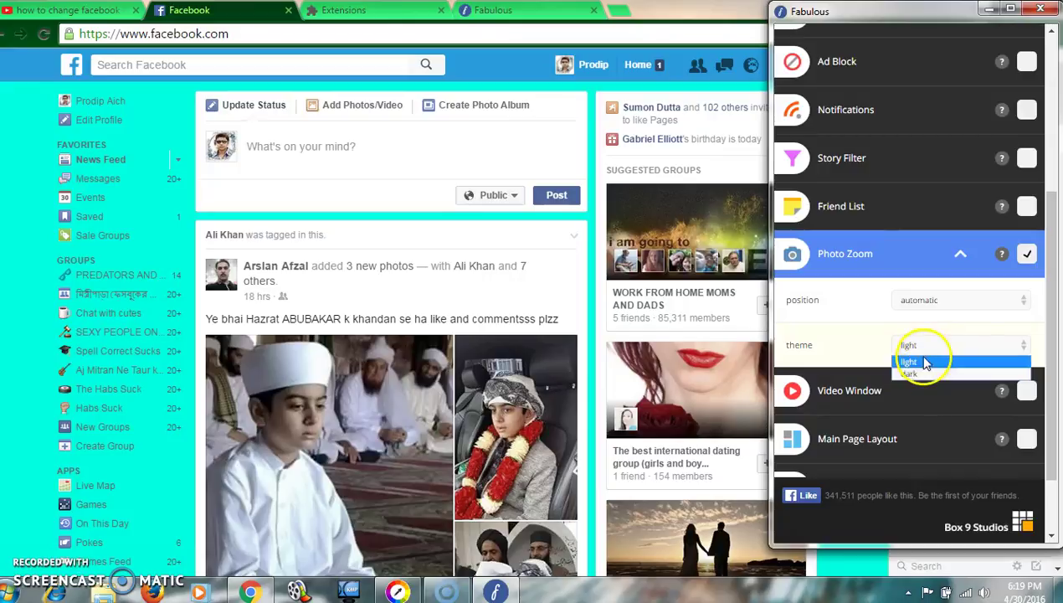
{"action": "left_click", "coordinate": [838, 300]}
- Enable Video Window and set its window location to tab
{"action": "scroll", "coordinate": [904, 325], "scroll_direction": "down", "scroll_amount": 1}
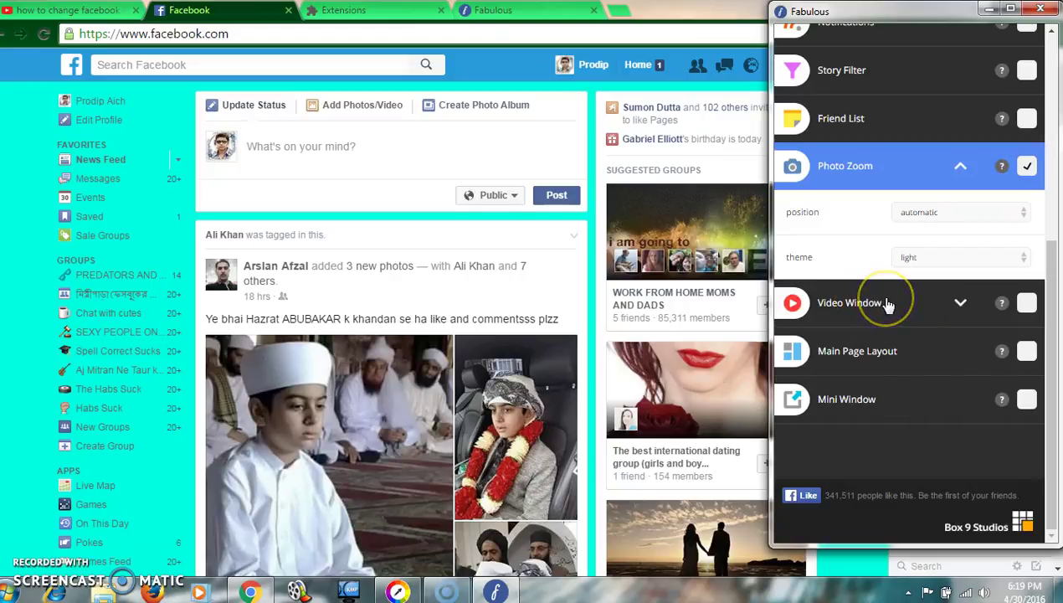
{"action": "left_click", "coordinate": [889, 303]}
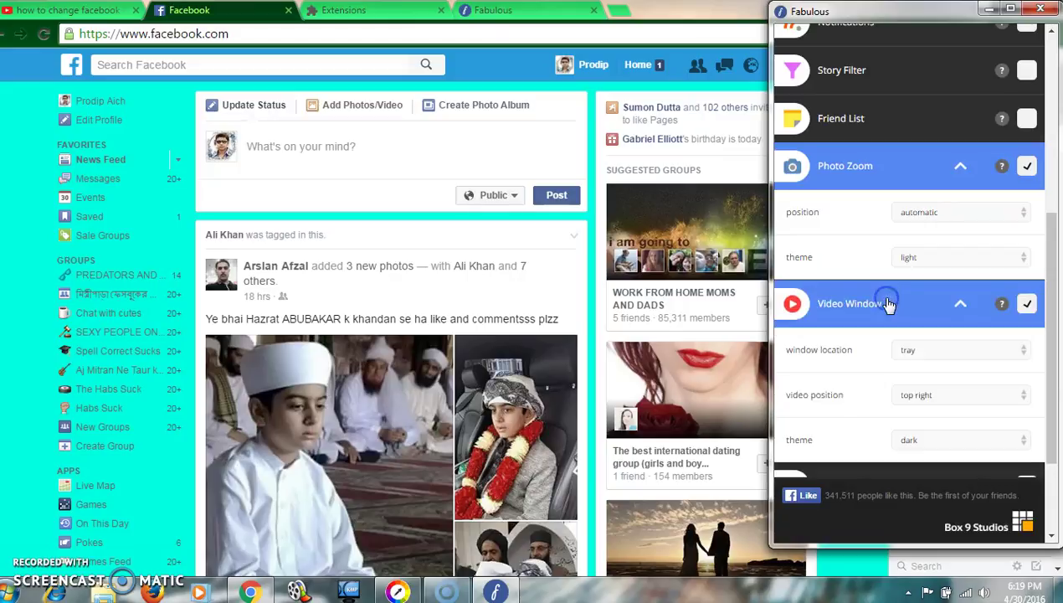
{"action": "scroll", "coordinate": [889, 303], "scroll_direction": "down", "scroll_amount": 1}
{"action": "left_click", "coordinate": [847, 271]}
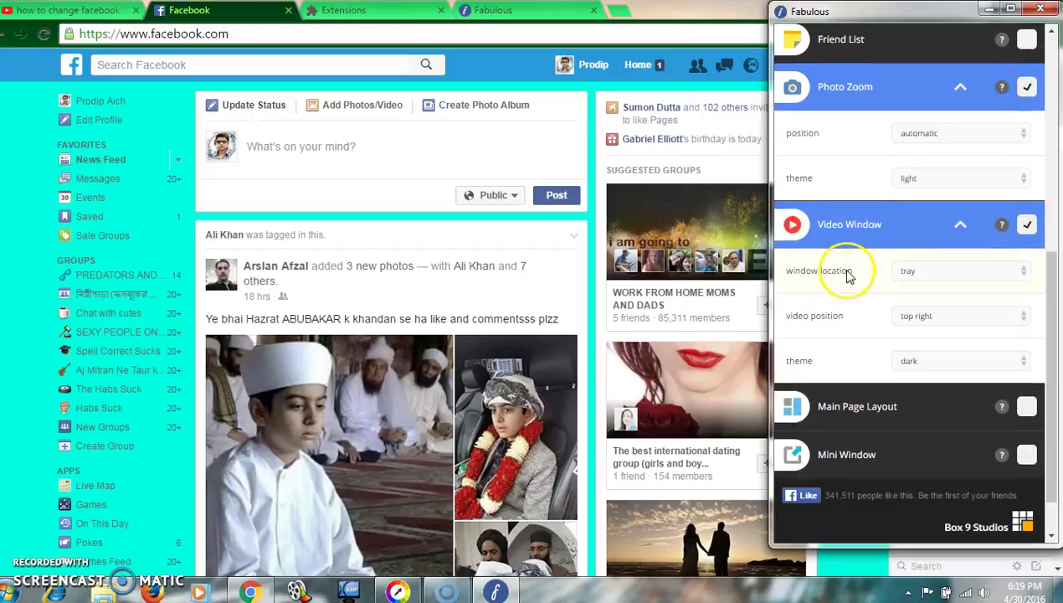
{"action": "left_click", "coordinate": [971, 270]}
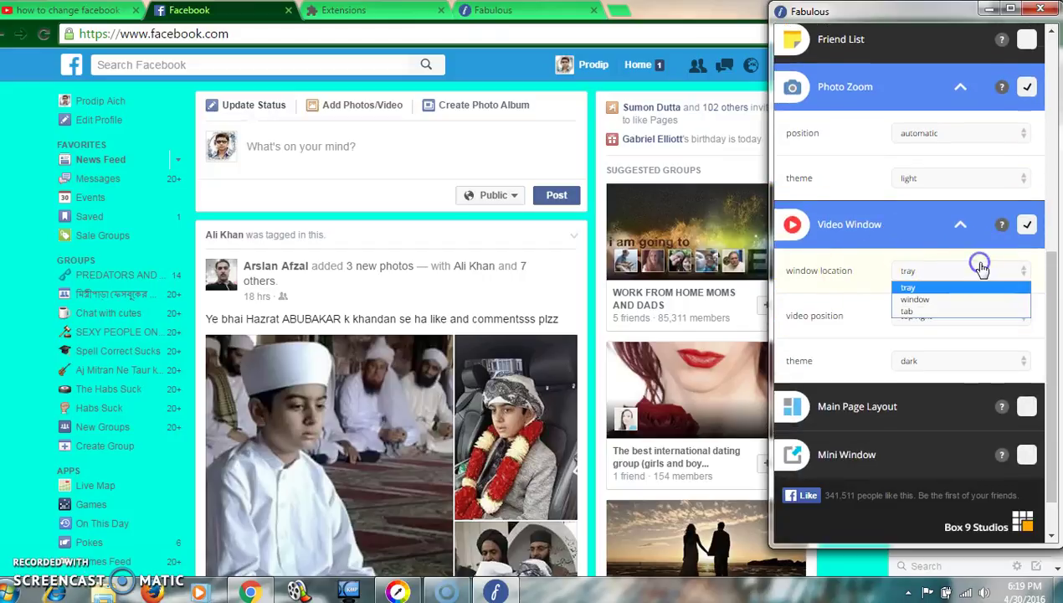
{"action": "left_click", "coordinate": [919, 317]}
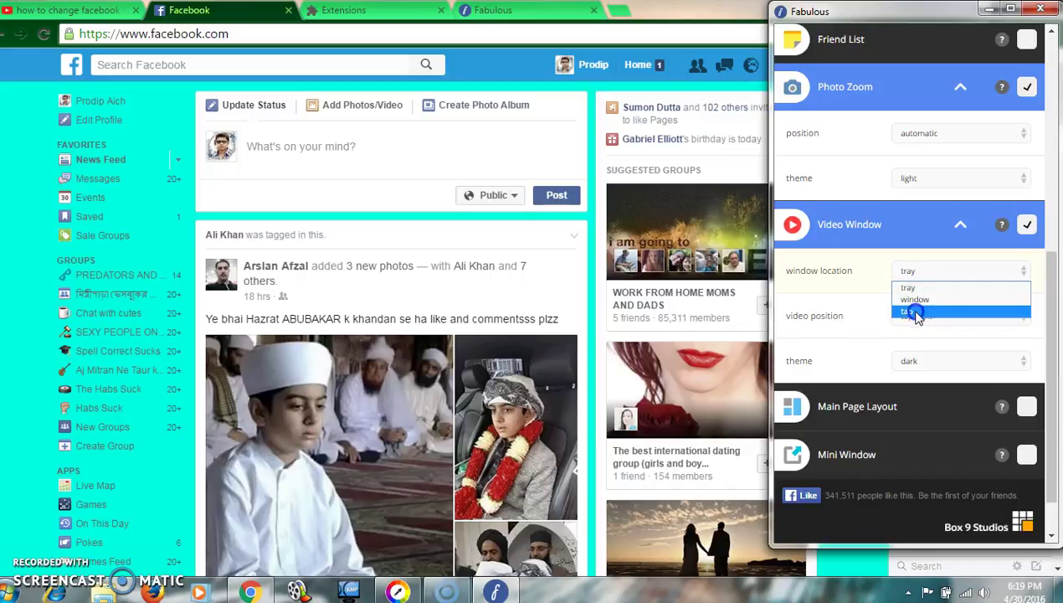
{"action": "left_click", "coordinate": [914, 312]}
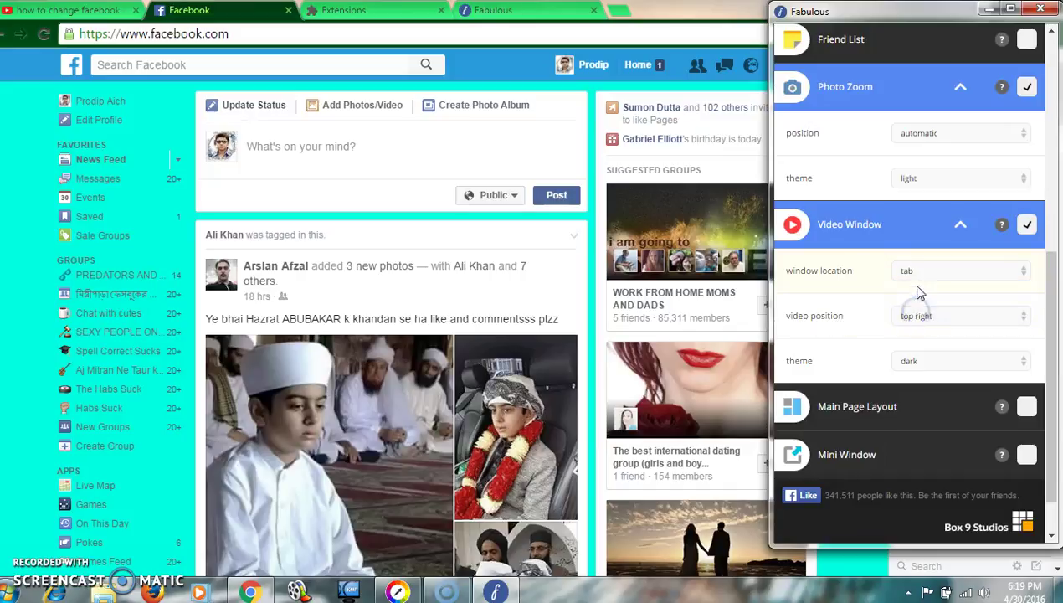
- Review the Video Window's video position and theme options, keeping the dark theme
{"action": "left_click", "coordinate": [959, 327]}
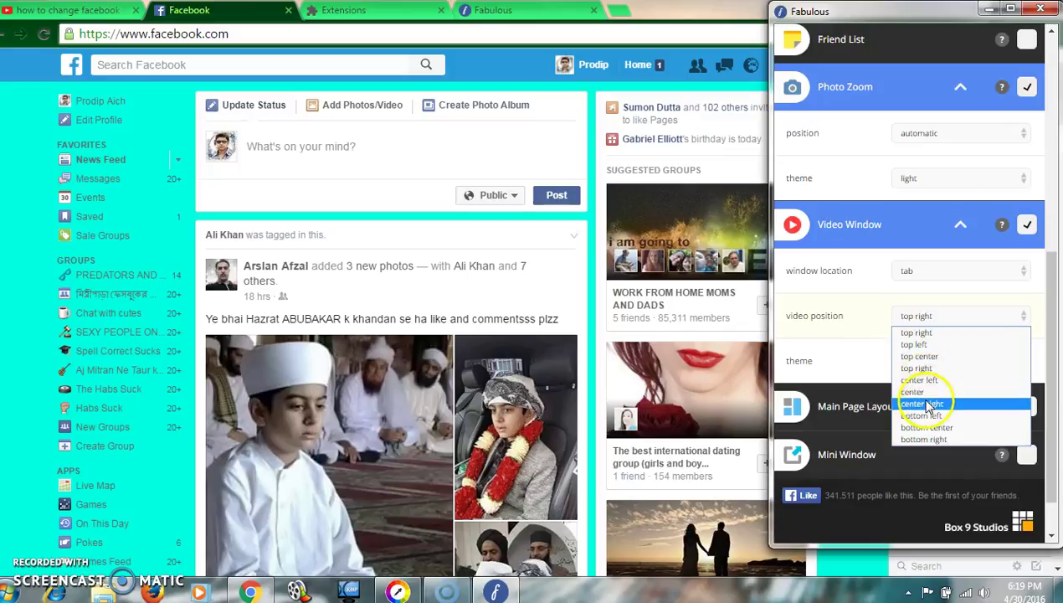
{"action": "left_click", "coordinate": [954, 322]}
{"action": "left_click", "coordinate": [951, 358]}
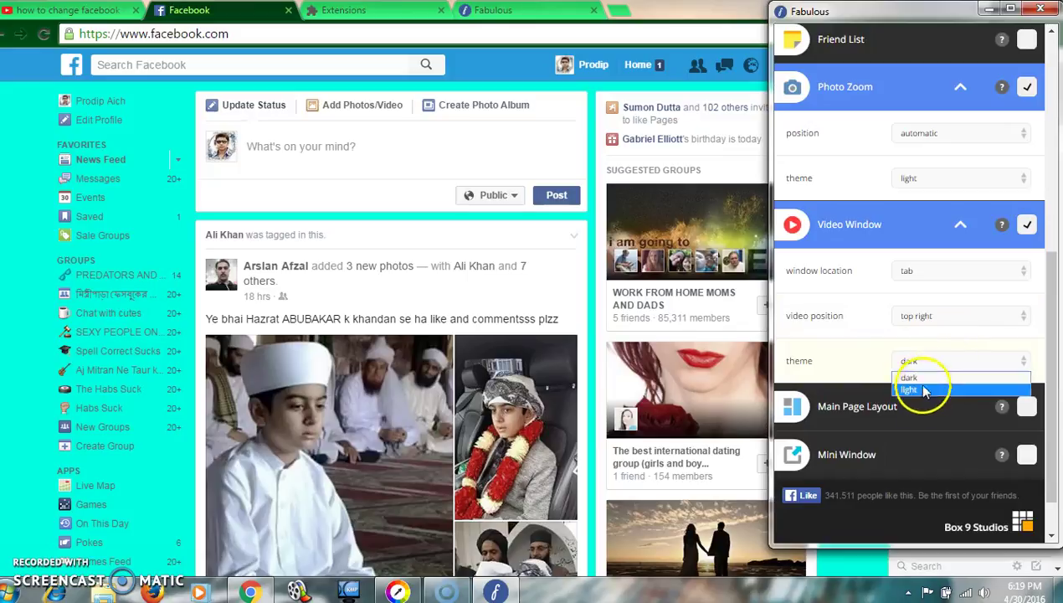
{"action": "left_click", "coordinate": [918, 383]}
- Enable the Main Page Layout customization for the Facebook home page
{"action": "scroll", "coordinate": [1020, 367], "scroll_direction": "down", "scroll_amount": 1}
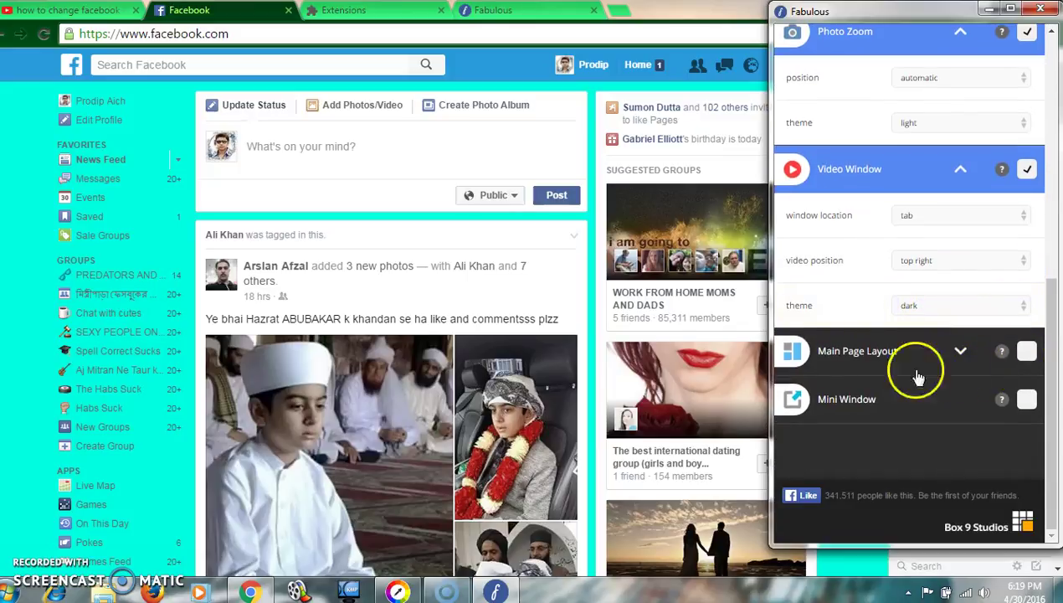
{"action": "left_click", "coordinate": [1025, 352]}
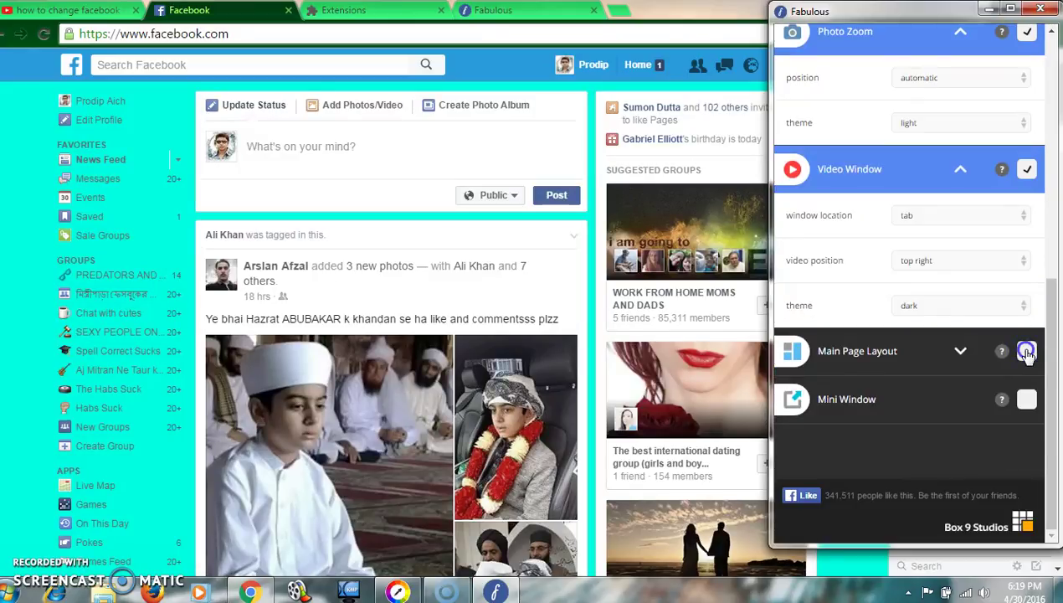
{"action": "left_click", "coordinate": [1026, 352]}
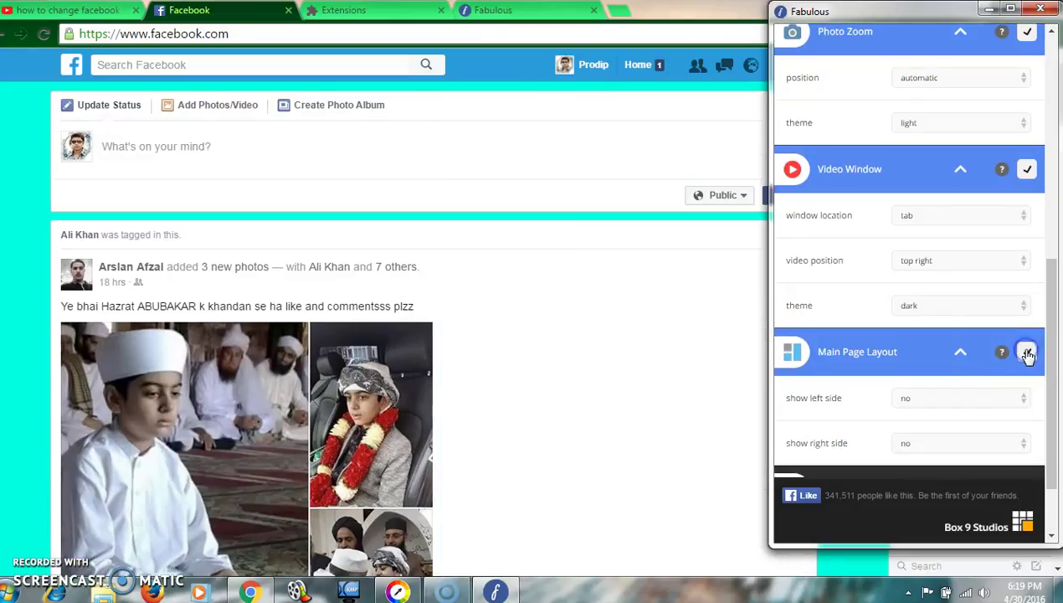
- Review the show left side and show right side options of Main Page Layout and turn that customization off
{"action": "left_click", "coordinate": [942, 401]}
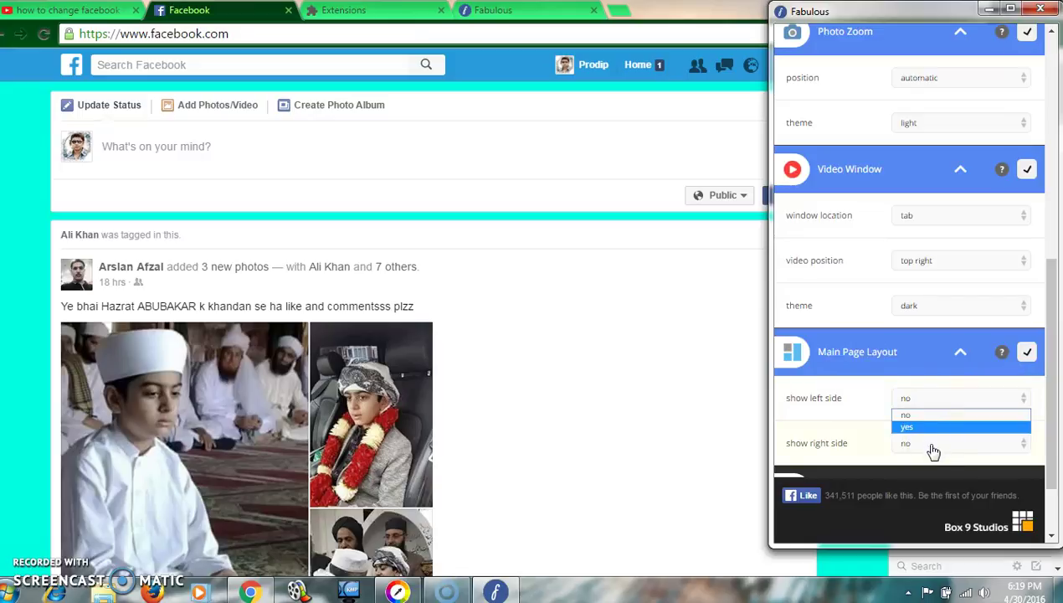
{"action": "left_click", "coordinate": [1012, 401]}
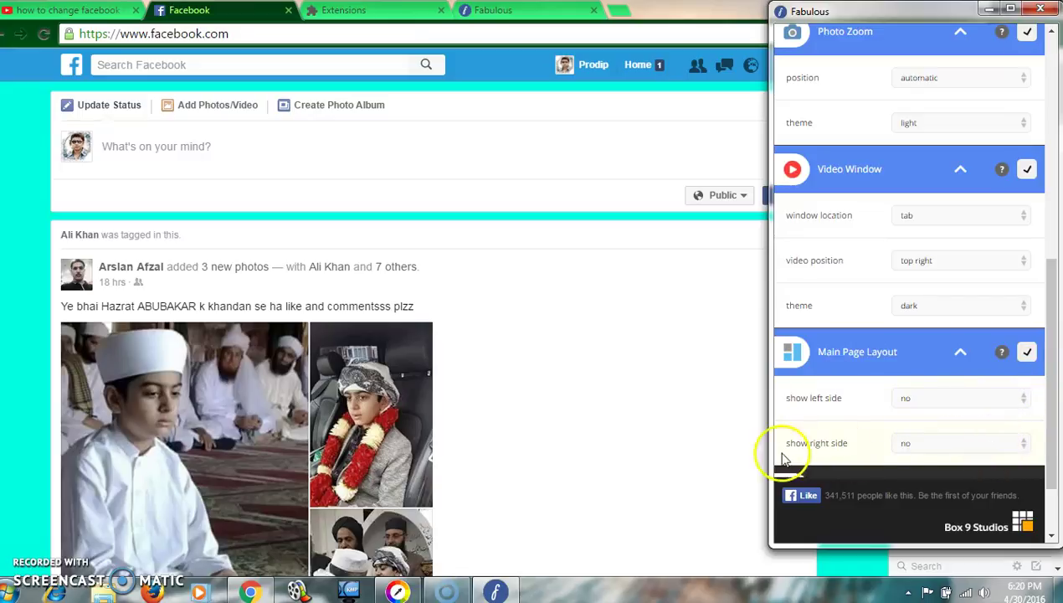
{"action": "left_click", "coordinate": [971, 446]}
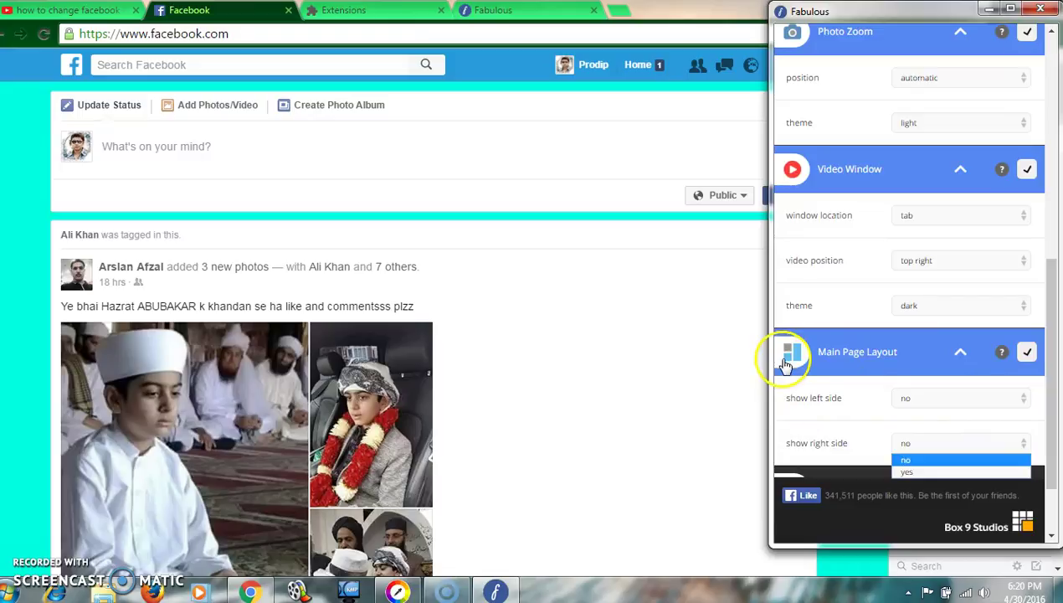
{"action": "left_click", "coordinate": [1027, 353]}
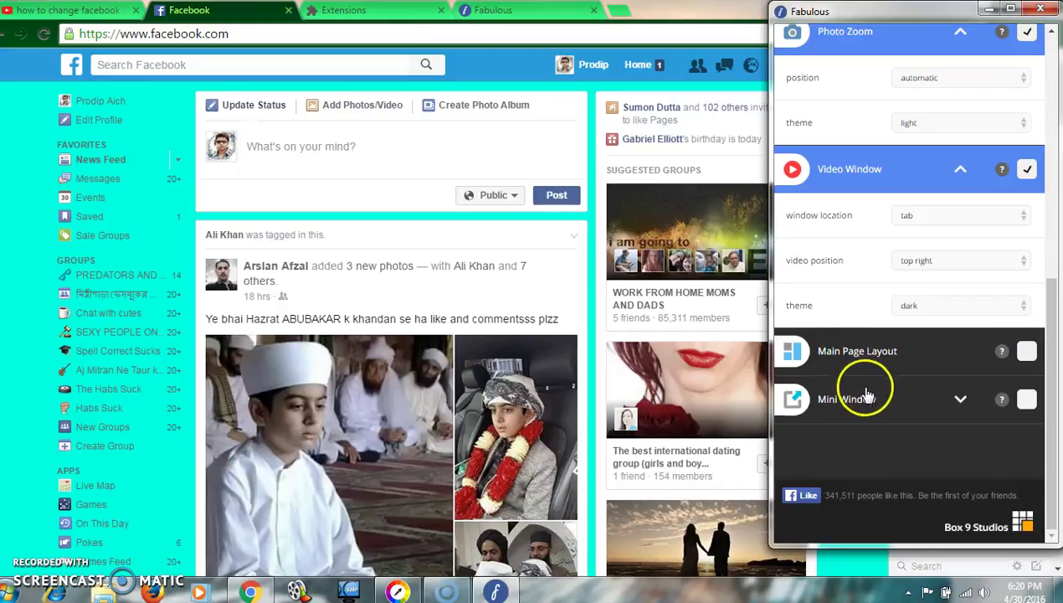
- Enable the Mini Window customization and review its available height options
{"action": "left_click", "coordinate": [1028, 400]}
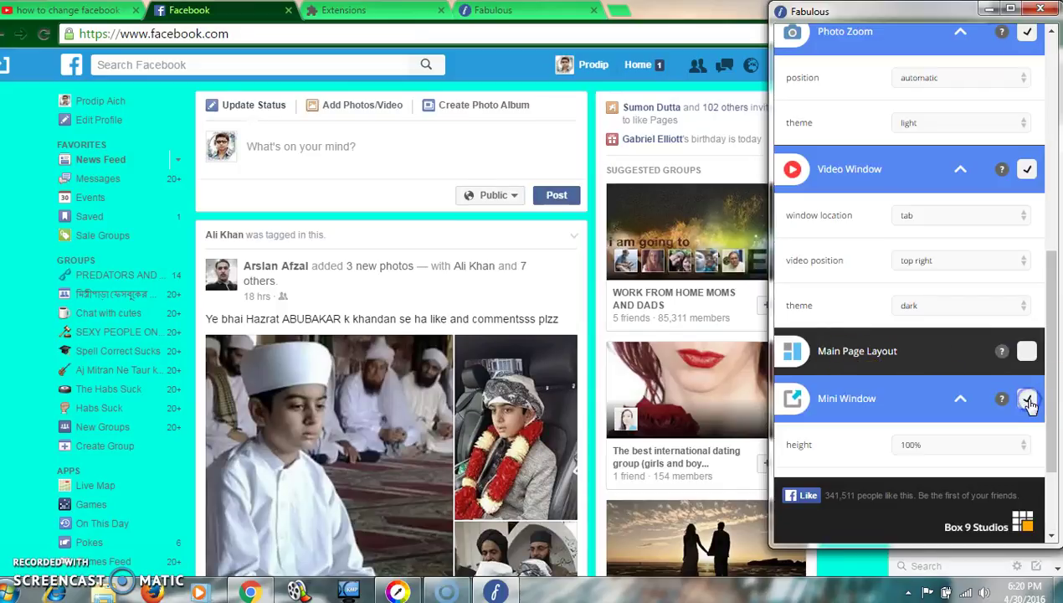
{"action": "left_click", "coordinate": [942, 444]}
{"action": "left_click", "coordinate": [931, 474]}
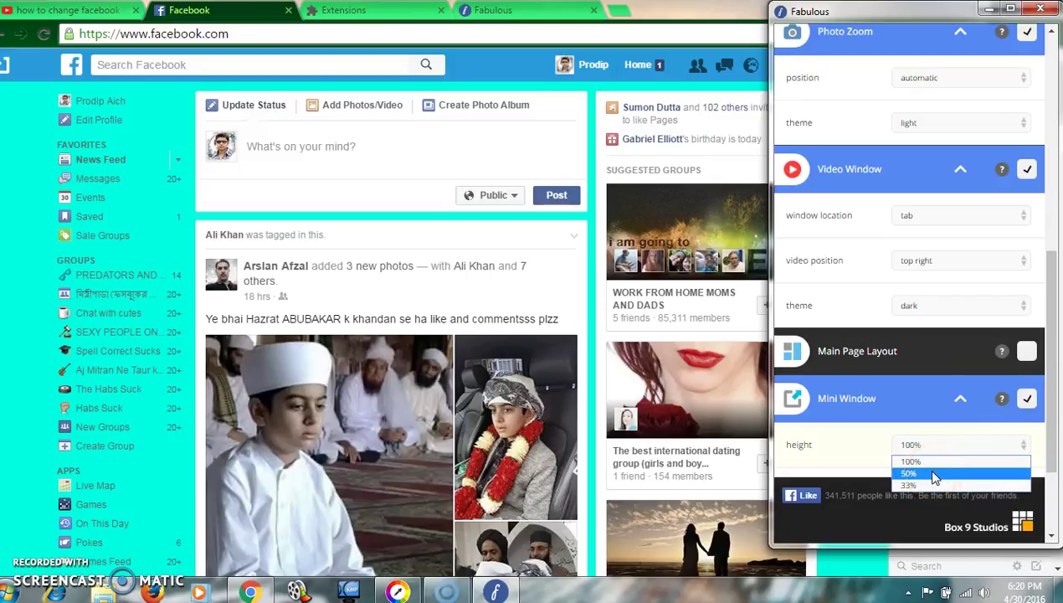
{"action": "left_click", "coordinate": [1026, 400]}
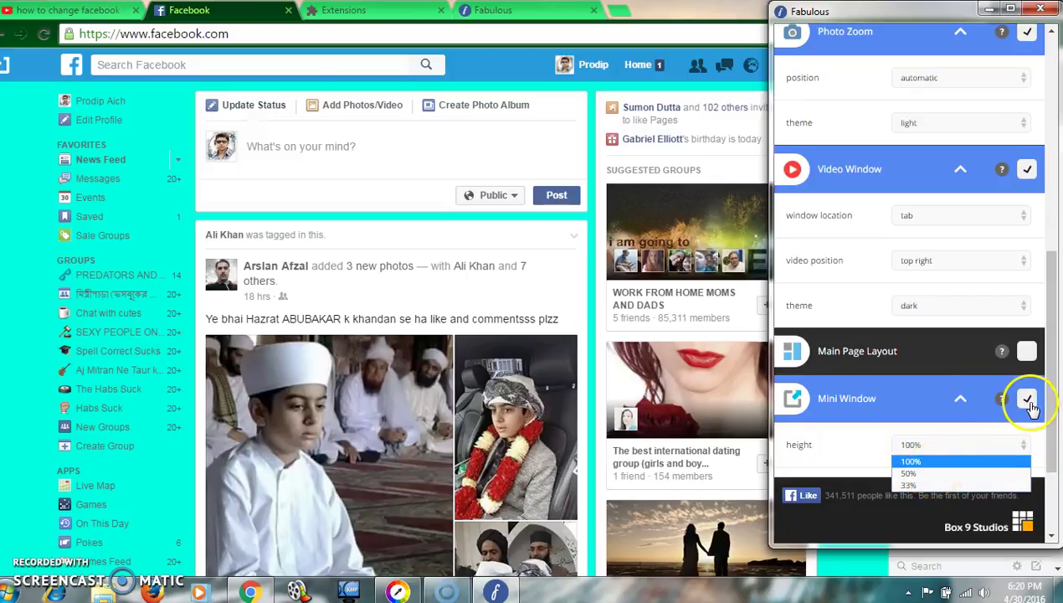
{"action": "scroll", "coordinate": [900, 321], "scroll_direction": "up", "scroll_amount": 6}
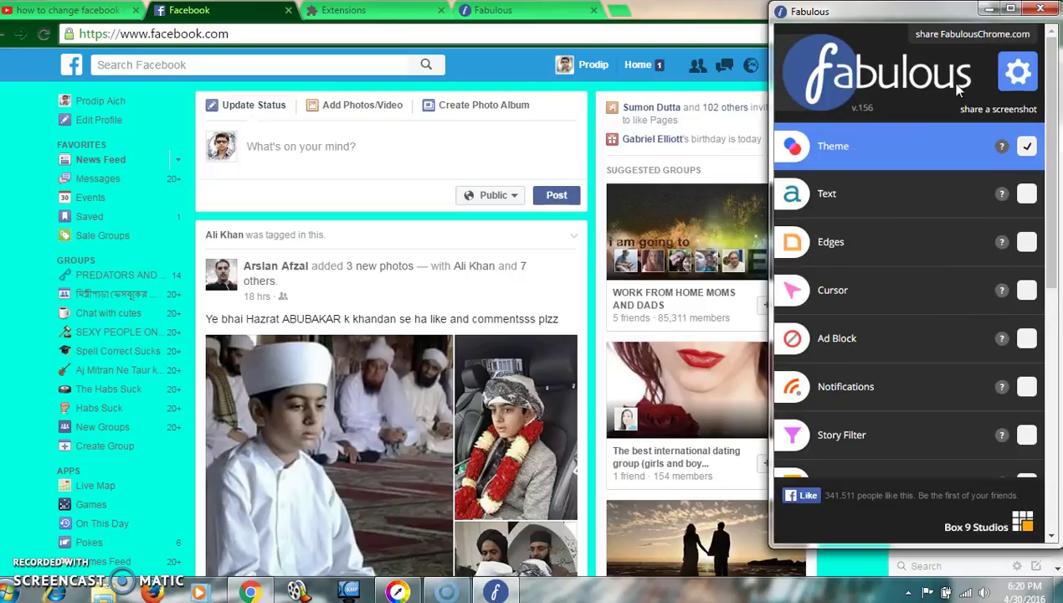
{"action": "left_click", "coordinate": [960, 84]}
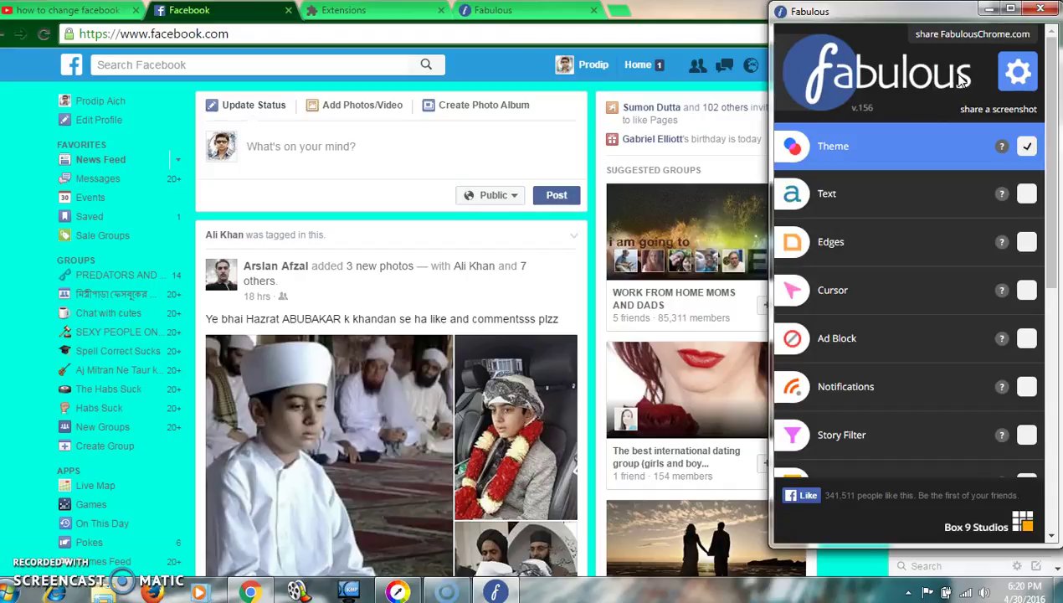